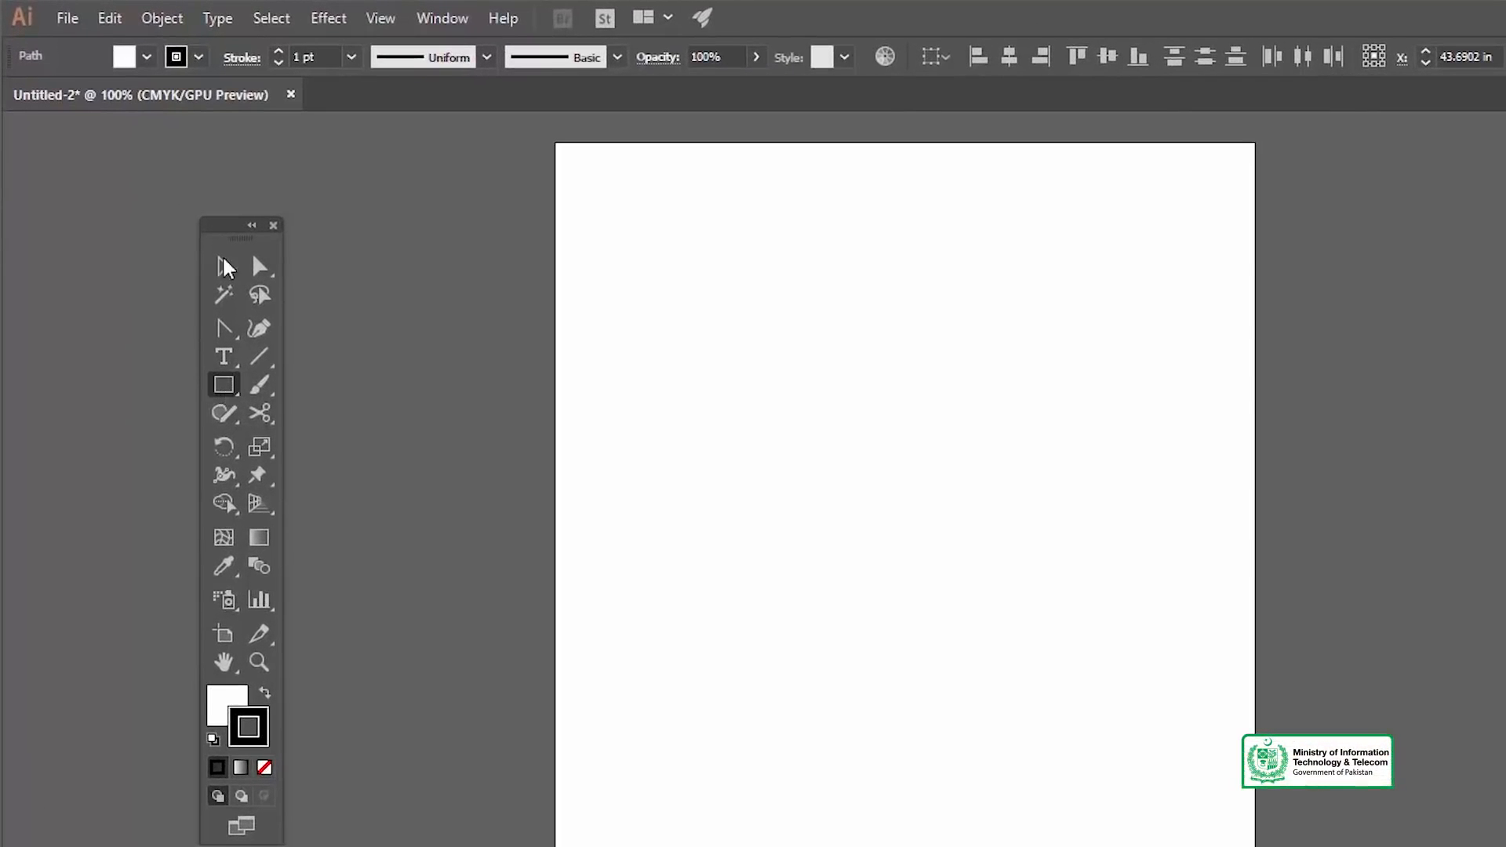
pyautogui.click(228, 385)
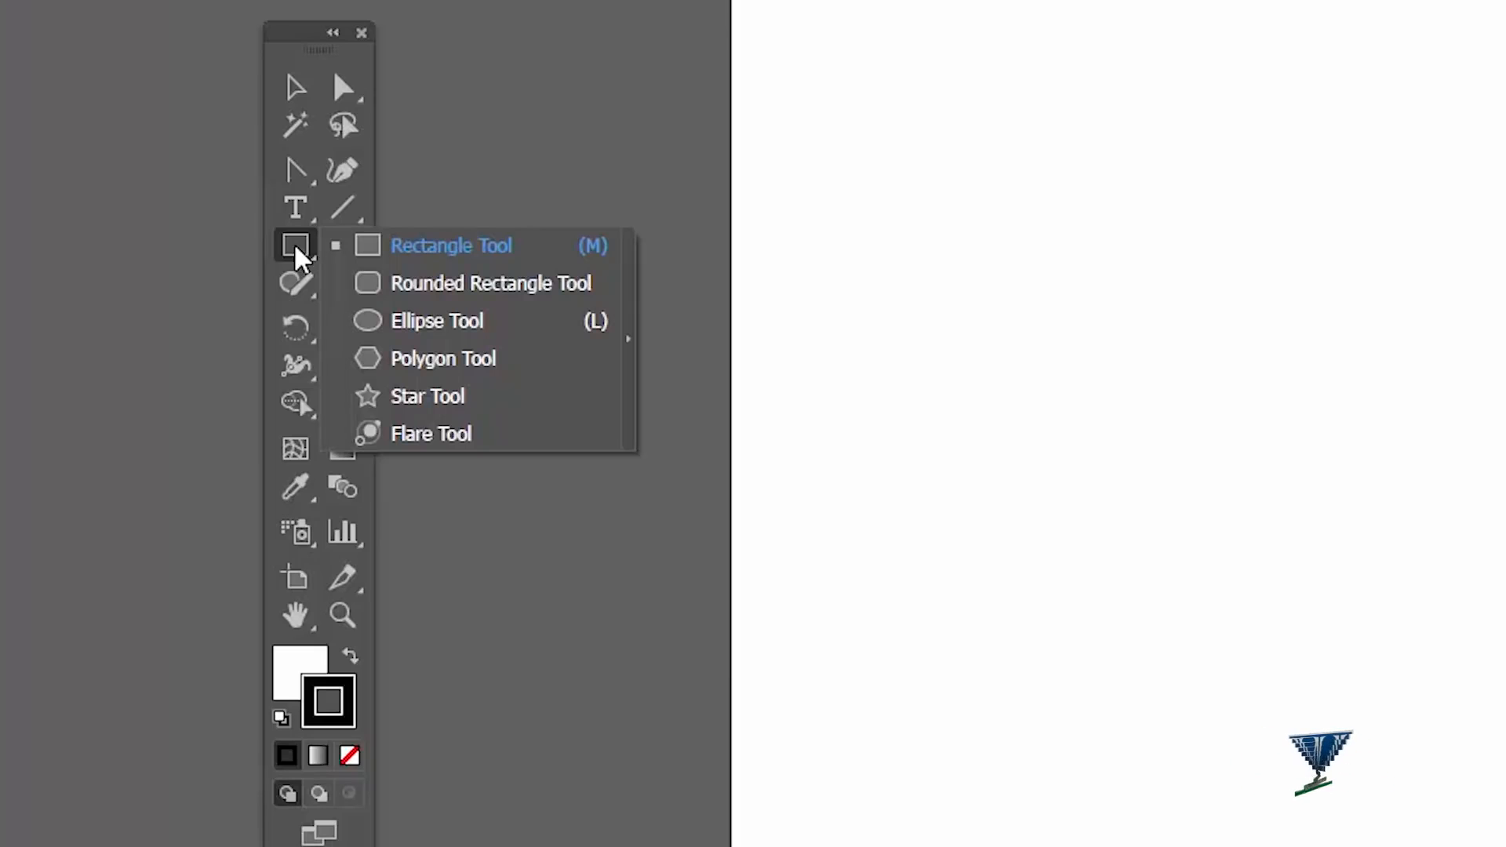
pyautogui.click(299, 255)
pyautogui.click(297, 248)
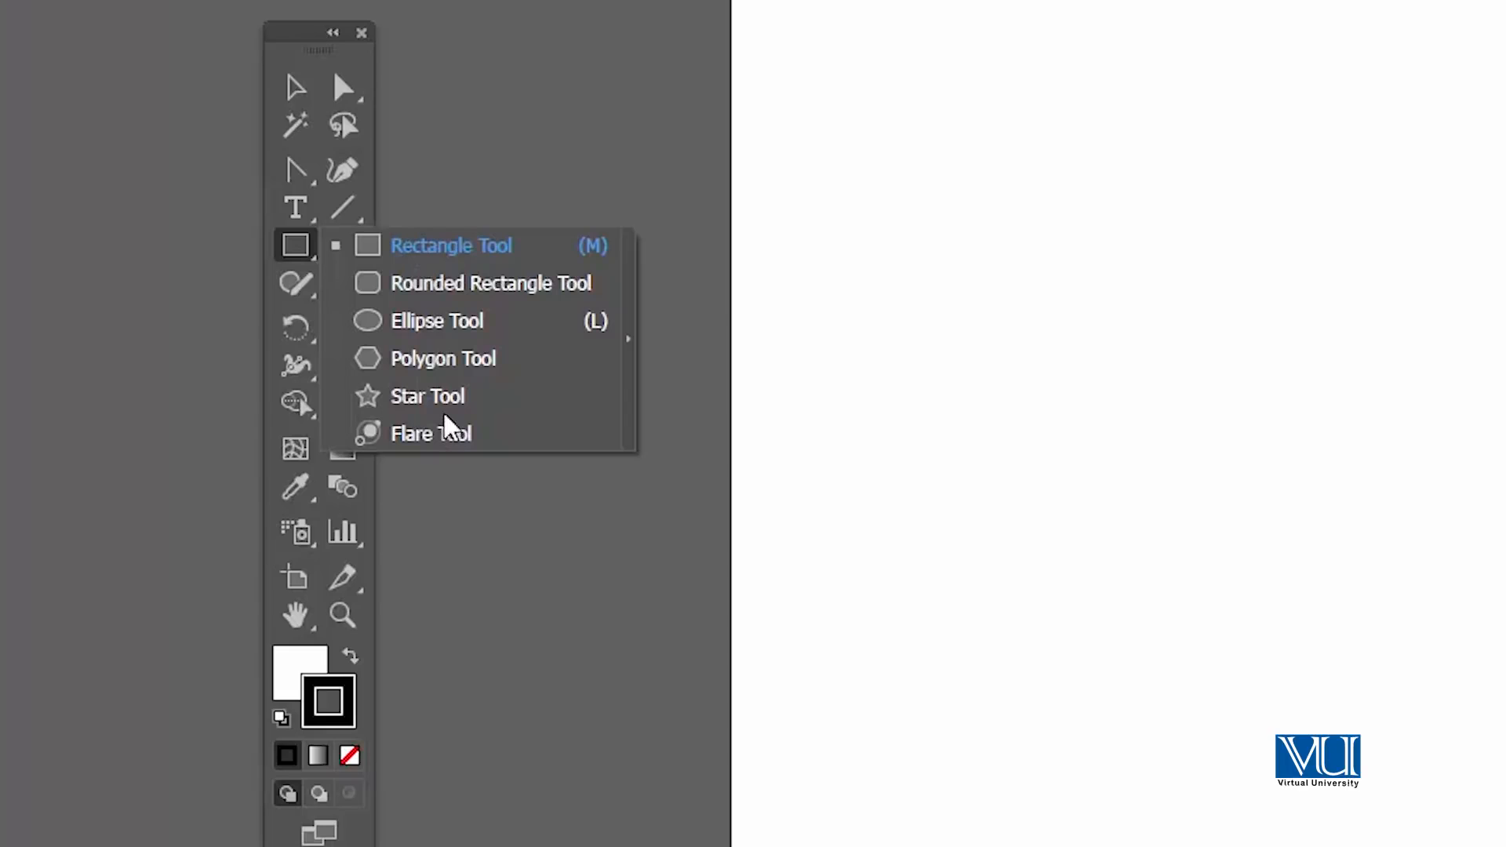
pyautogui.click(430, 248)
# Draw a rectangle about 3.31 by 1.69 in on the artboard and move it straight up toward the page's upper edge.
pyautogui.click(297, 258)
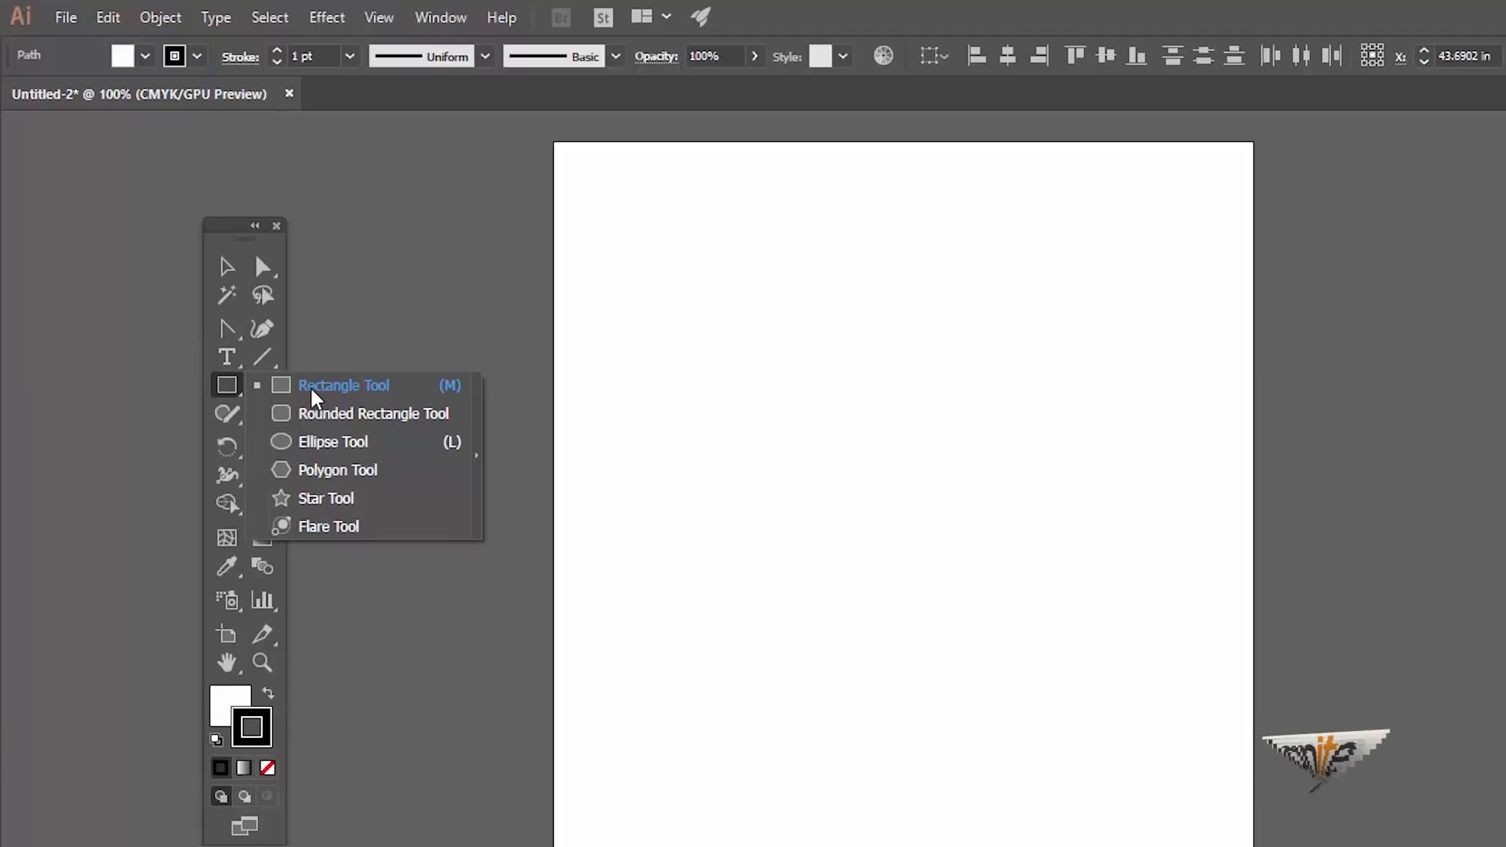
pyautogui.click(313, 397)
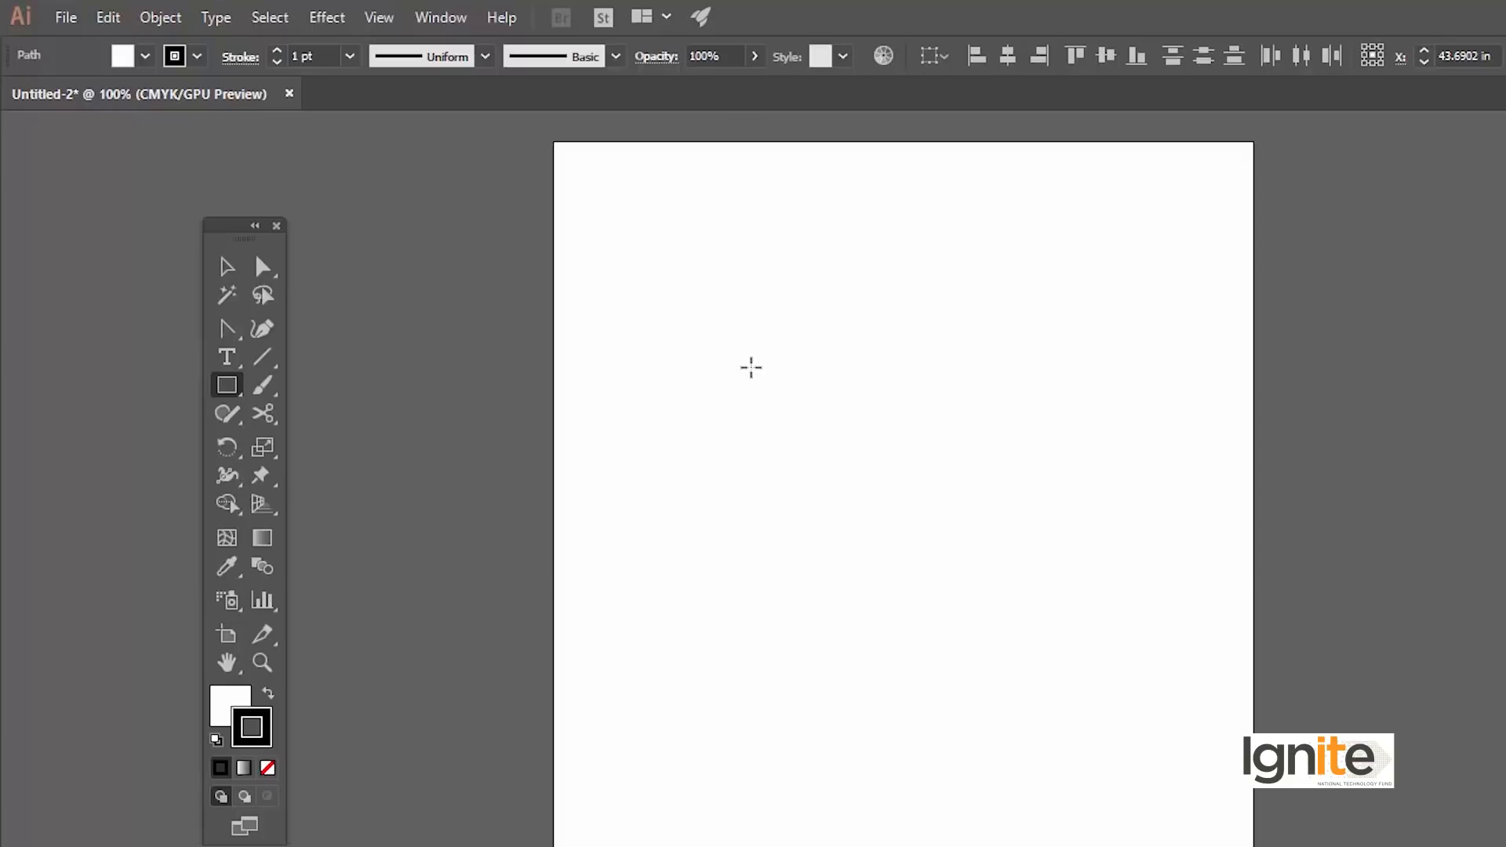
pyautogui.moveTo(750, 369); pyautogui.dragTo(1028, 510)
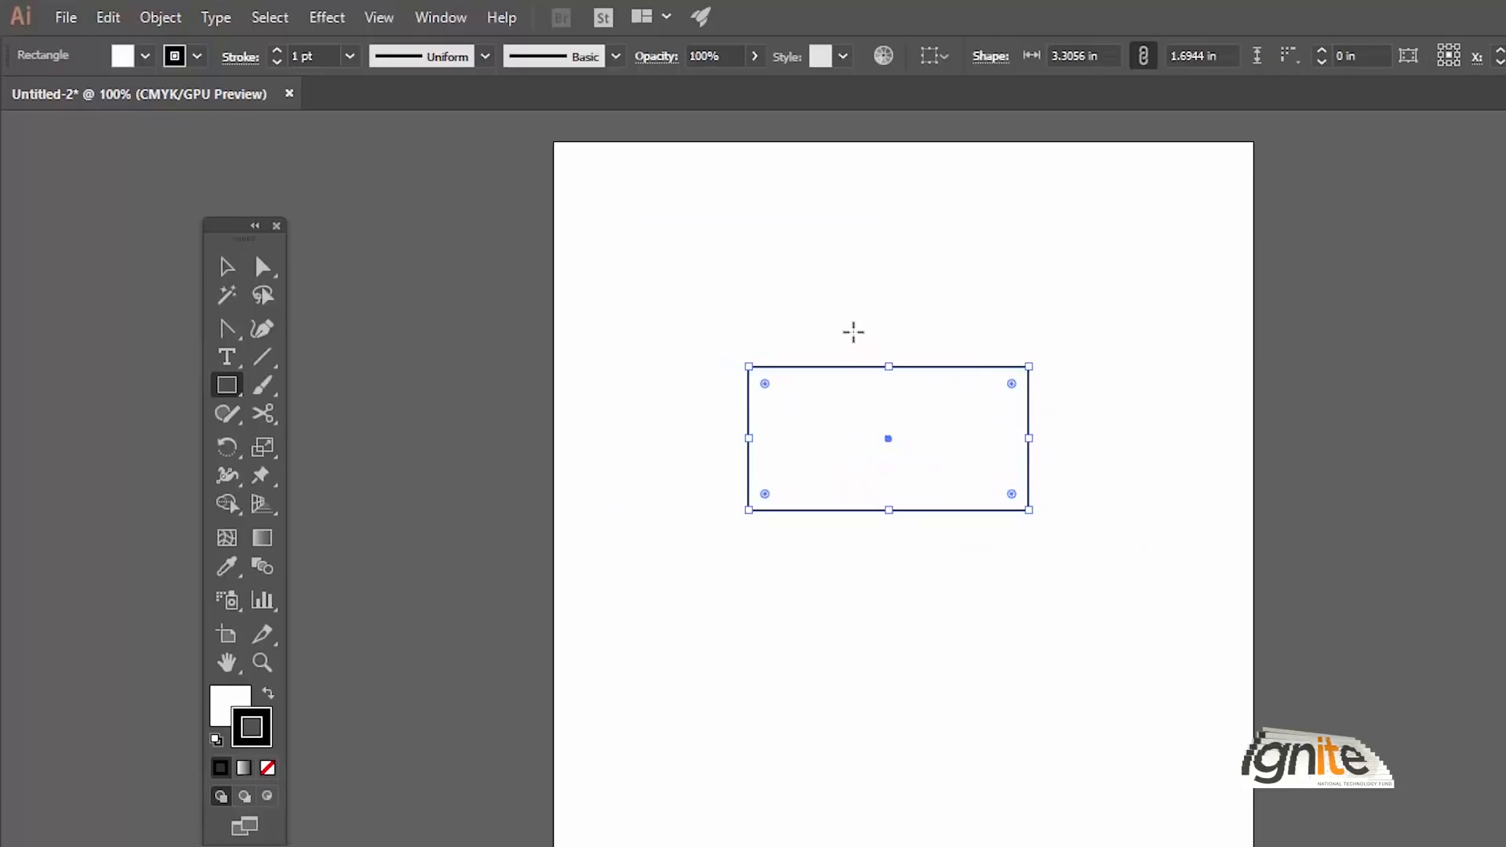
pyautogui.press('v')
pyautogui.moveTo(846, 368); pyautogui.dragTo(838, 321)
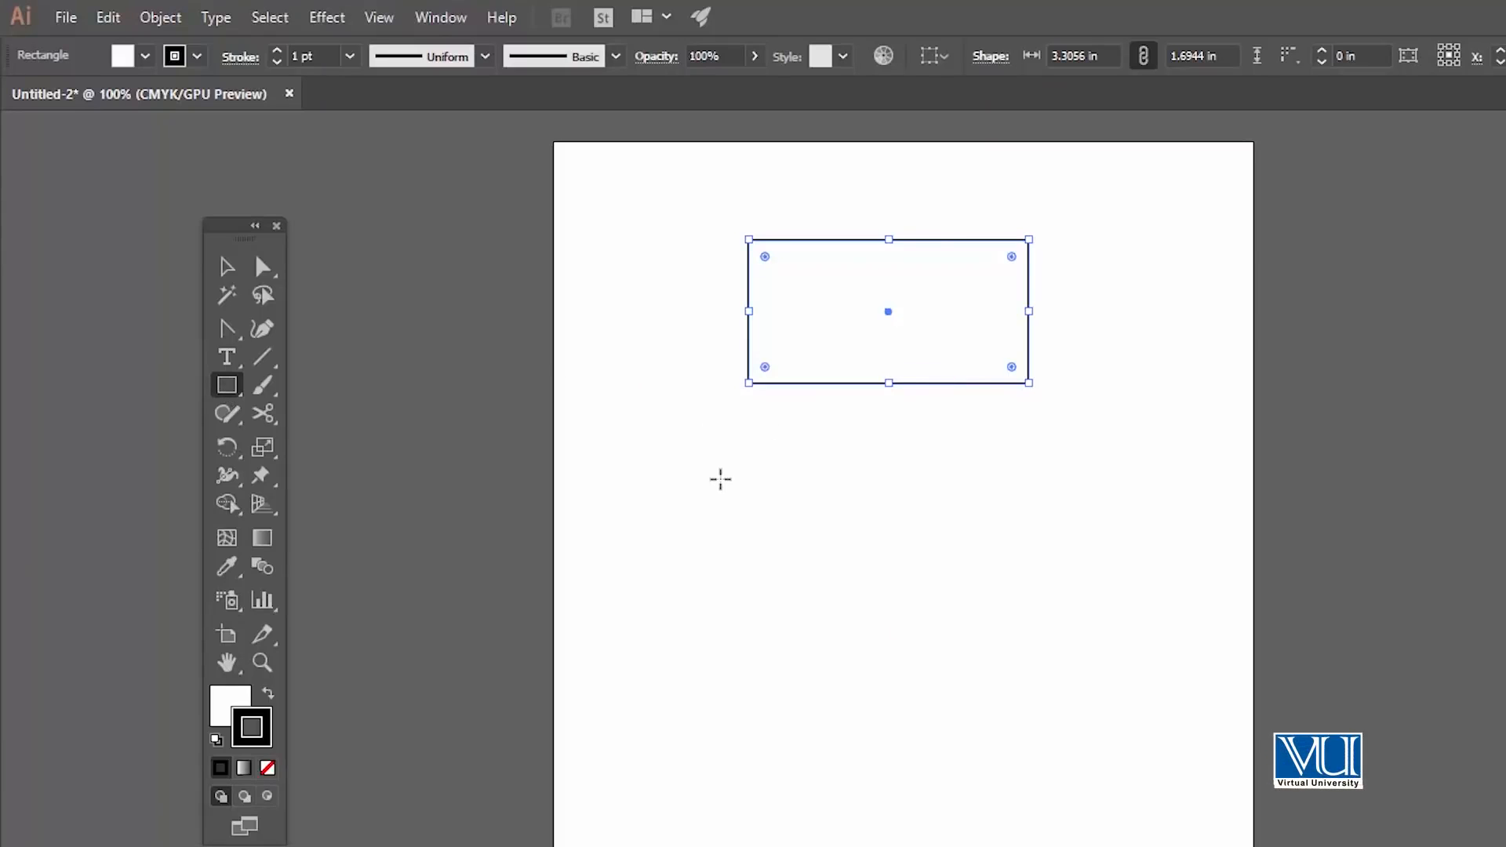
# Draw a square about 1.74 in wide below the rectangle, then enlarge it to about 2.10 in and shift it up and left.
pyautogui.moveTo(742, 487); pyautogui.dragTo(884, 608)
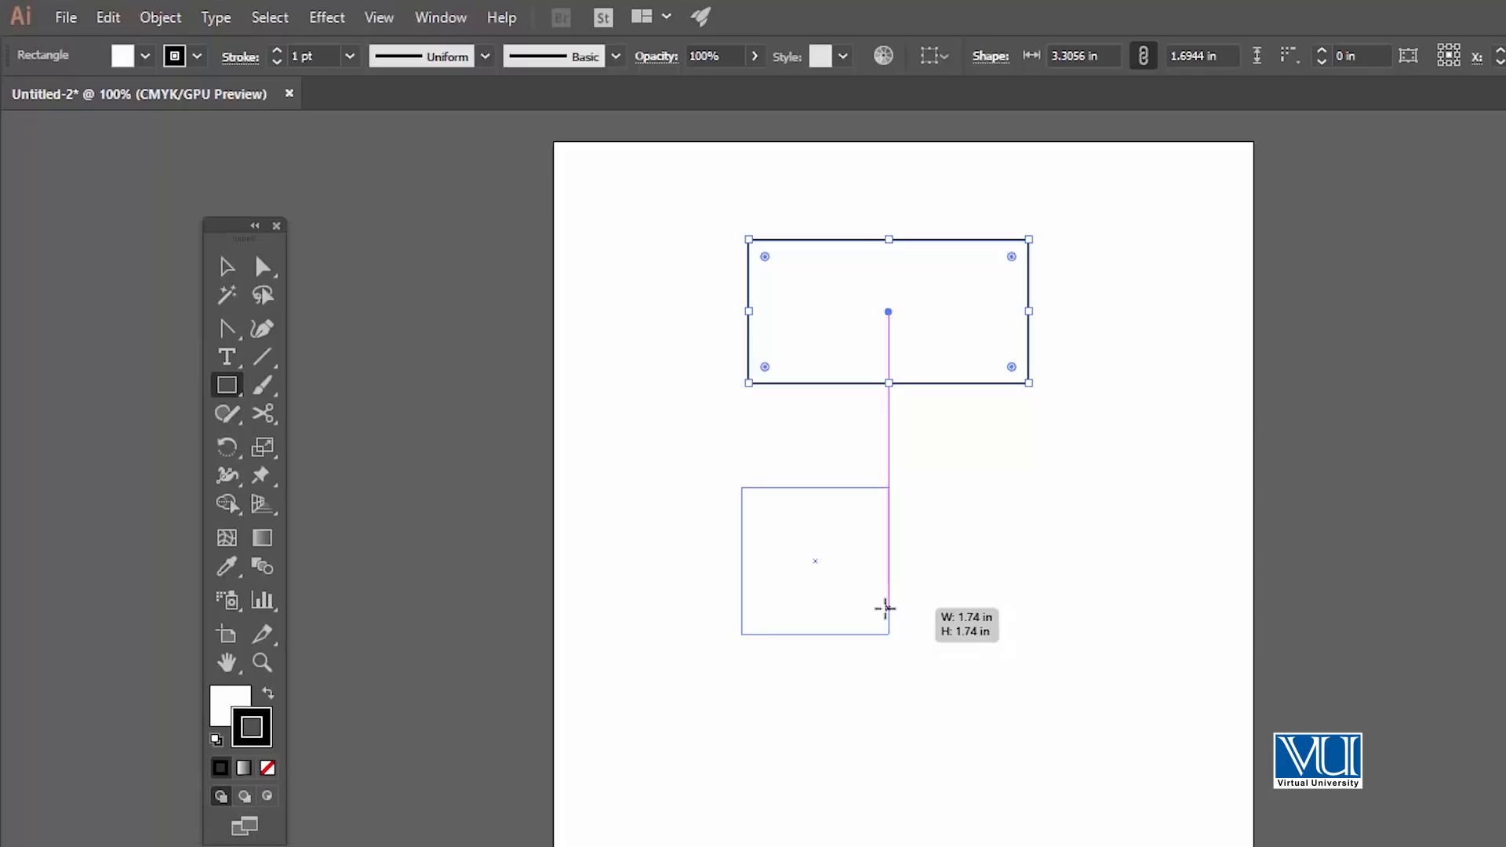
pyautogui.moveTo(885, 608); pyautogui.dragTo(885, 607)
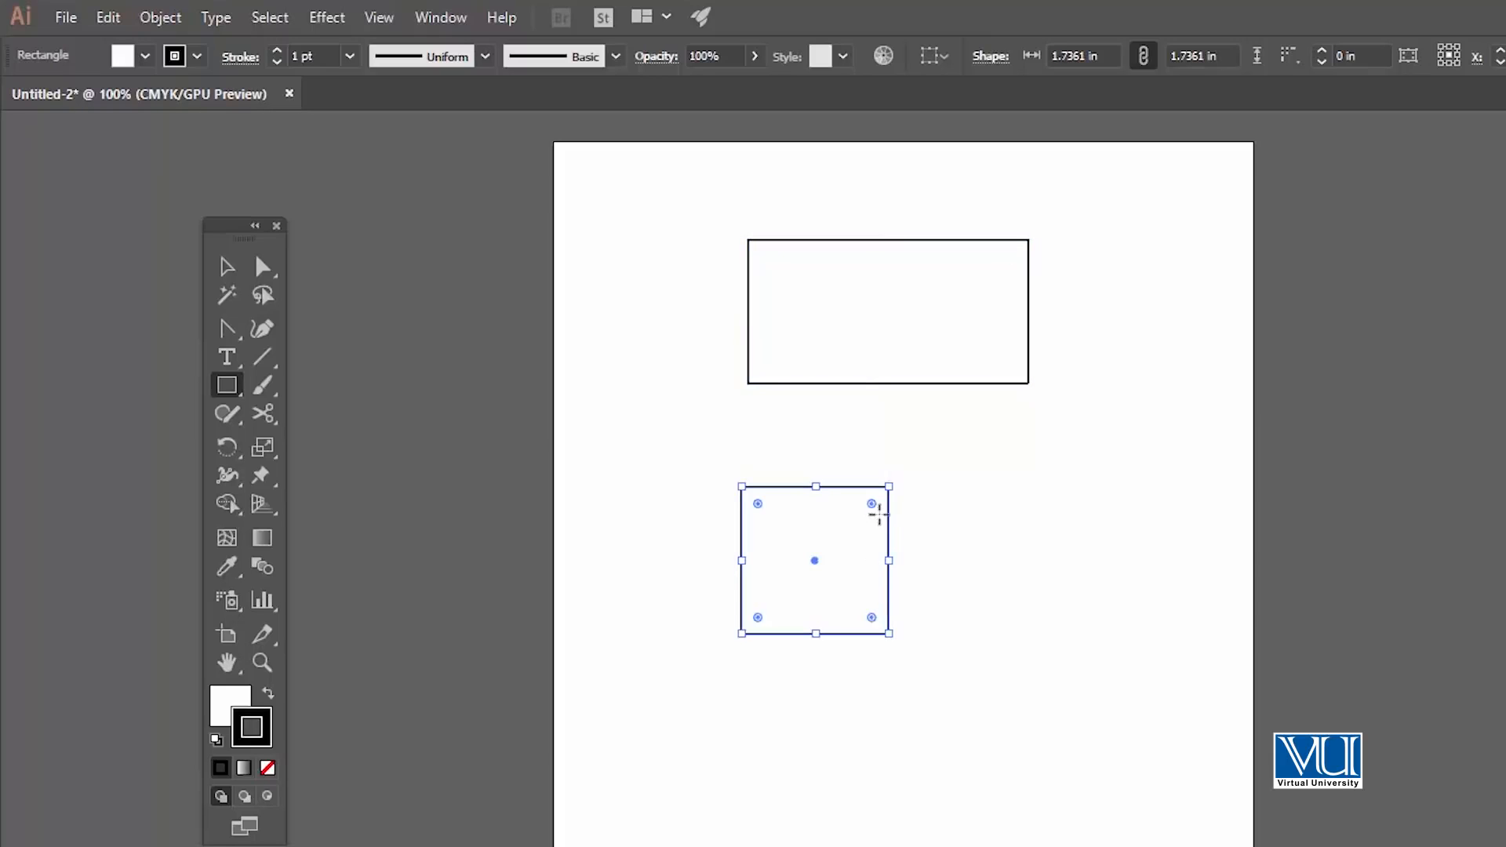
pyautogui.press('v')
pyautogui.moveTo(889, 487); pyautogui.dragTo(776, 422)
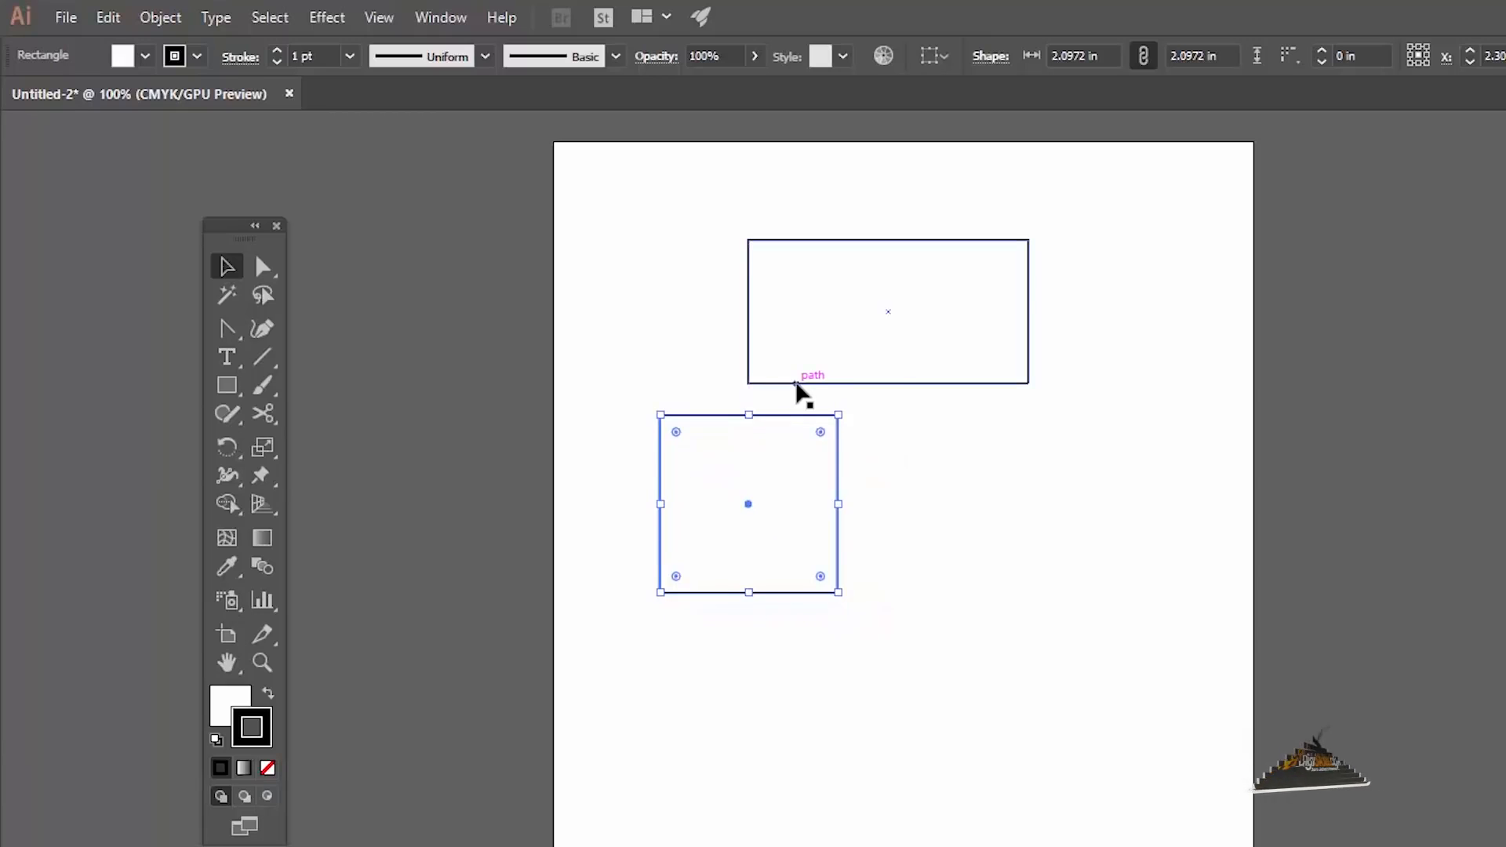
pyautogui.click(796, 384)
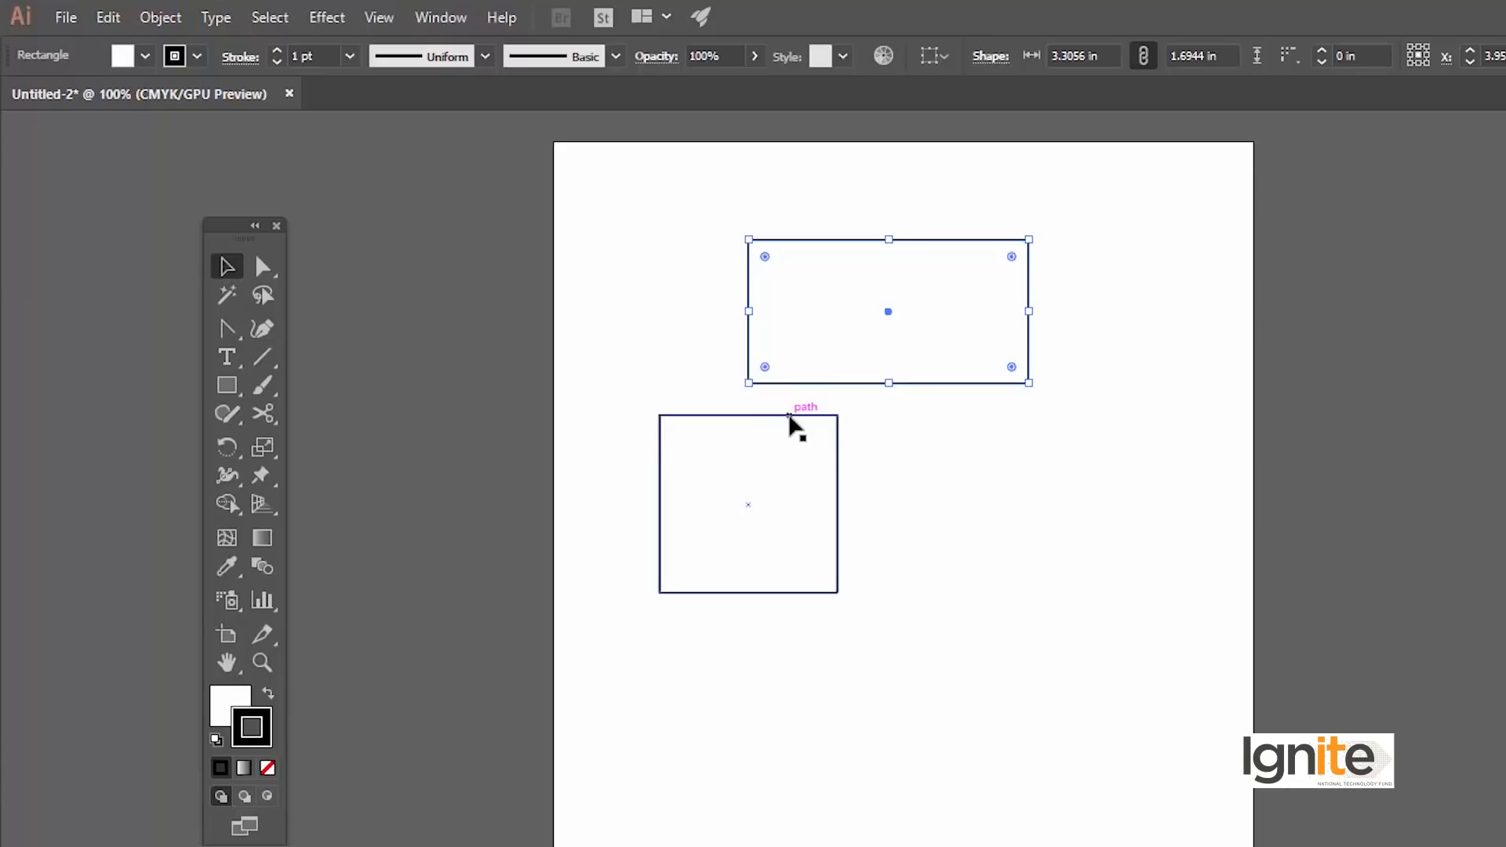
pyautogui.click(791, 416)
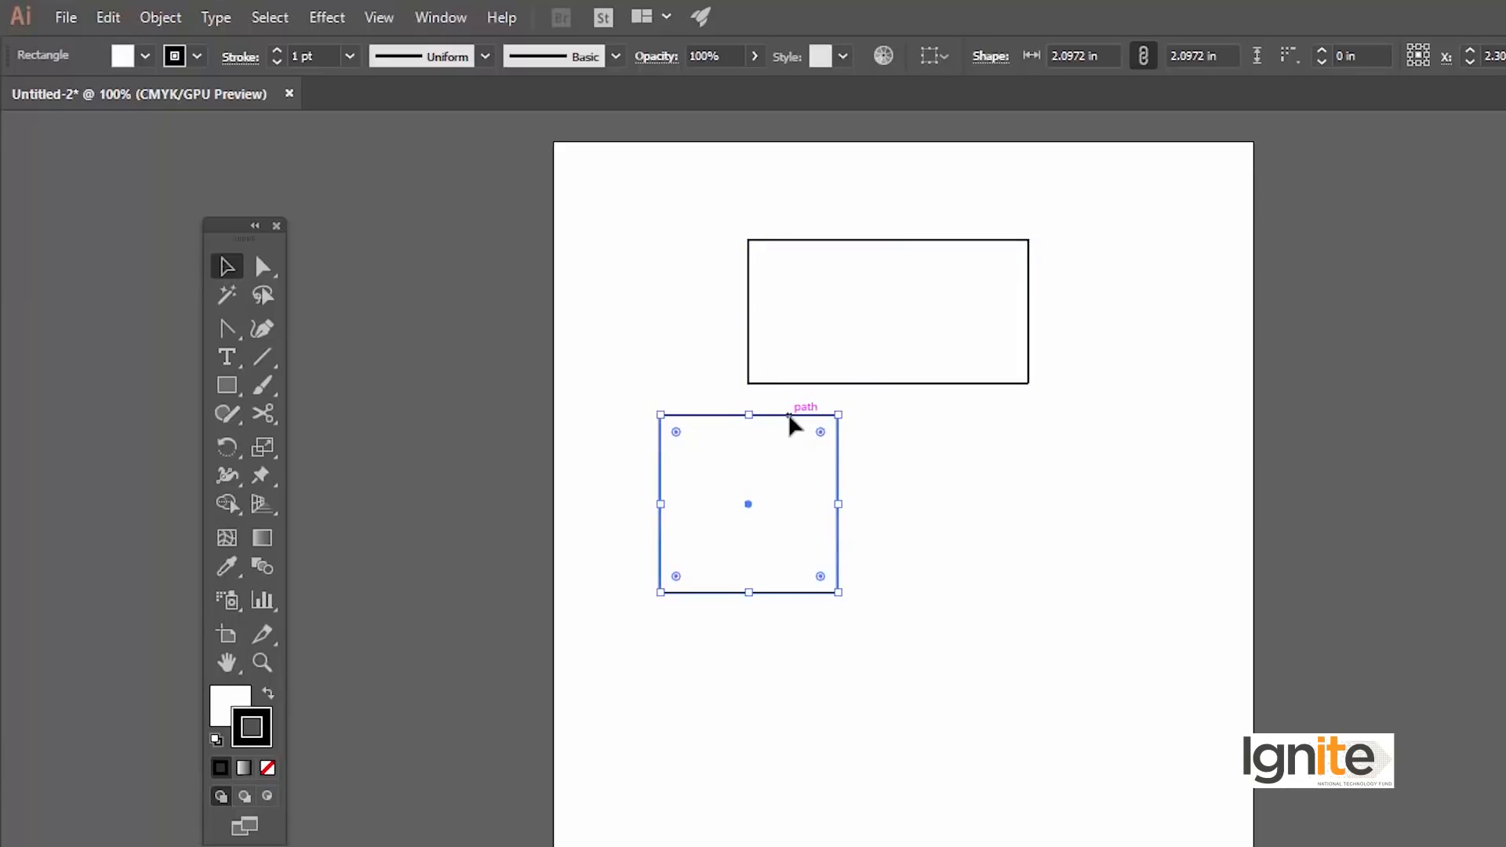
# Draw a rounded square about 1.79 in wide to the right of the square with the Rounded Rectangle tool.
pyautogui.click(224, 392)
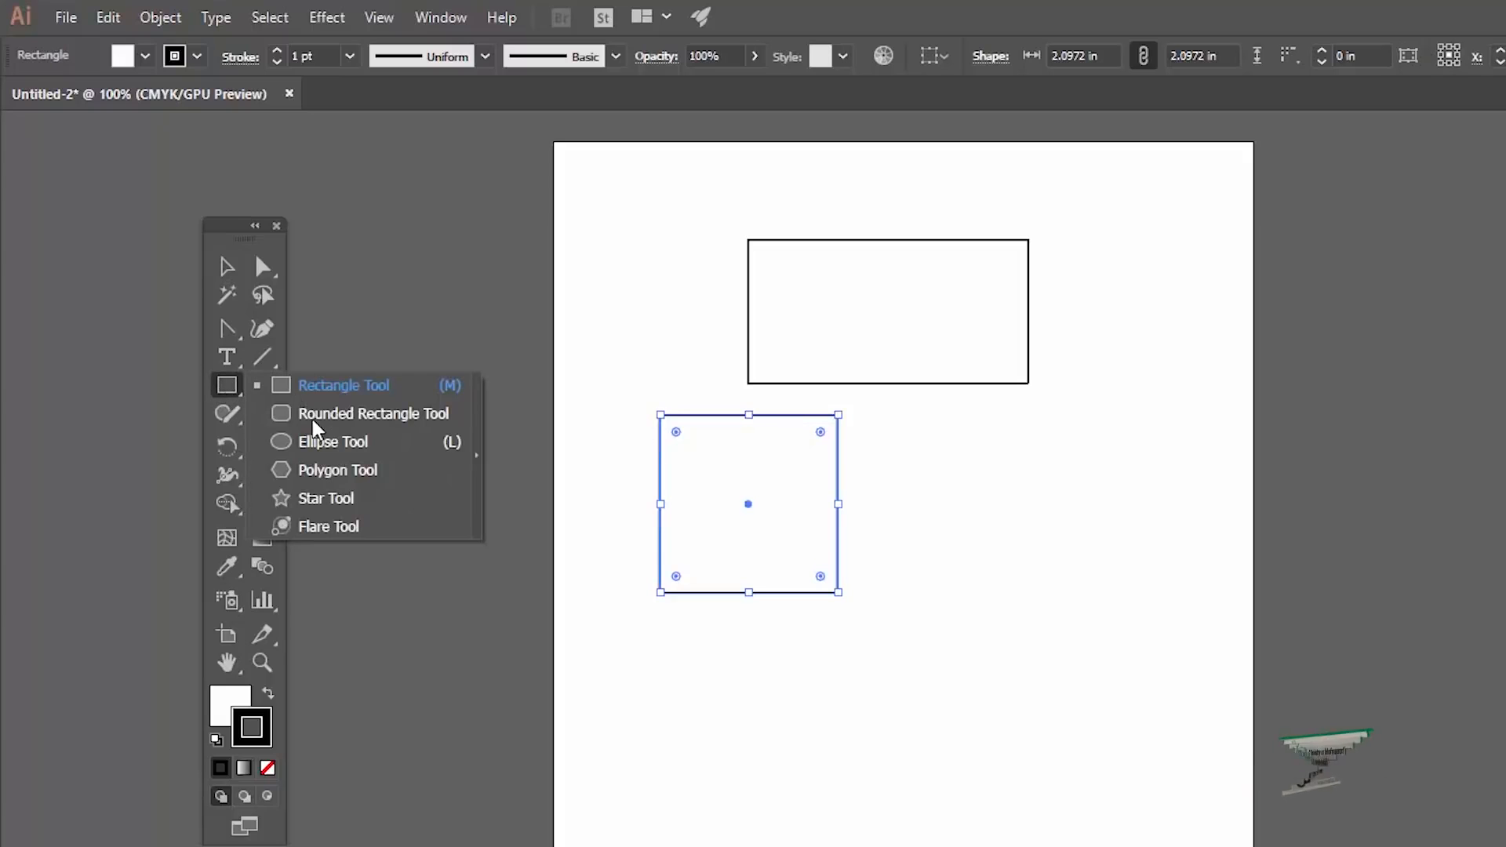
pyautogui.click(308, 418)
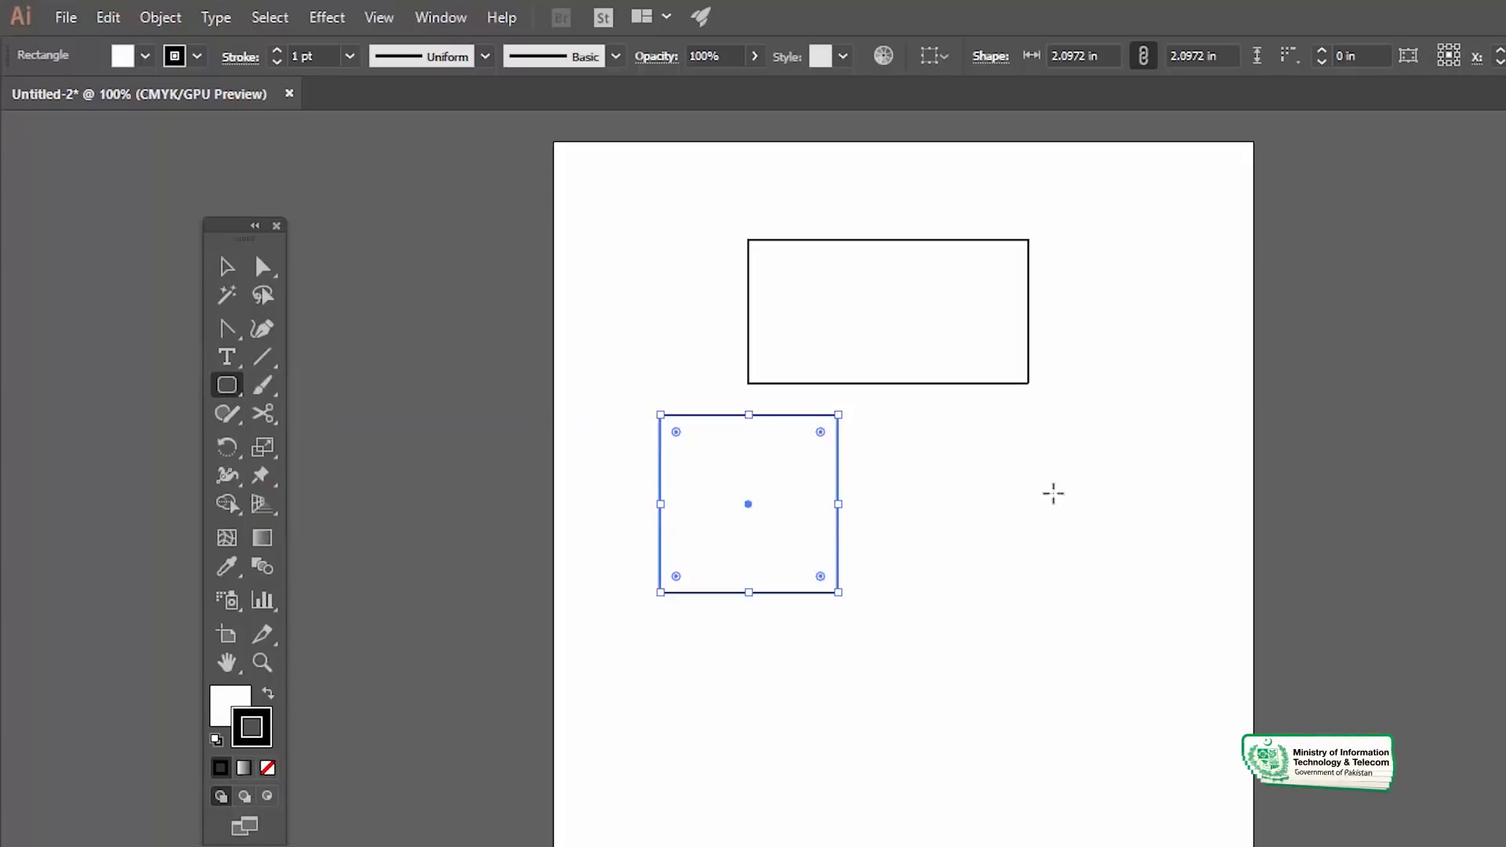
pyautogui.moveTo(899, 442); pyautogui.dragTo(1054, 592)
# Move the rounded square slightly up and left so it sits nearly level with the square.
pyautogui.press('s')
pyautogui.press('z')
pyautogui.click(890, 544)
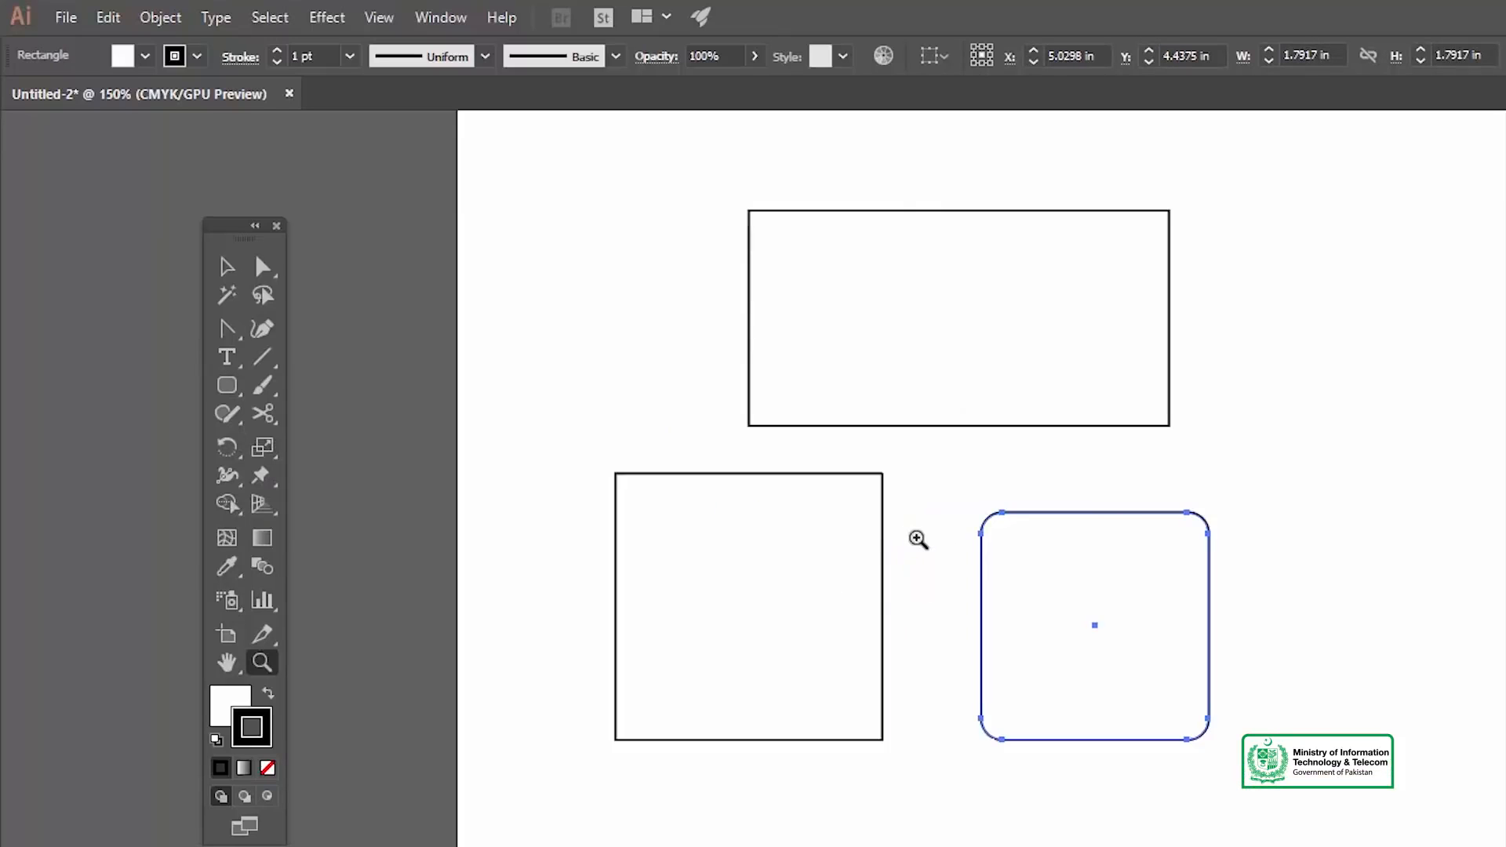
pyautogui.click(933, 556)
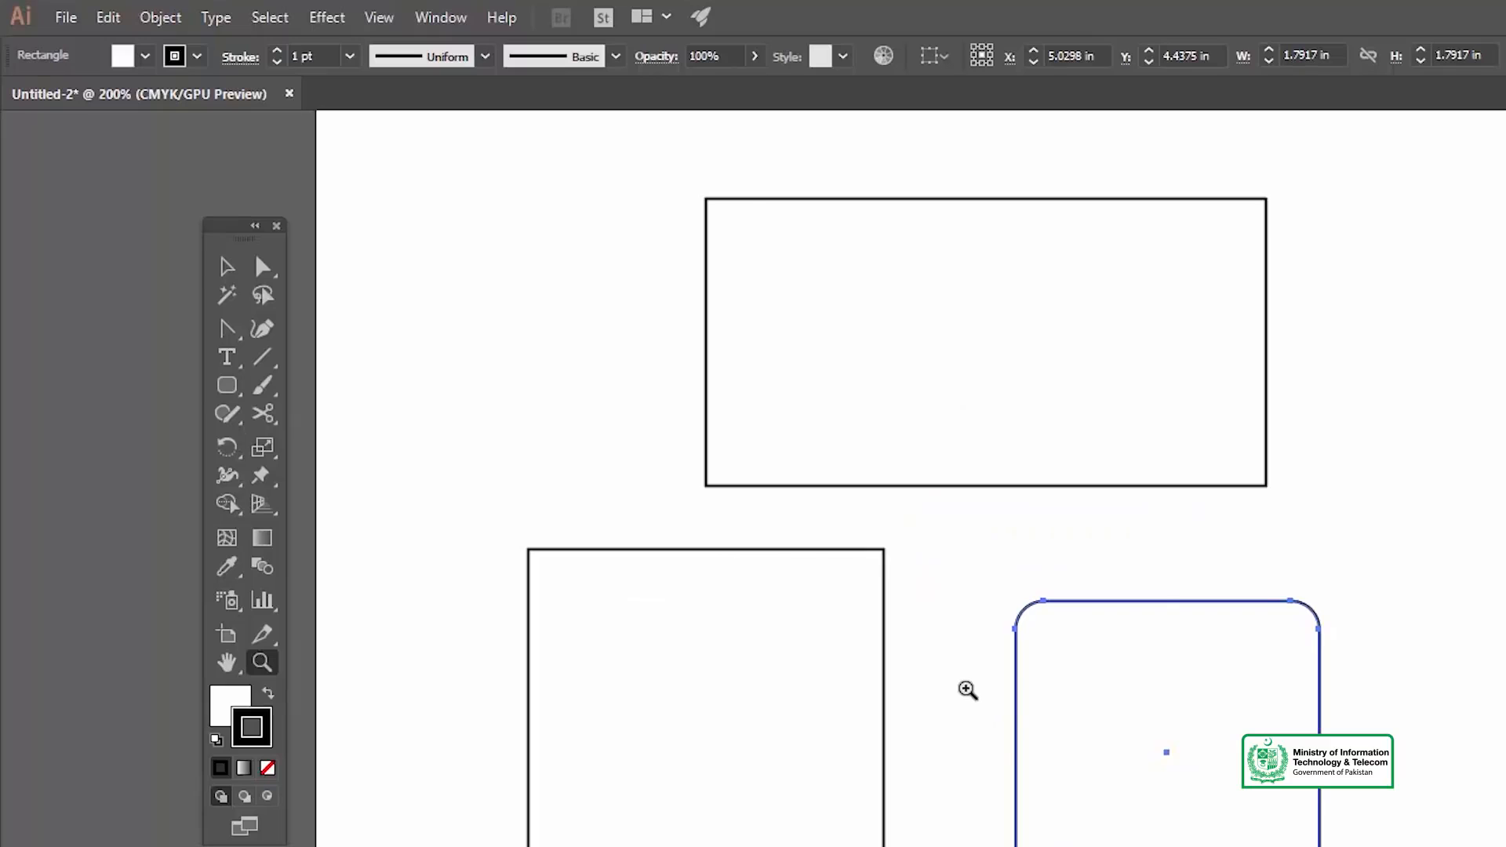
pyautogui.press('v')
pyautogui.press('space')
pyautogui.moveTo(969, 662); pyautogui.dragTo(982, 541)
pyautogui.press('z')
pyautogui.click(989, 605)
pyautogui.press('v')
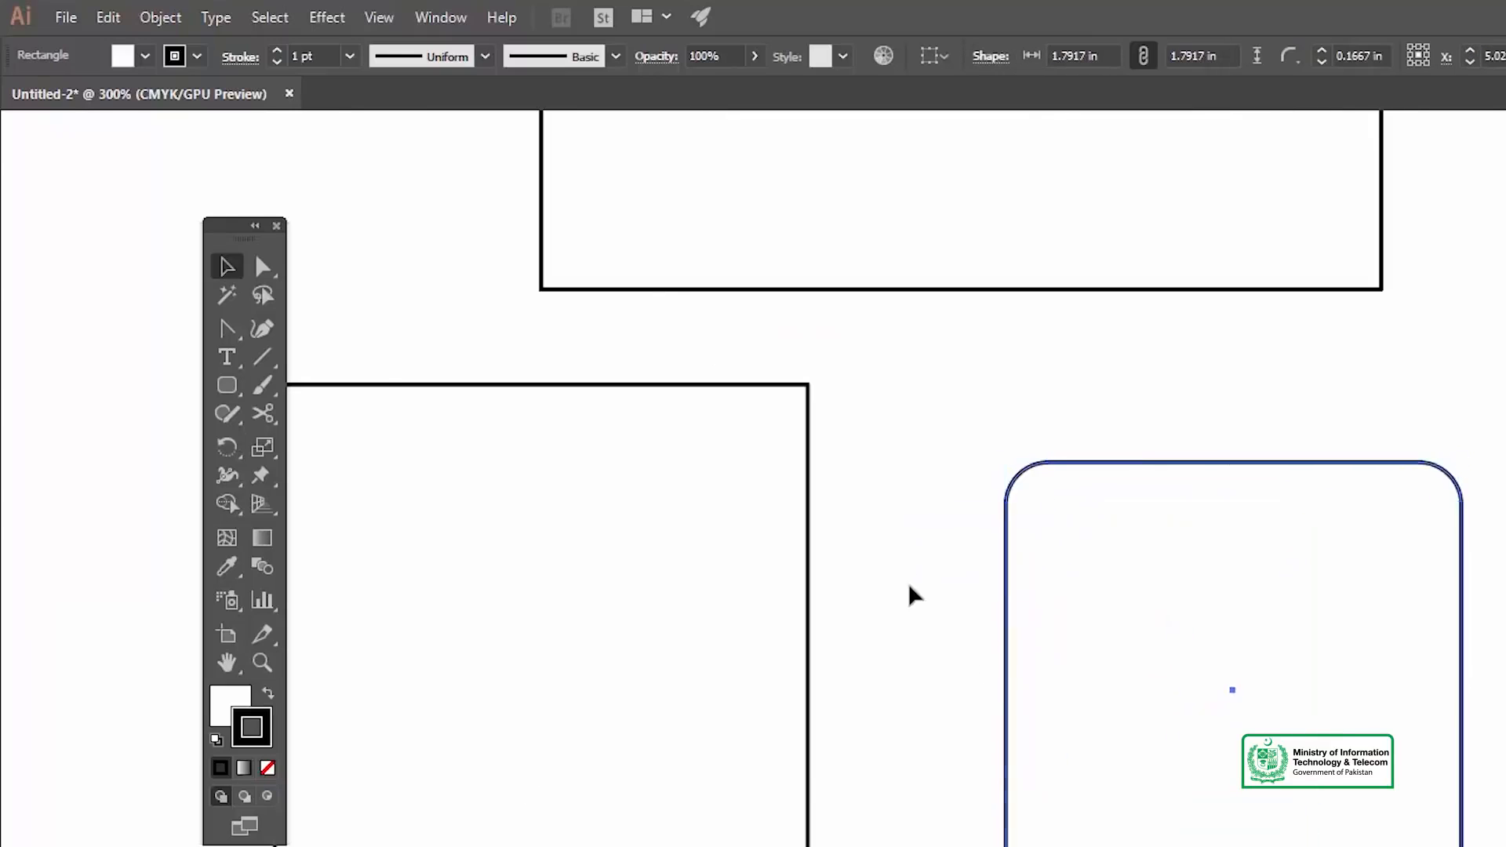
pyautogui.hscroll(-3, 910, 596)
pyautogui.moveTo(1211, 474); pyautogui.dragTo(1184, 423)
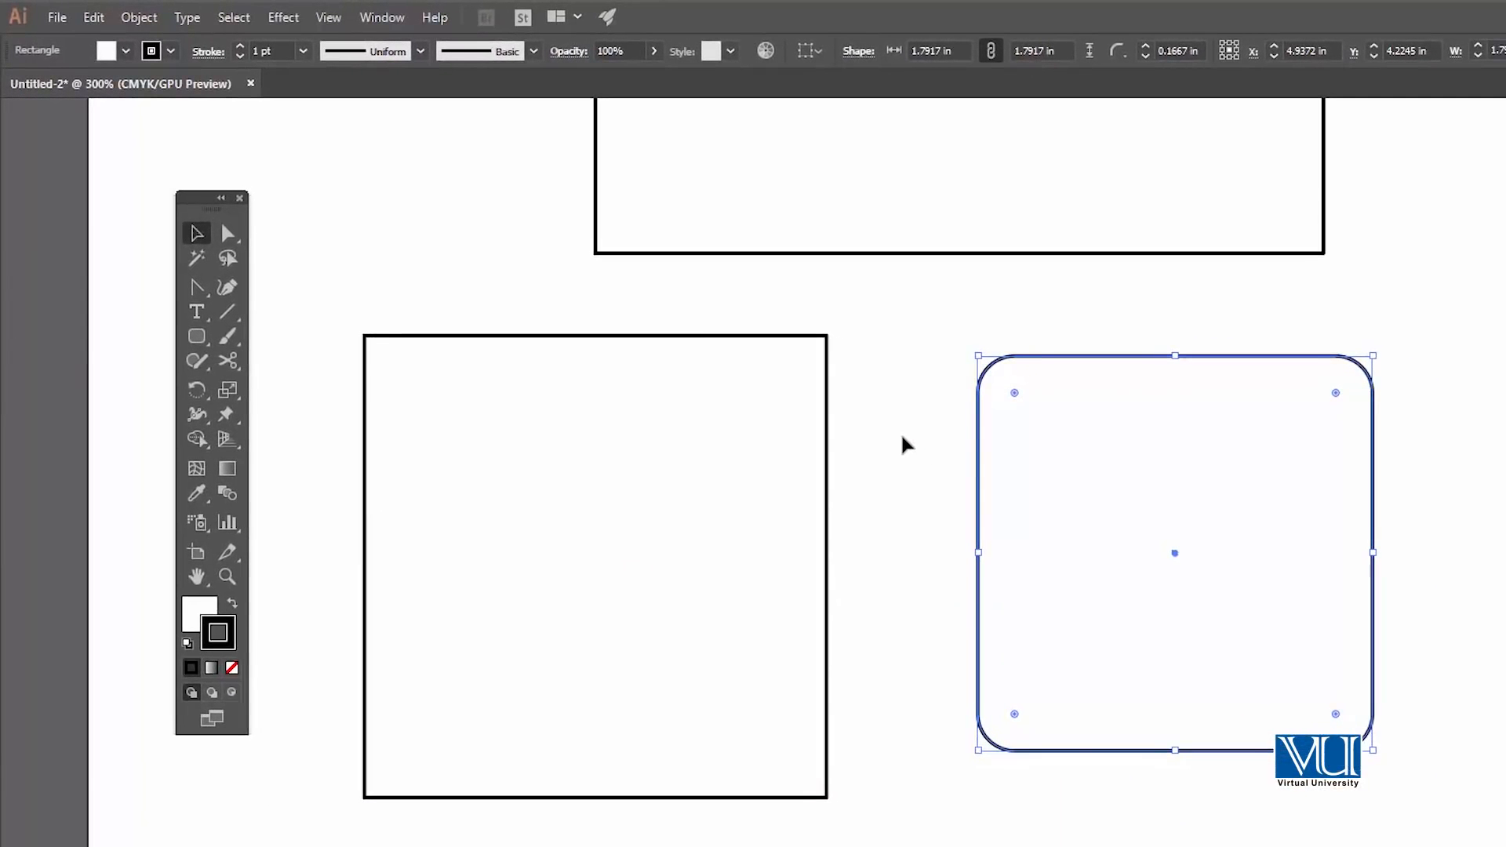
pyautogui.press('z')
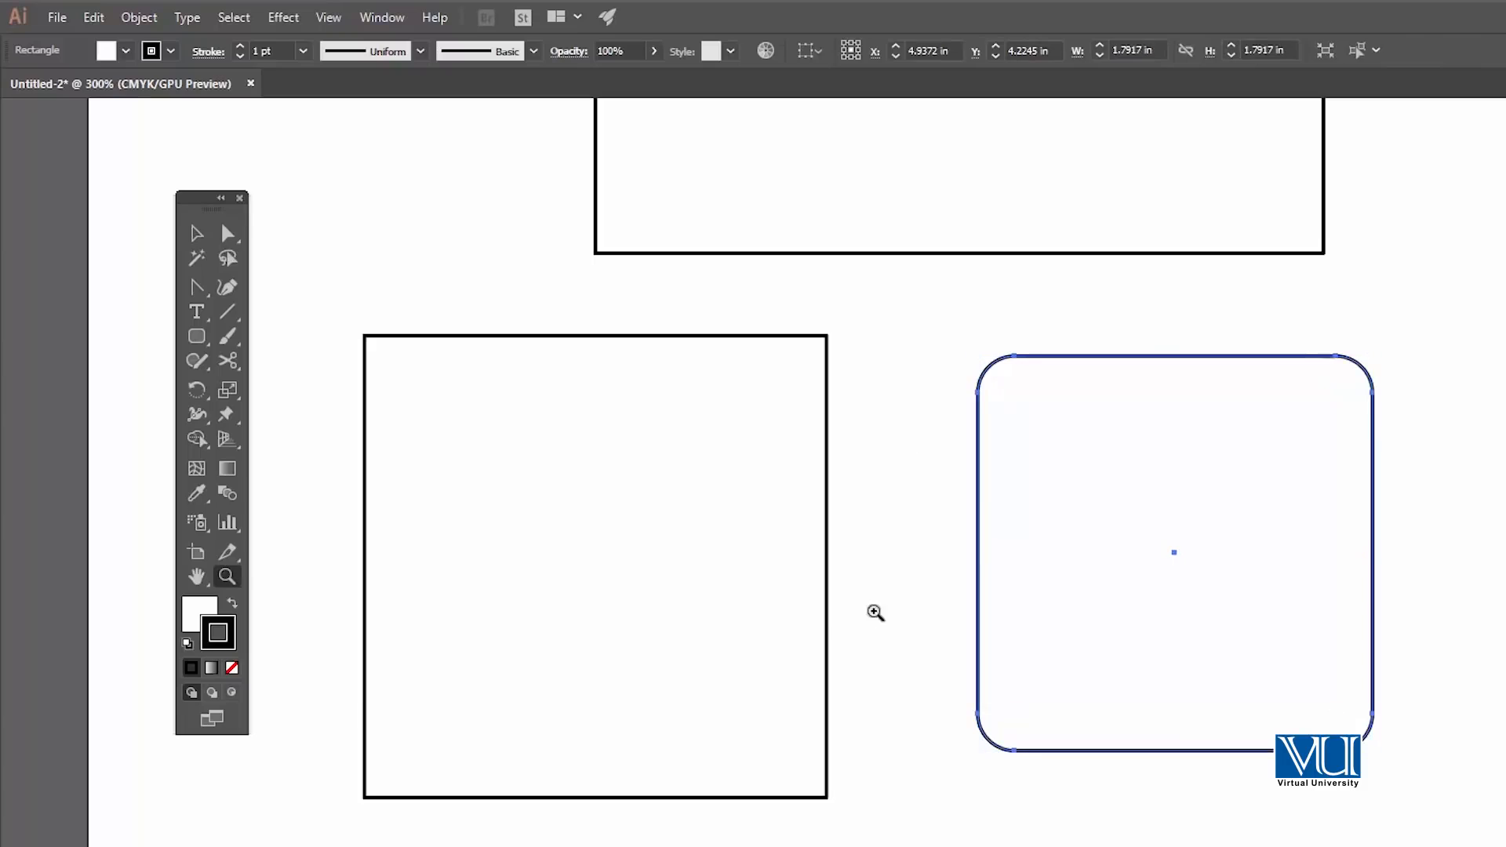
pyautogui.keyDown('alt'); pyautogui.click(866, 617); pyautogui.keyUp('alt')
pyautogui.press('z')
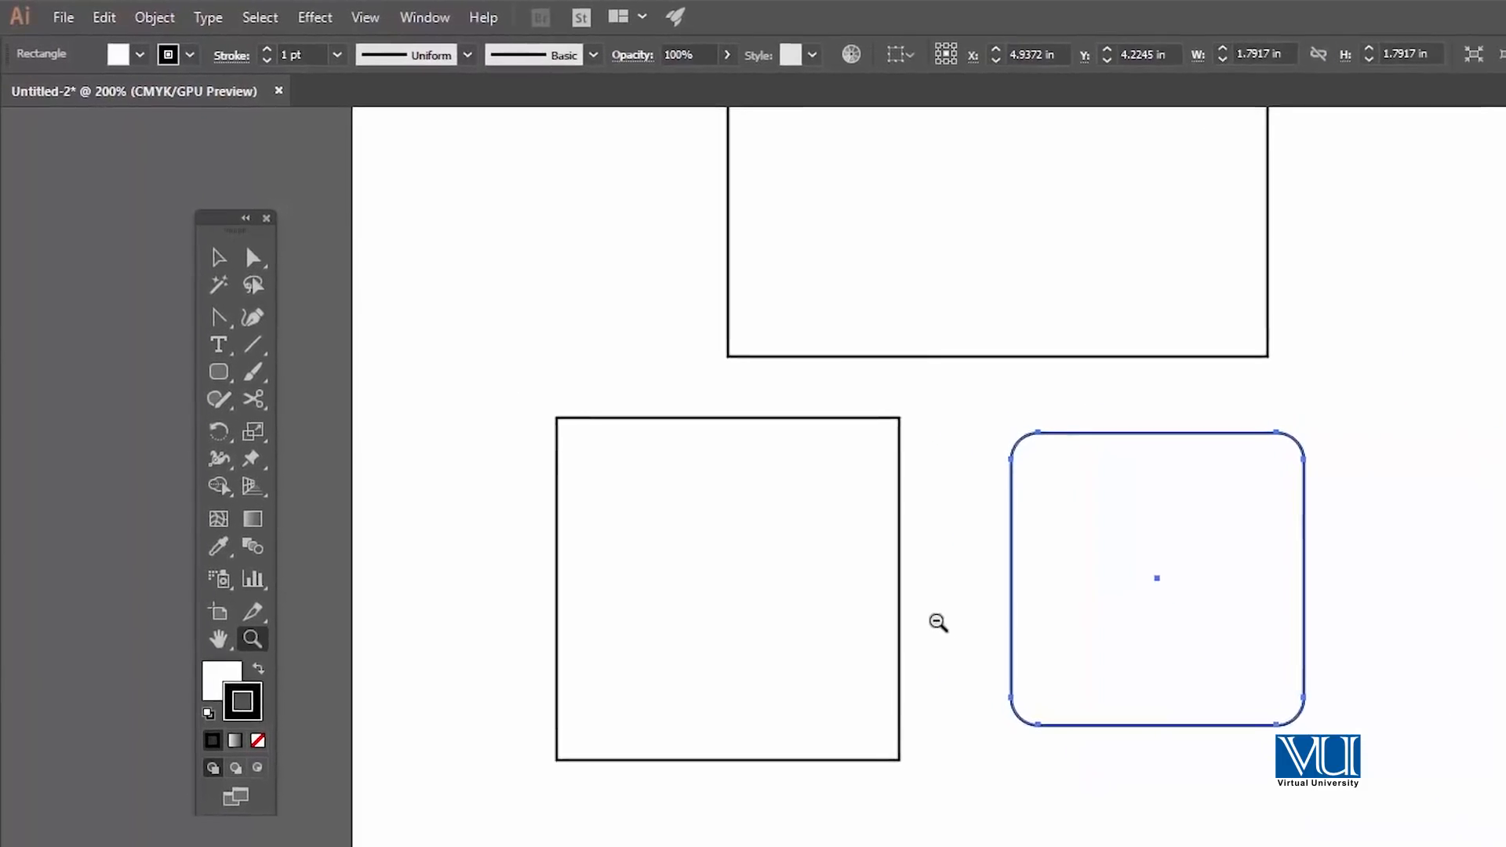
pyautogui.keyDown('alt'); pyautogui.click(938, 622); pyautogui.keyUp('alt')
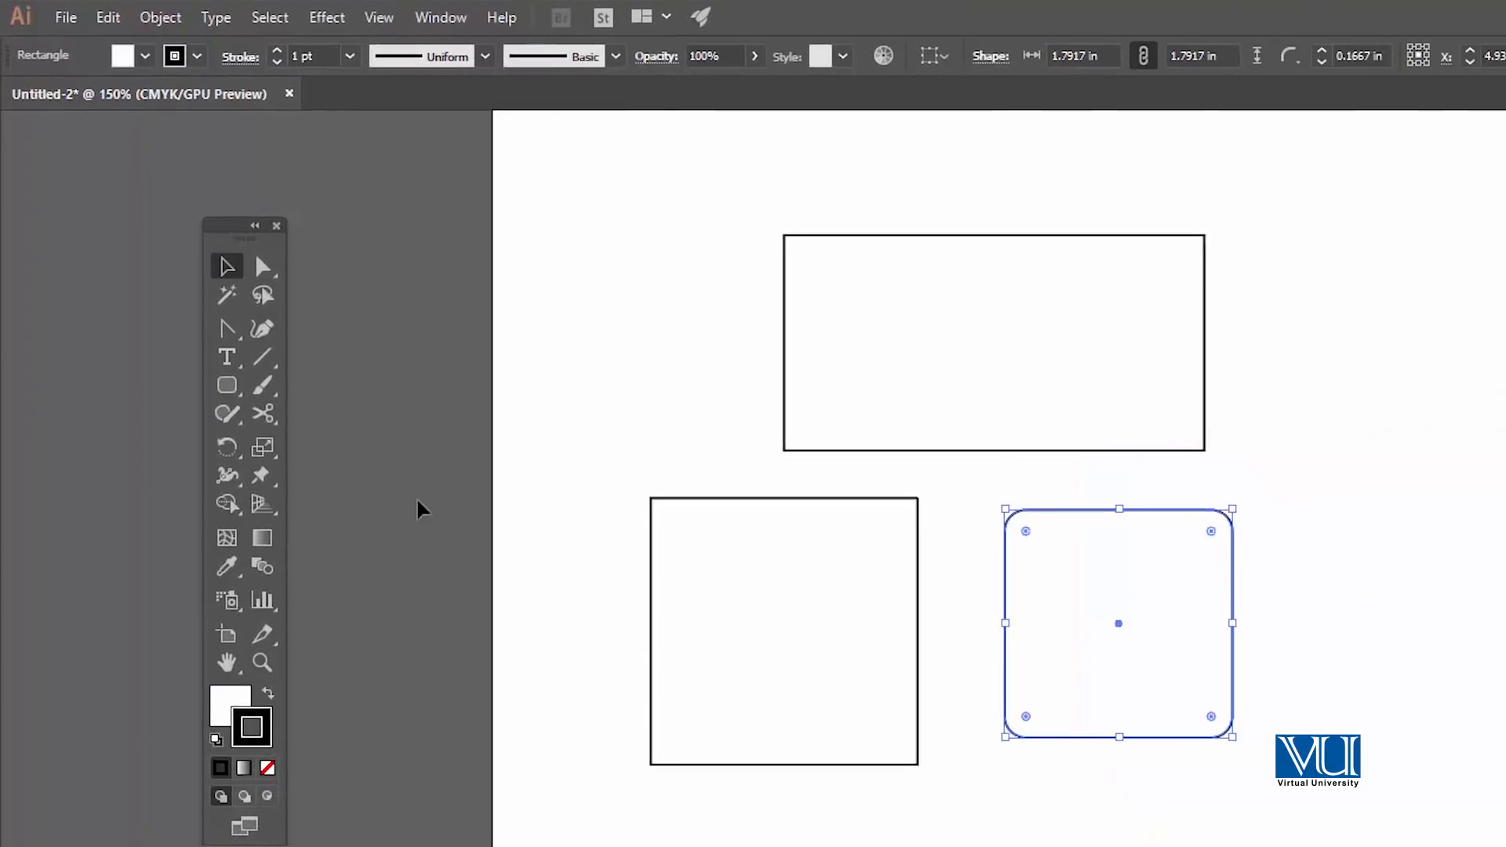
# Draw a tall ellipse about 0.97 by 1.80 in below the square.
pyautogui.click(219, 371)
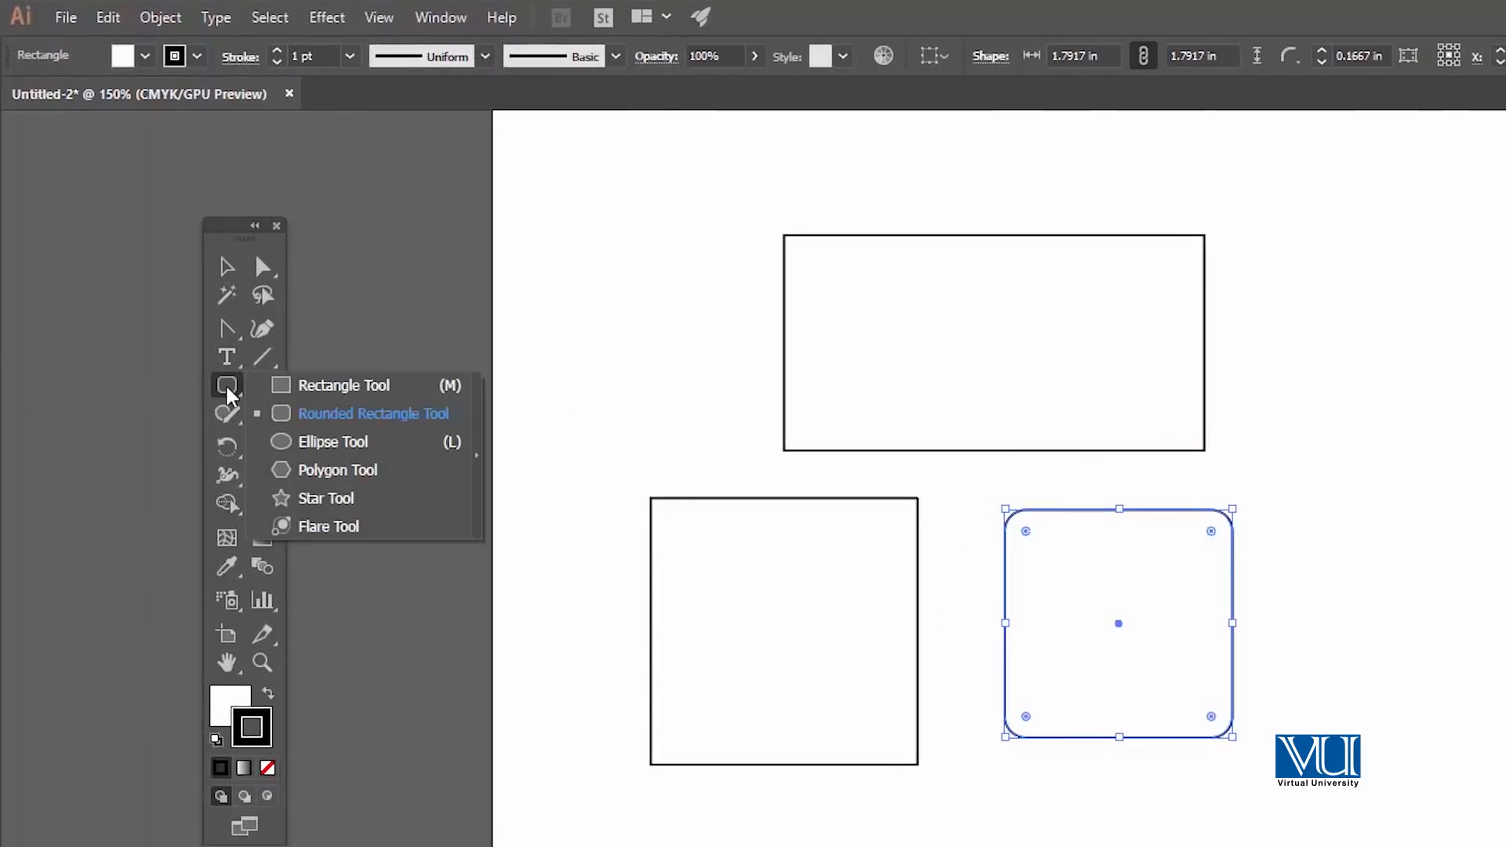
pyautogui.click(332, 443)
pyautogui.moveTo(797, 839); pyautogui.dragTo(771, 695)
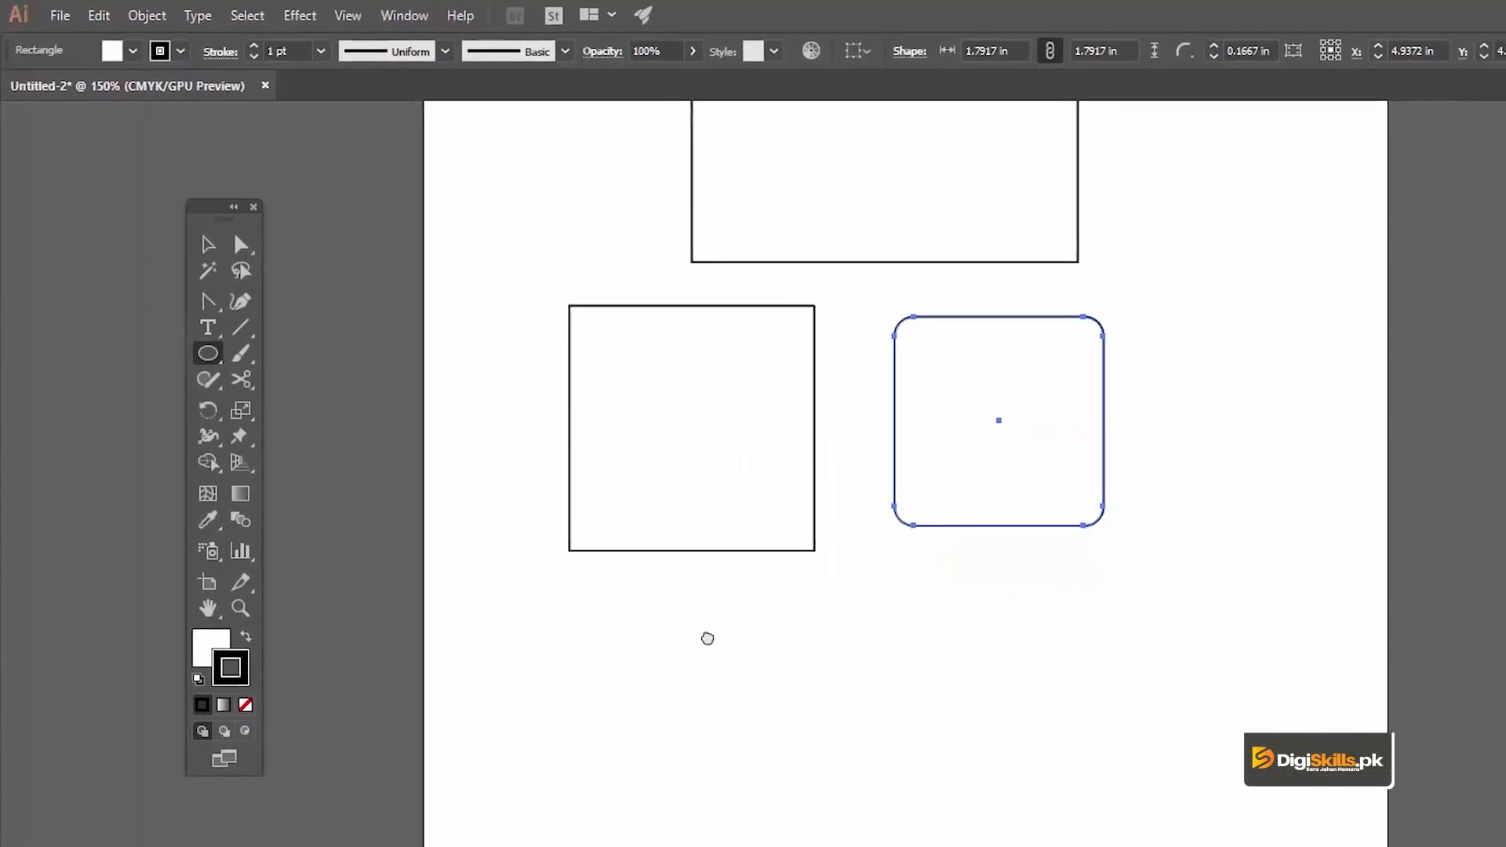
pyautogui.moveTo(620, 627); pyautogui.dragTo(733, 838)
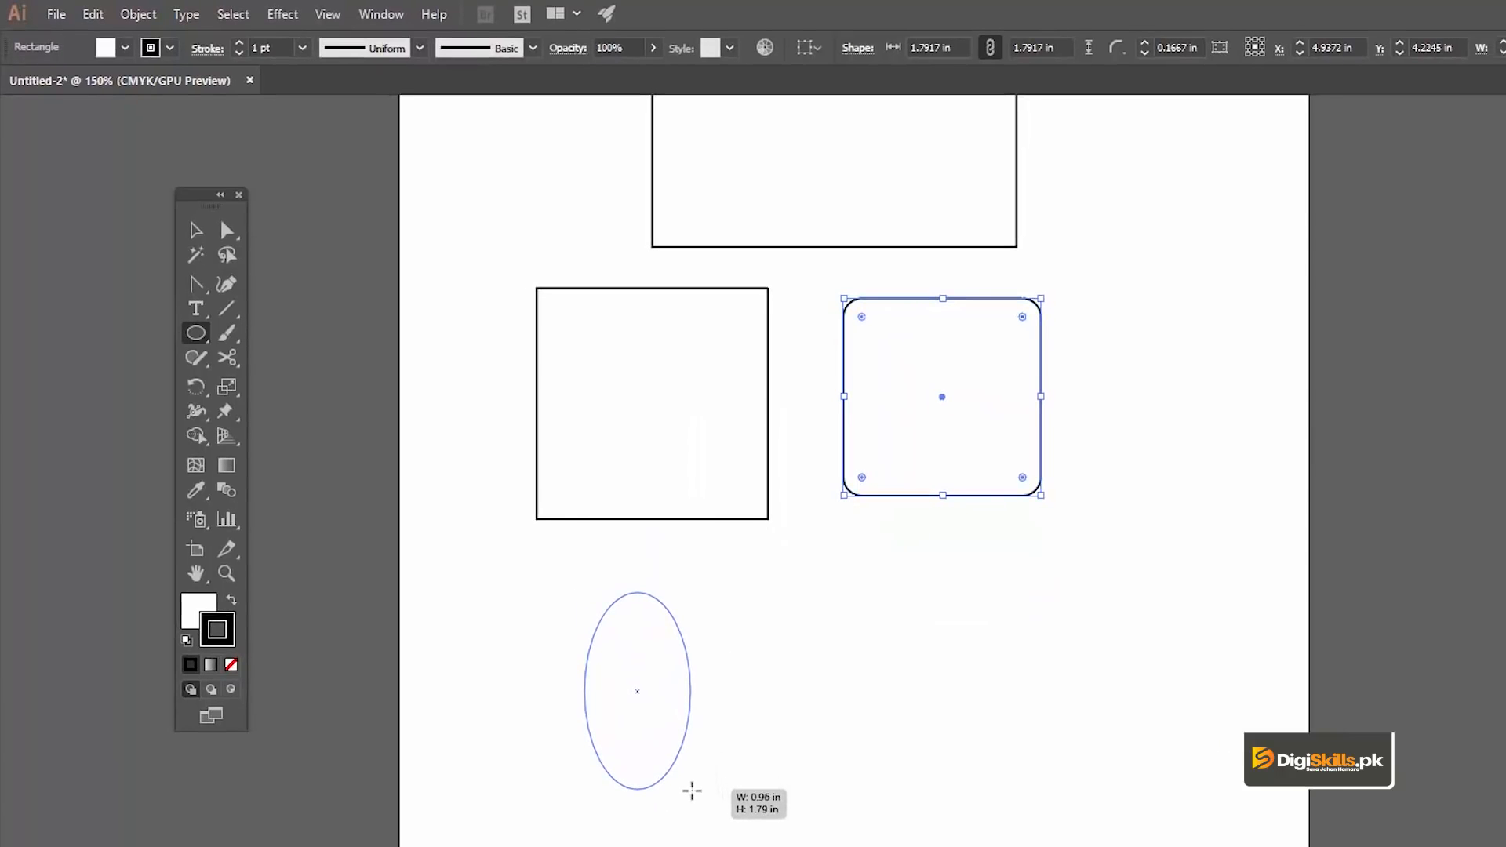
pyautogui.moveTo(691, 790); pyautogui.dragTo(691, 790)
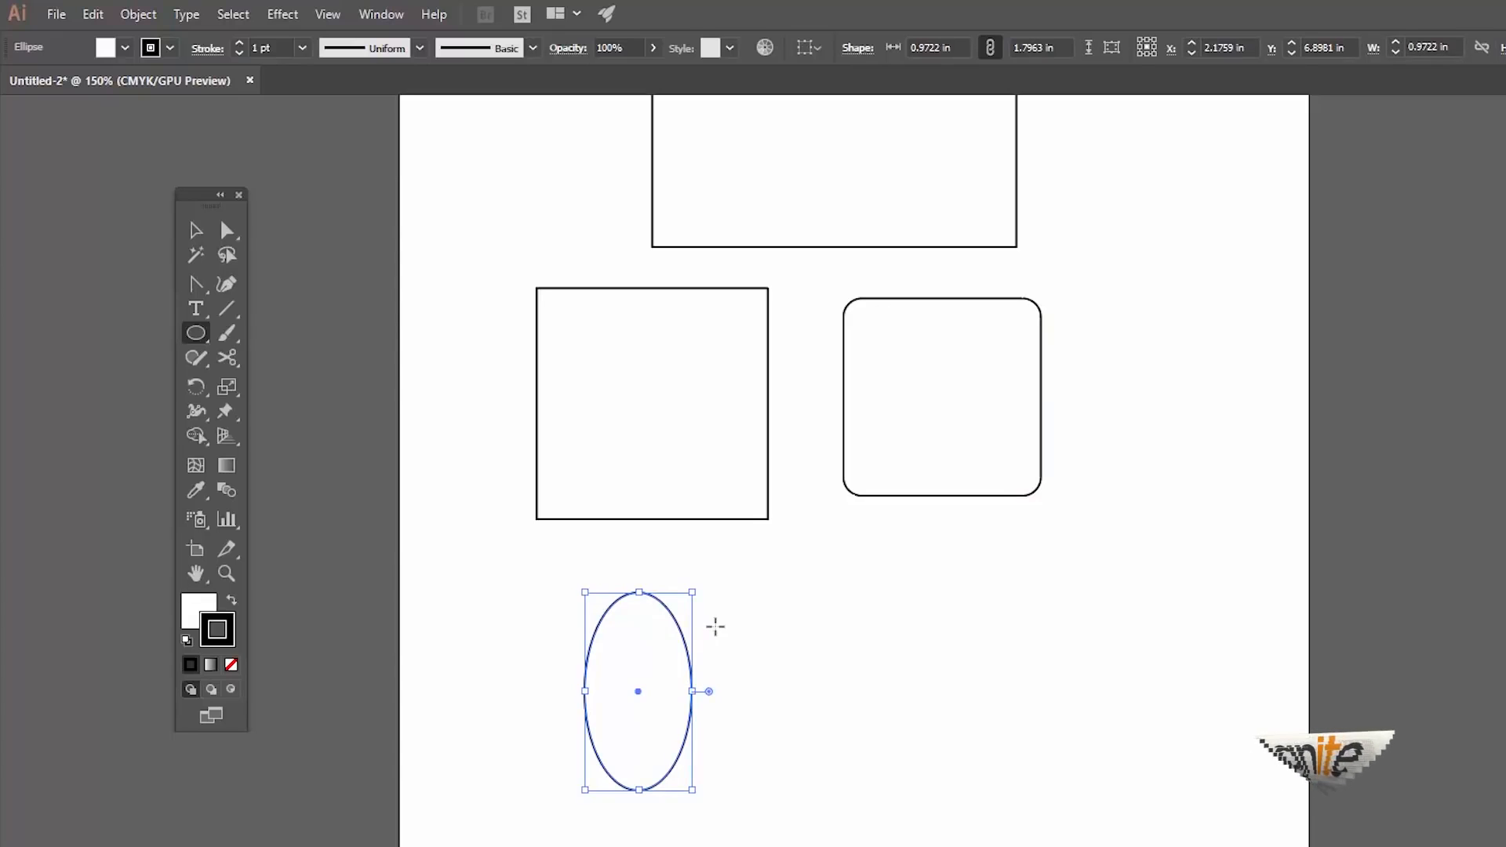
pyautogui.press('v')
pyautogui.click(741, 596)
pyautogui.click(666, 604)
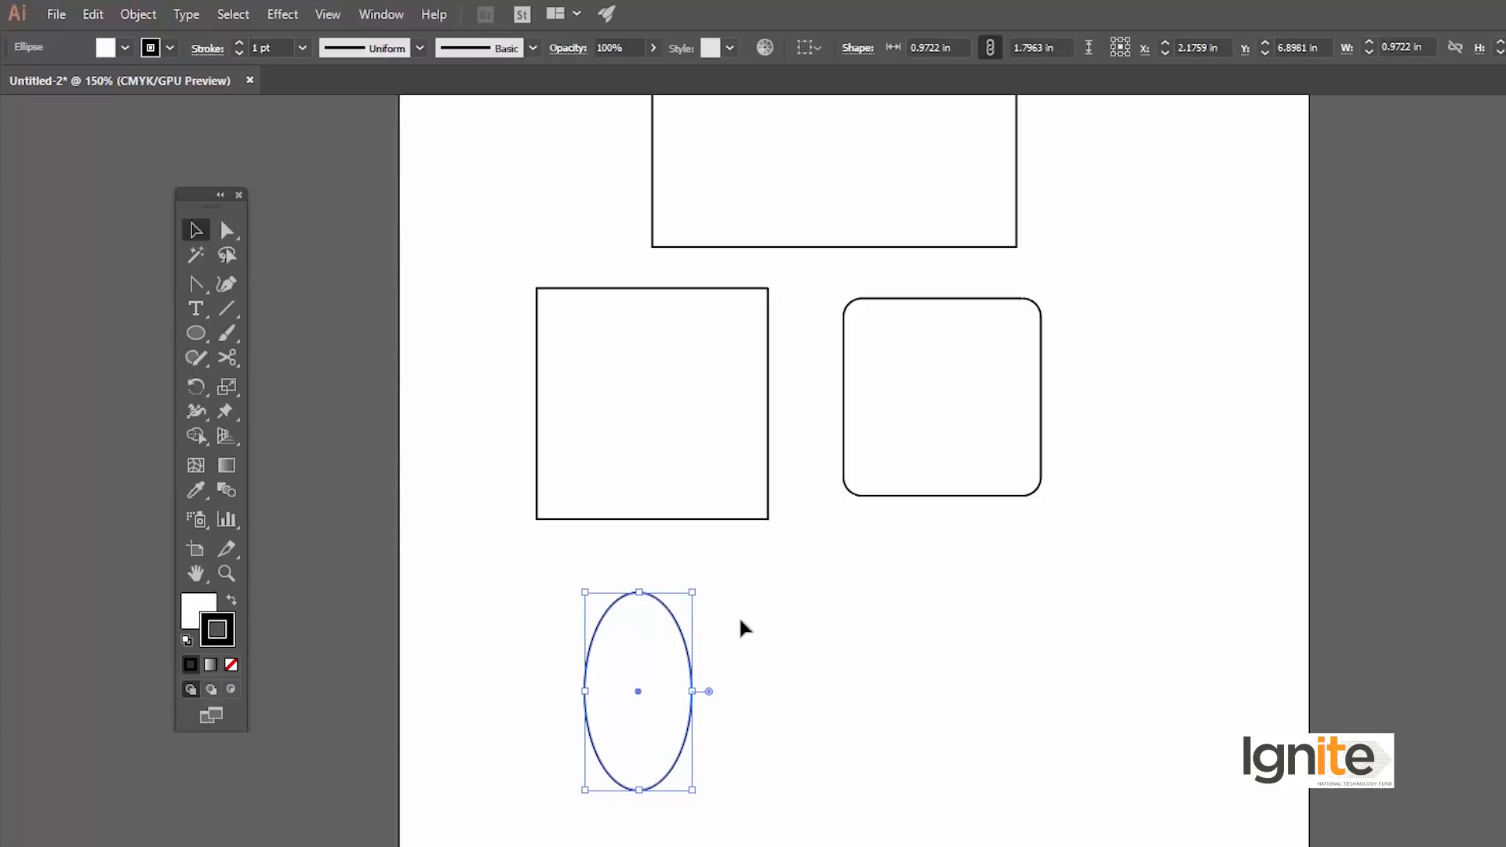
# Try a second ellipse below the rounded square, then undo the ellipses.
pyautogui.click(195, 339)
pyautogui.moveTo(782, 580); pyautogui.dragTo(1028, 653)
pyautogui.press('v')
pyautogui.hotkey('ctrl', 'z')
pyautogui.hotkey('ctrl', 'z')
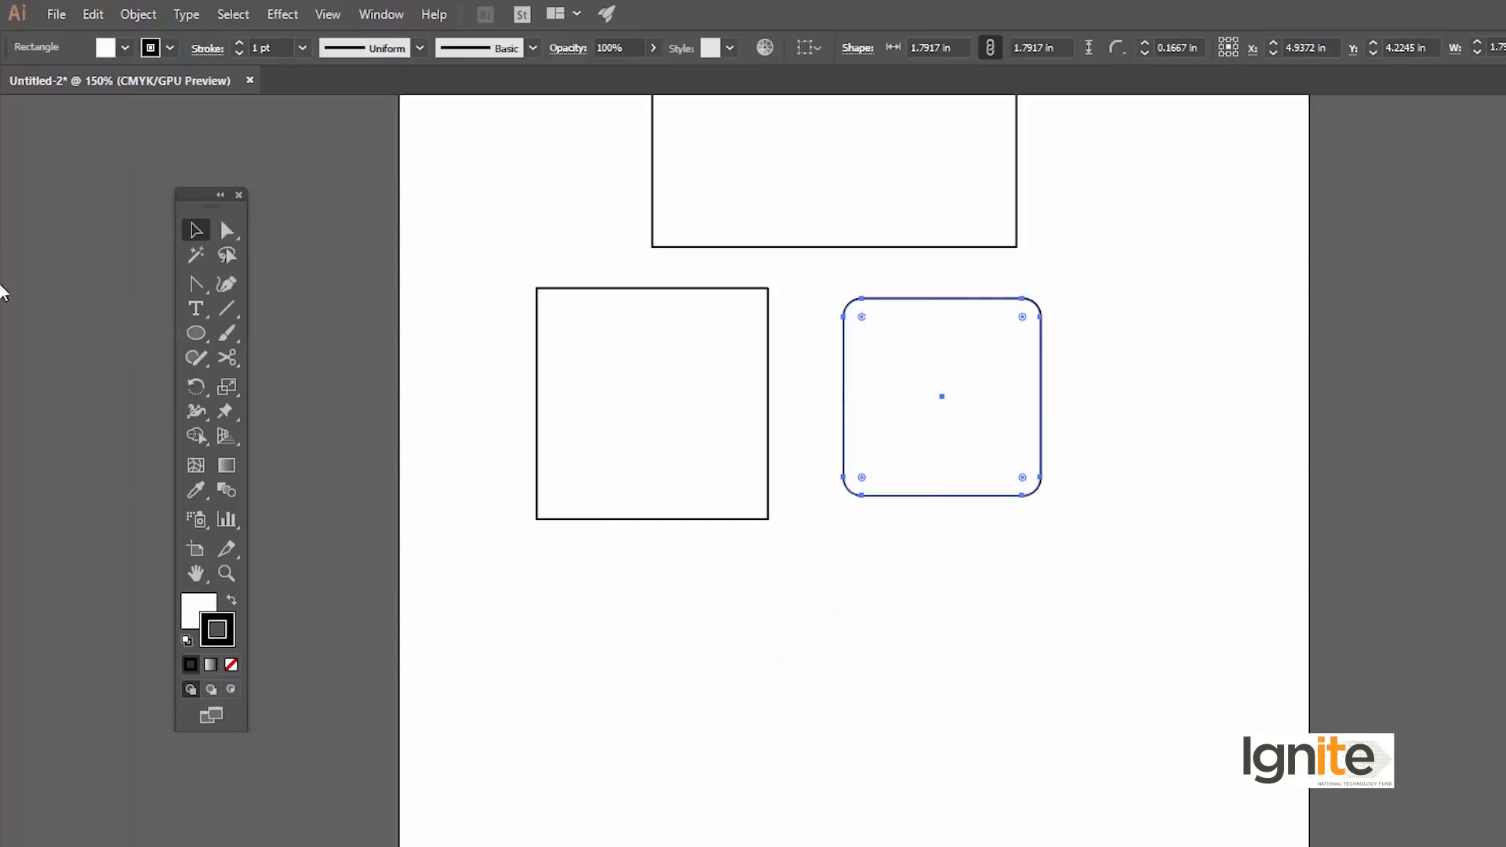
# Draw a circle about 1.60 in across with the Ellipse tool and move it up and left, just below the square.
pyautogui.click(196, 337)
pyautogui.moveTo(204, 347); pyautogui.dragTo(269, 380)
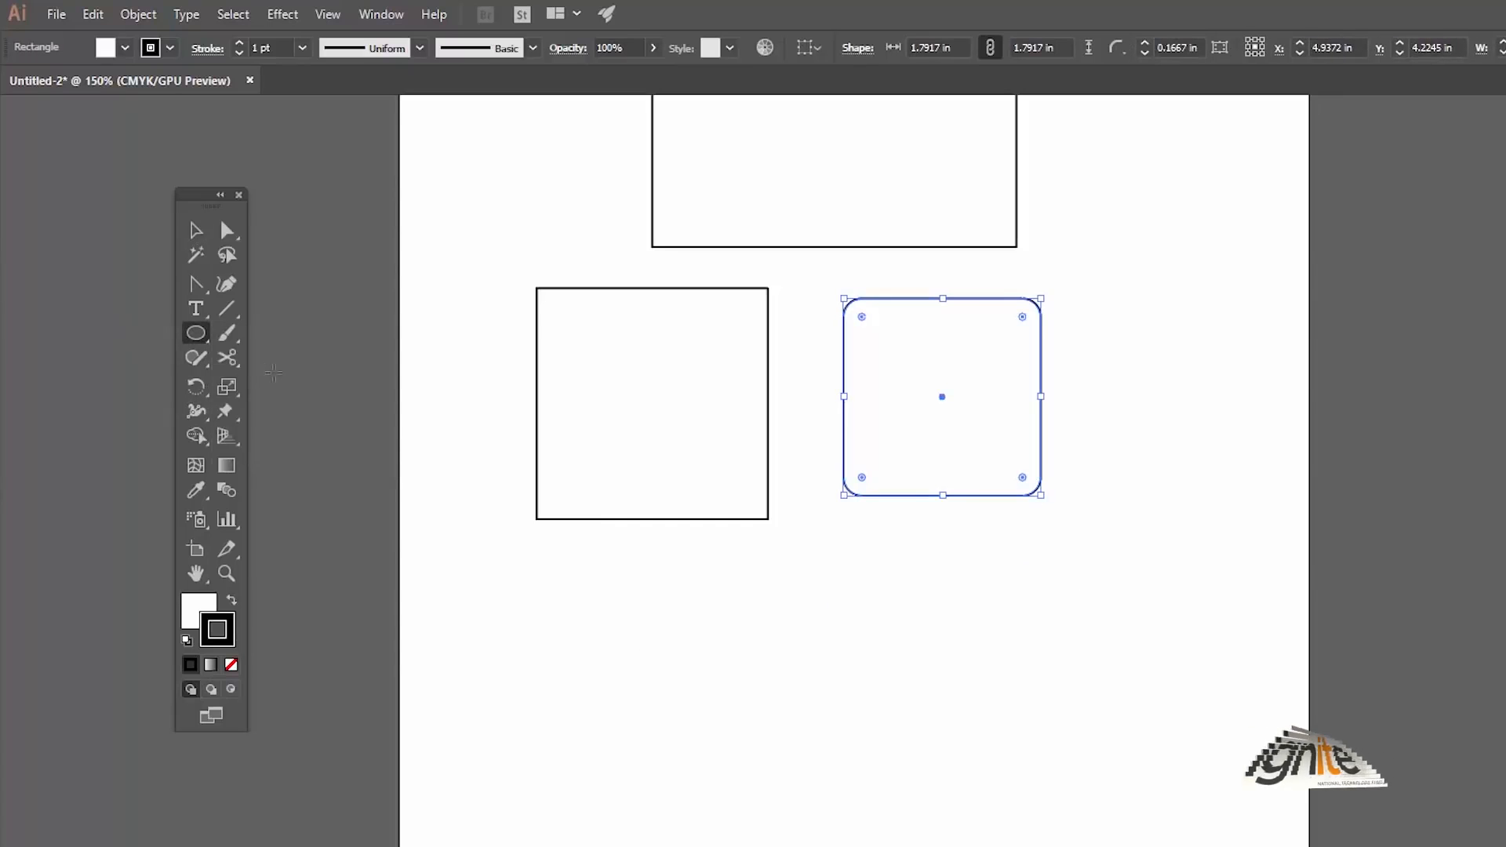
pyautogui.moveTo(577, 620); pyautogui.dragTo(754, 762)
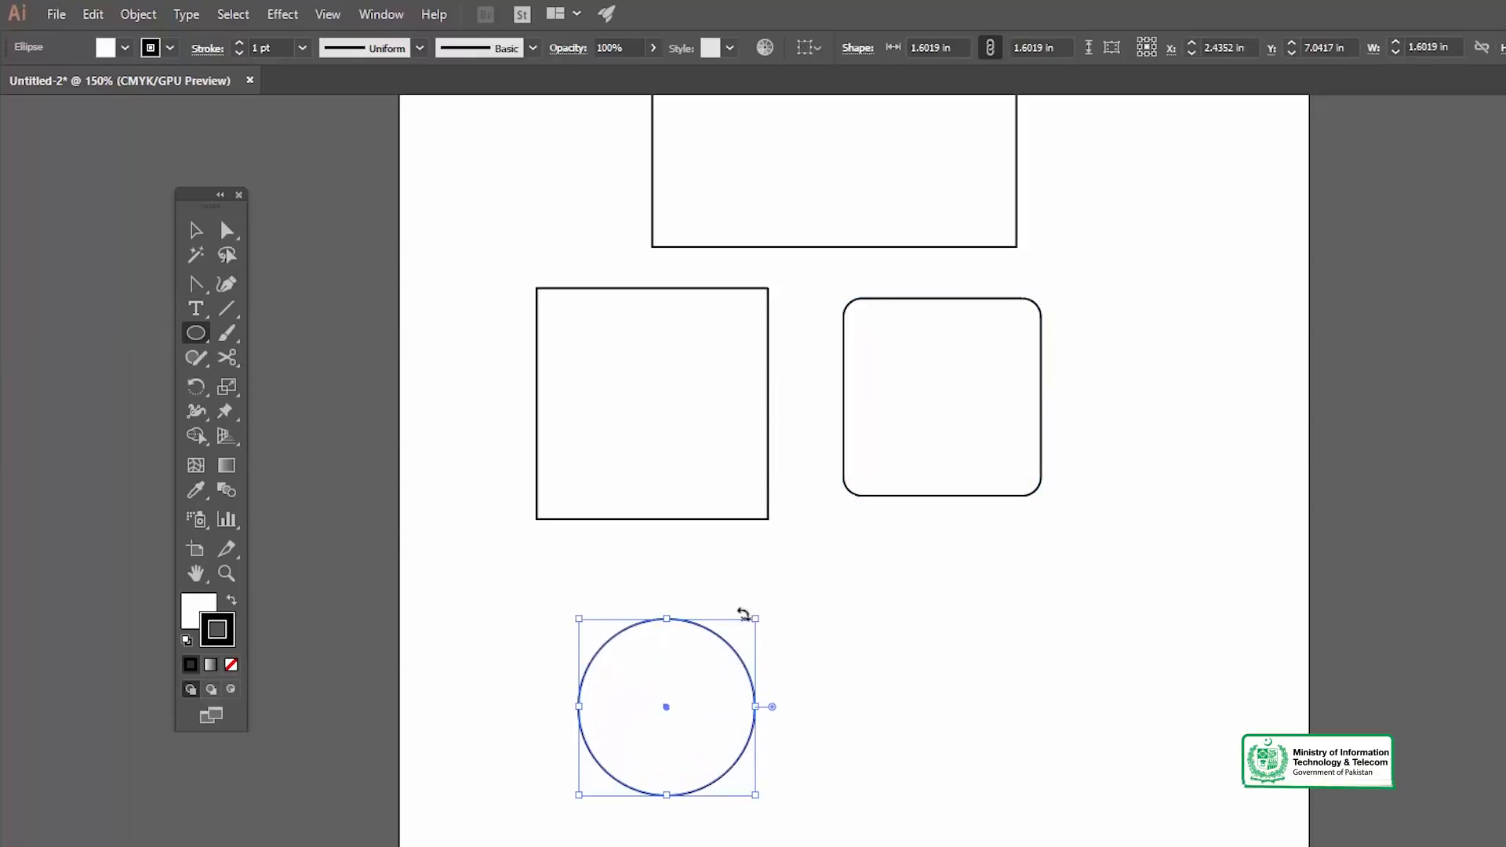
pyautogui.press('v')
pyautogui.moveTo(681, 622); pyautogui.dragTo(646, 573)
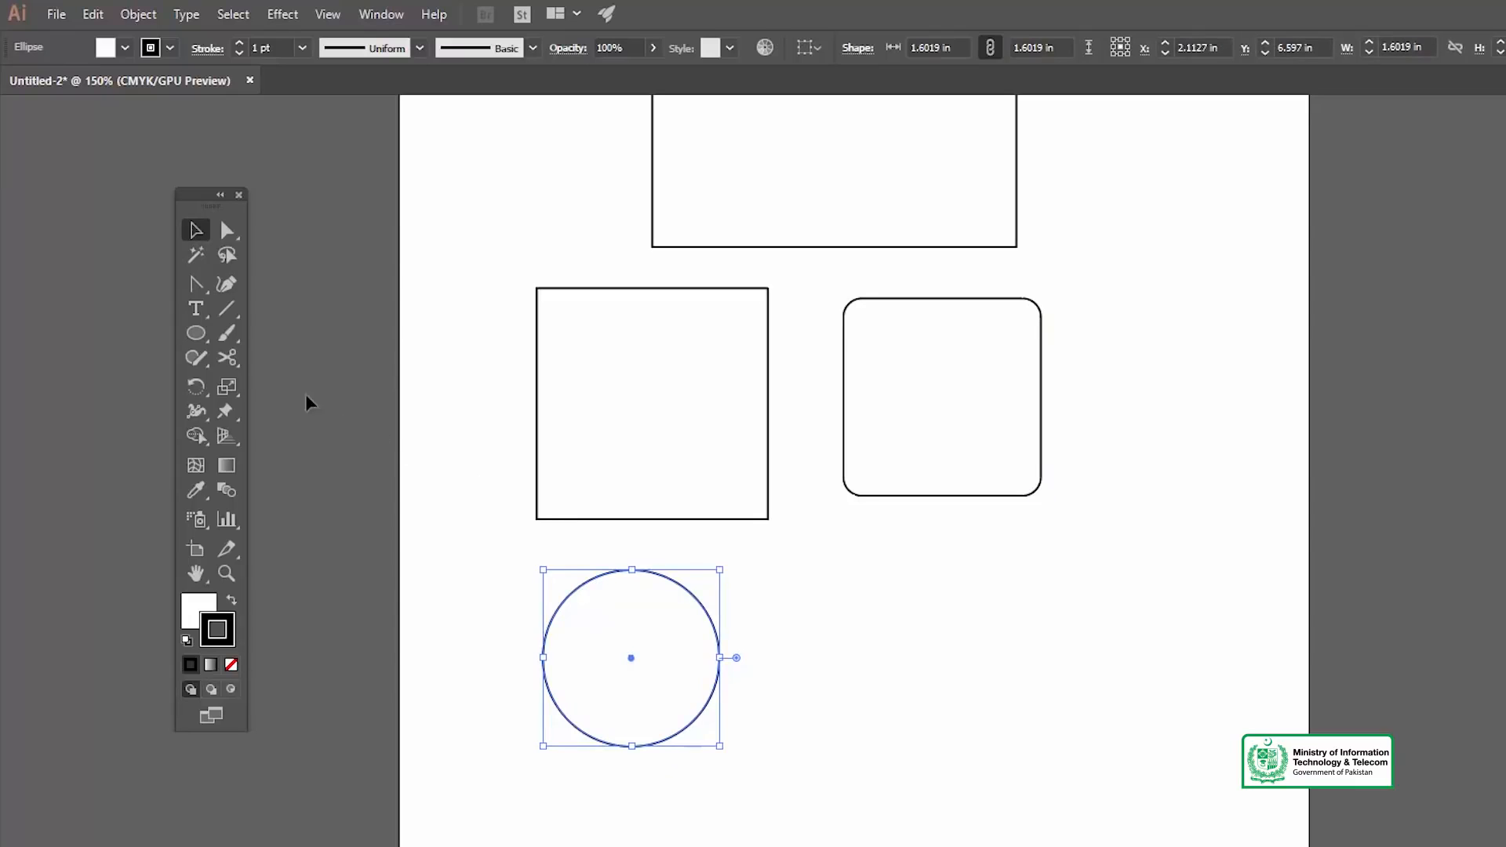
# Draw a hexagon with the Polygon tool to the right of the circle.
pyautogui.click(196, 335)
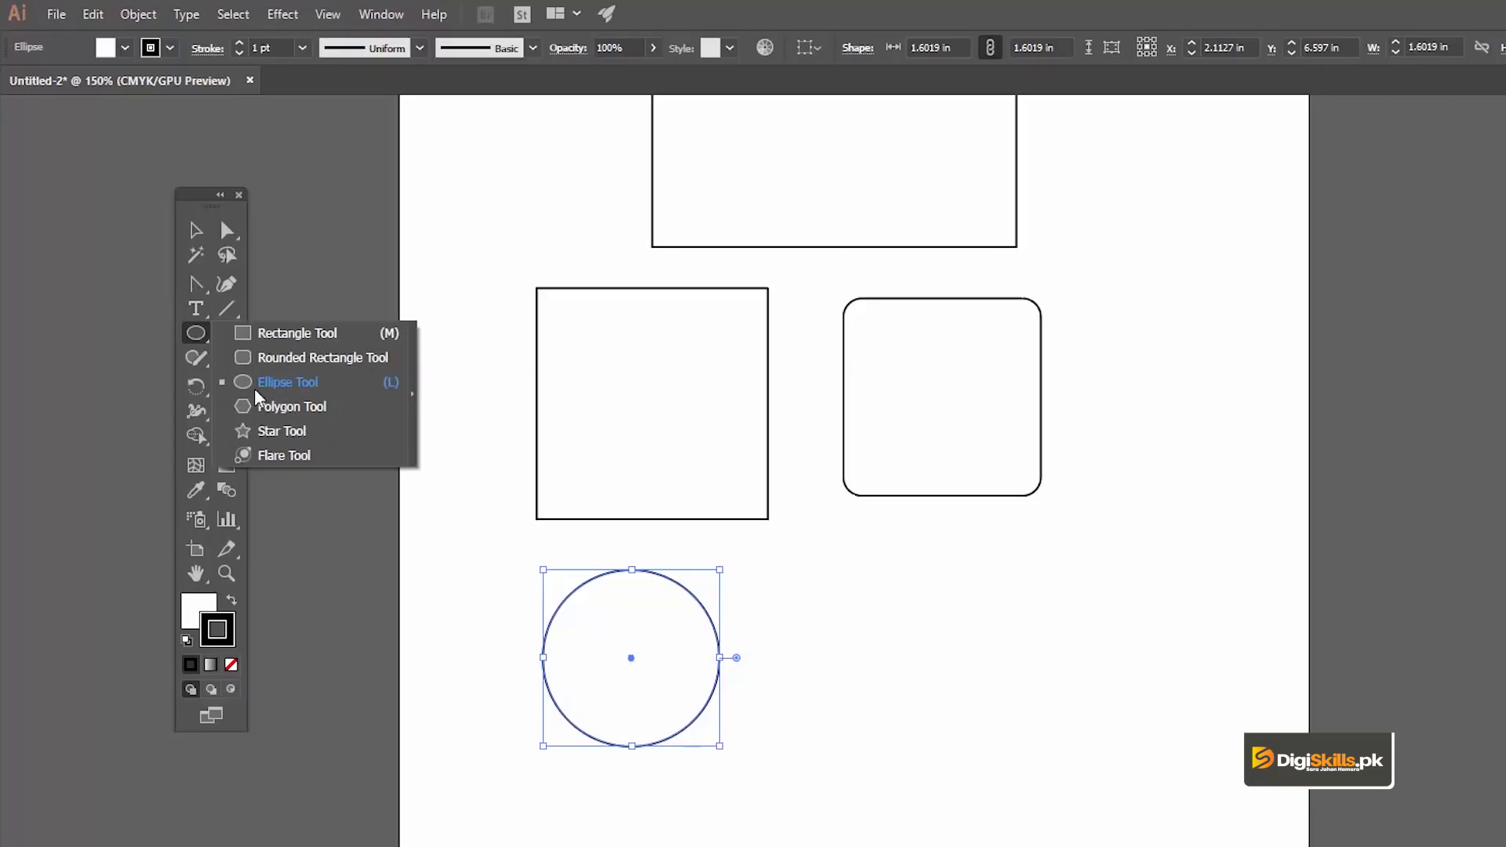
pyautogui.click(267, 402)
pyautogui.moveTo(973, 504); pyautogui.dragTo(1073, 525)
# Move the hexagon down and right until it sits centred below the rounded square, and deselect it.
pyautogui.press('c')
pyautogui.press('z')
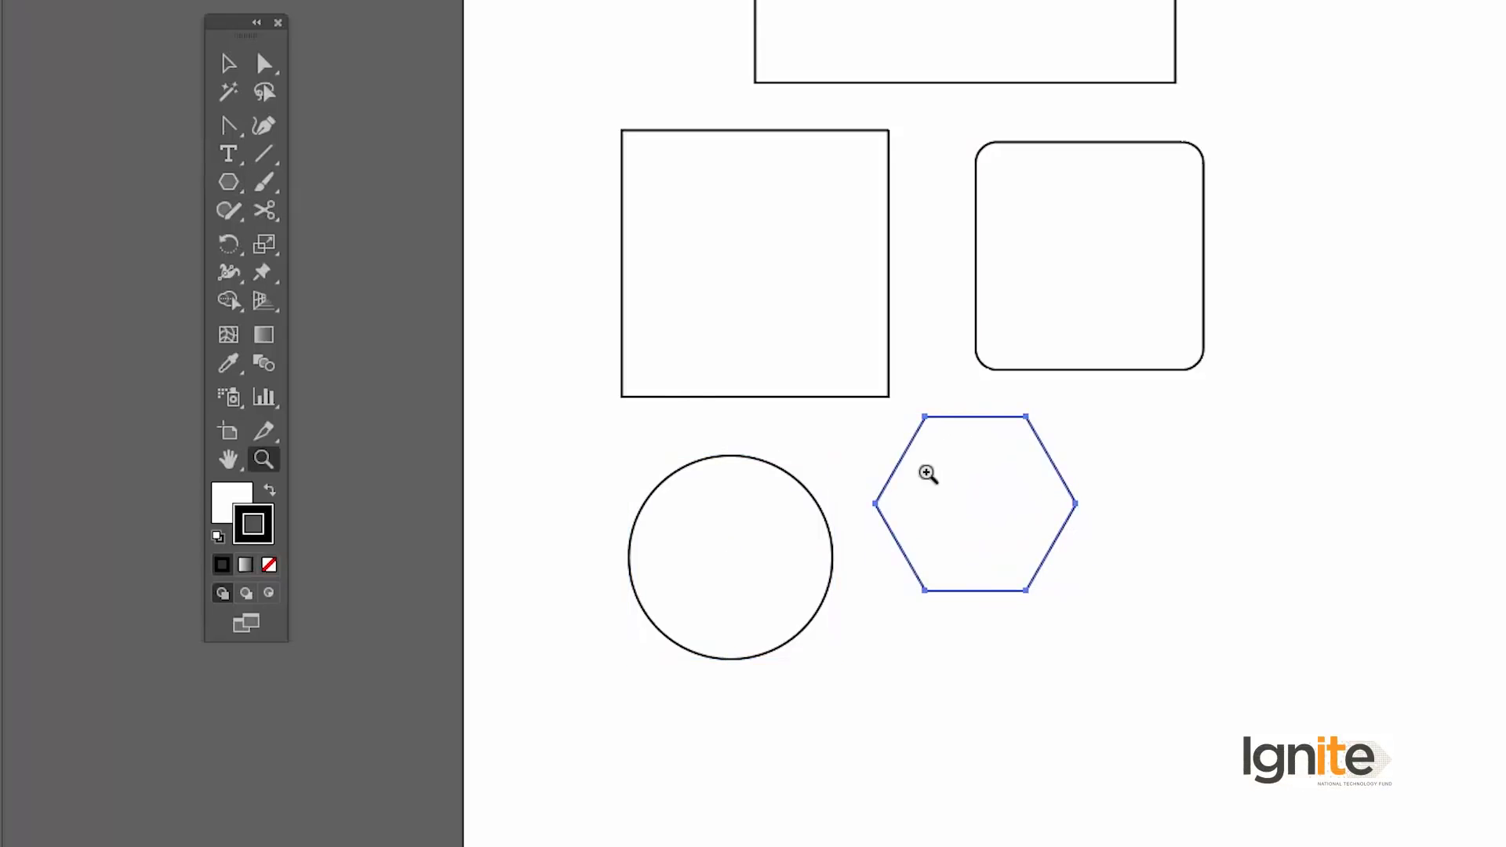
pyautogui.click(926, 503)
pyautogui.press('v')
pyautogui.moveTo(989, 359); pyautogui.dragTo(1072, 424)
pyautogui.click(1008, 390)
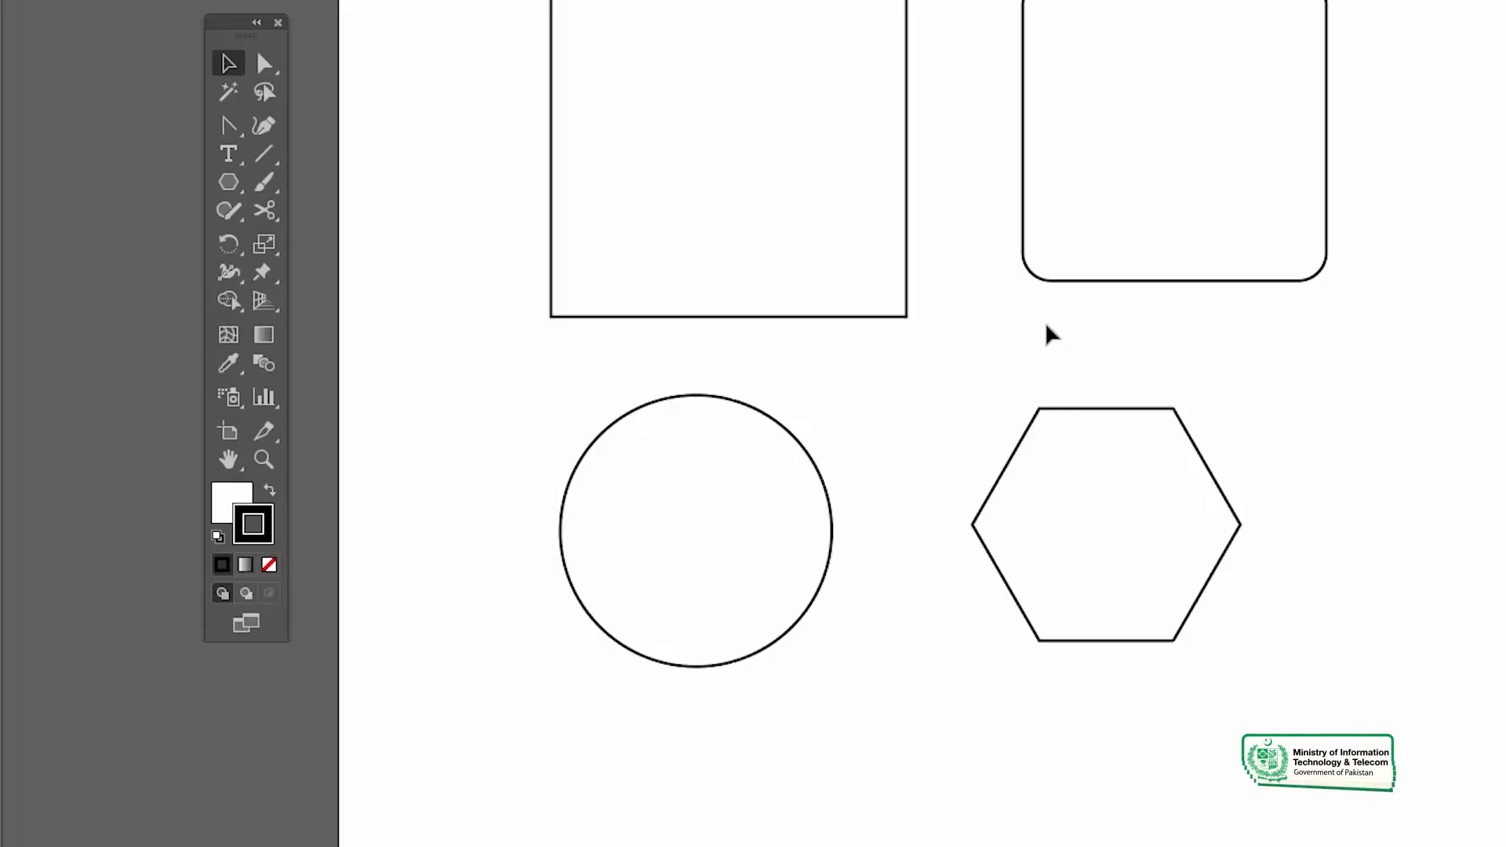
pyautogui.moveTo(1062, 410); pyautogui.dragTo(1113, 412)
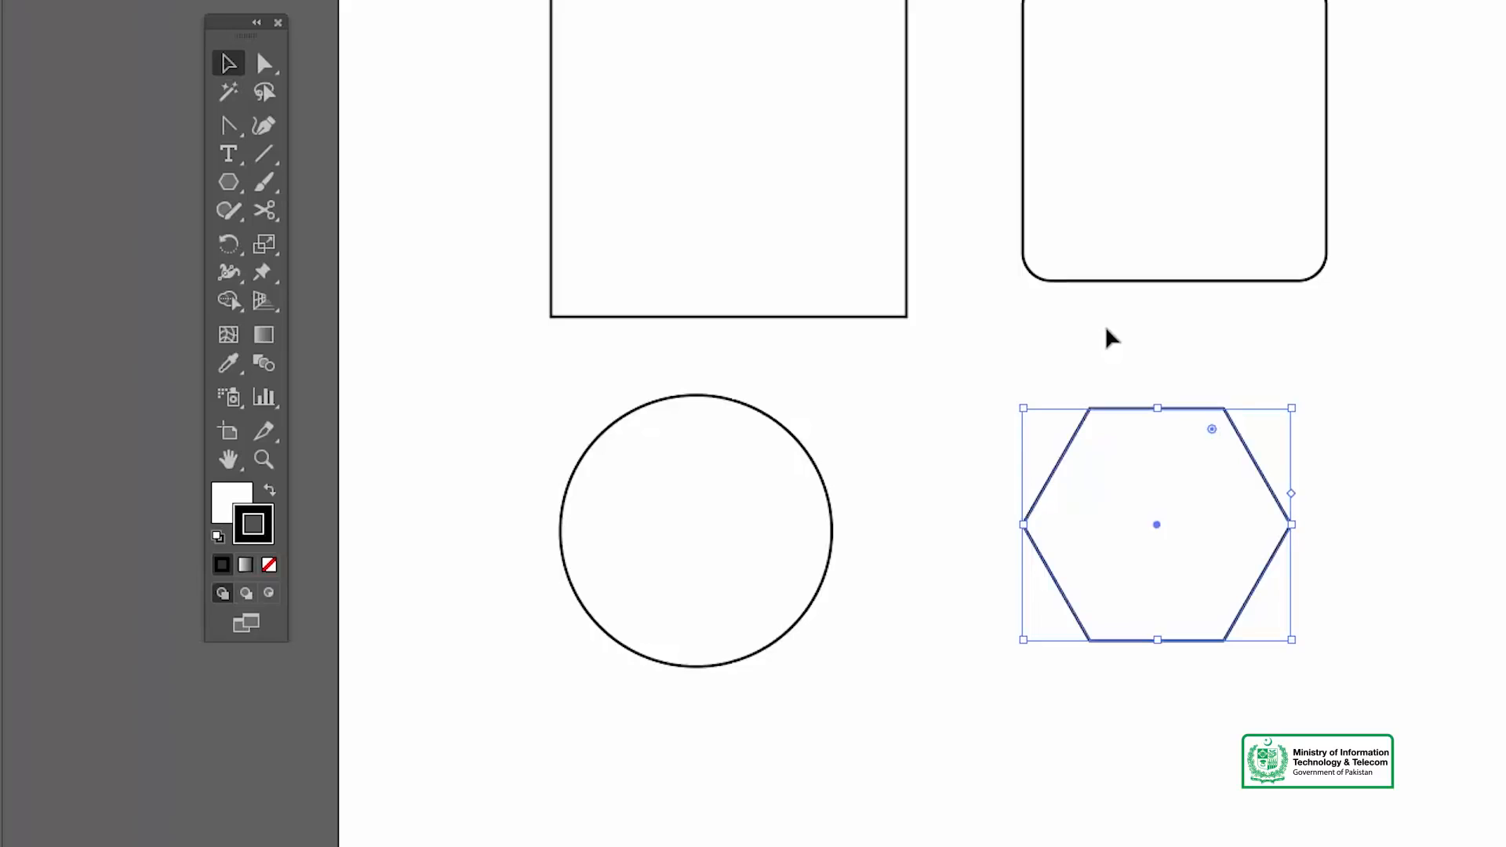
pyautogui.click(1117, 345)
pyautogui.click(1123, 409)
pyautogui.click(1063, 380)
# Draw a five-pointed star below the circle with the Star tool.
pyautogui.click(229, 182)
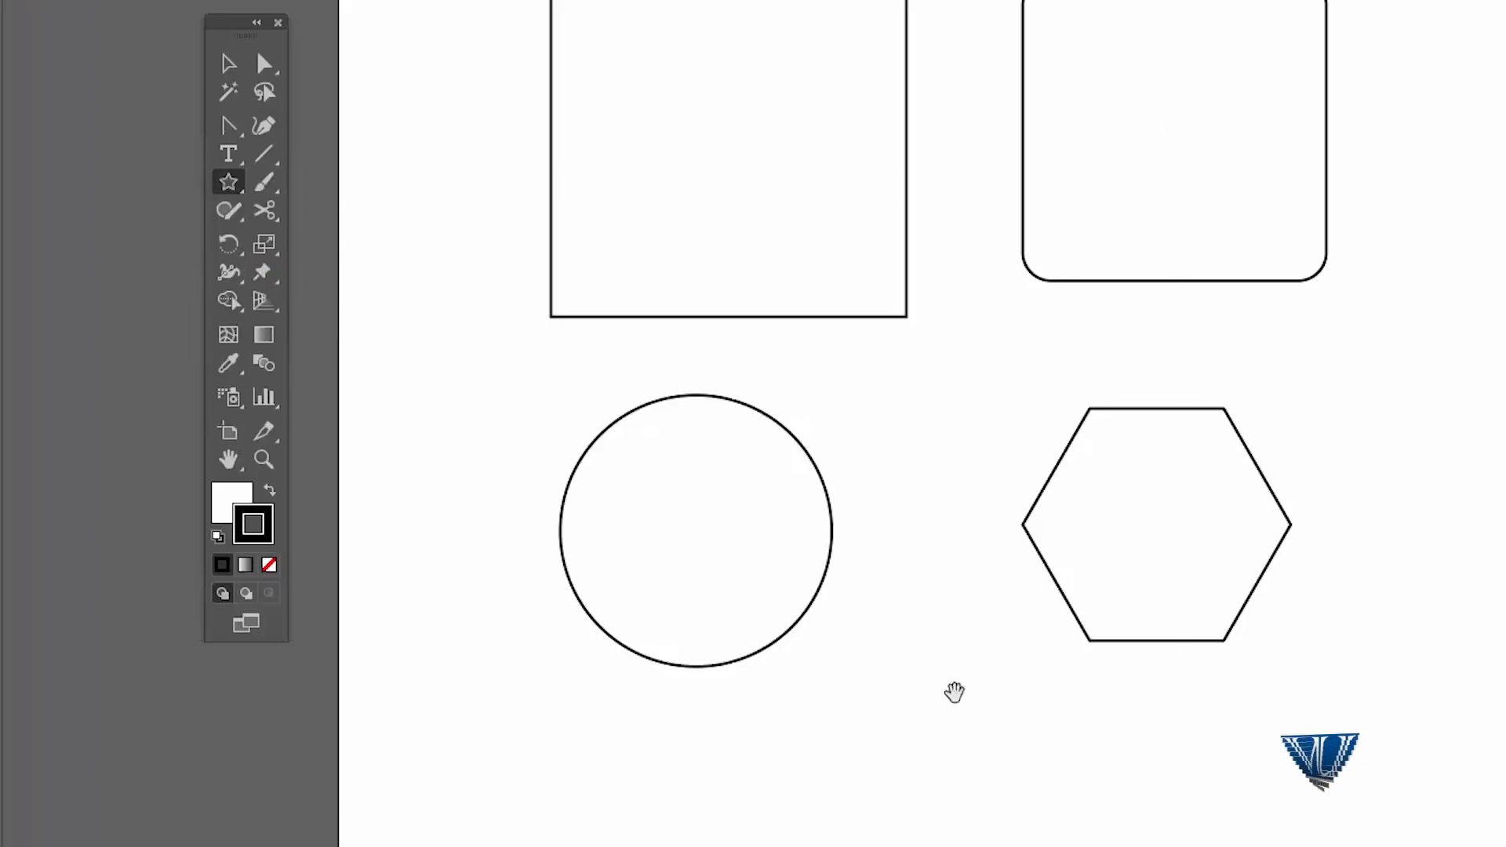
pyautogui.moveTo(955, 693); pyautogui.dragTo(985, 531)
pyautogui.moveTo(803, 672)
pyautogui.mouseDown()
pyautogui.moveTo(795, 547)
pyautogui.moveTo(829, 659)
pyautogui.mouseUp()
pyautogui.press('v')
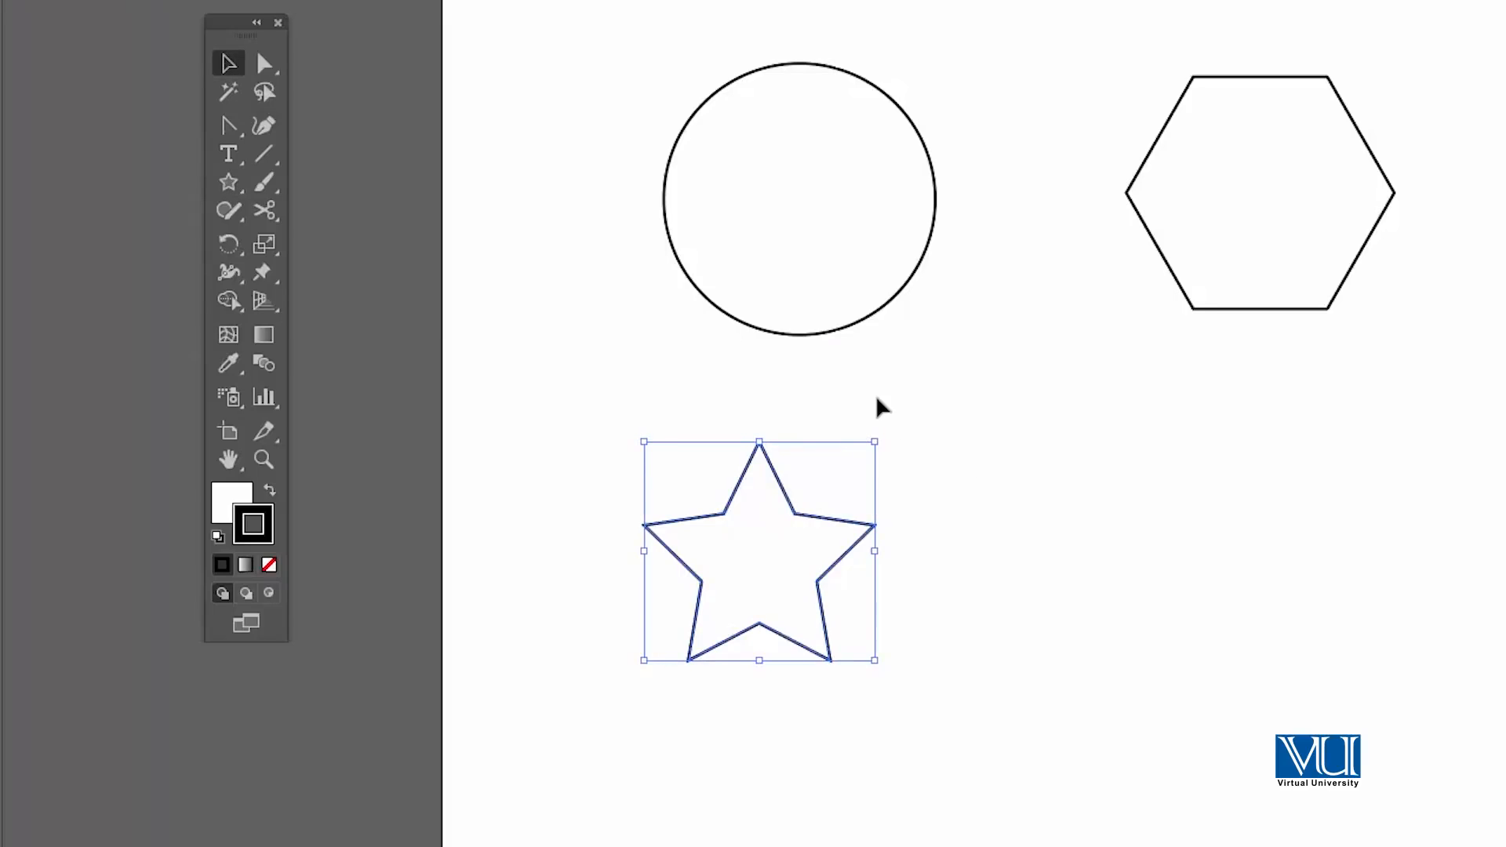
# Draw a flare with the Flare tool below the hexagon, beside the star, and delete it.
pyautogui.click(229, 181)
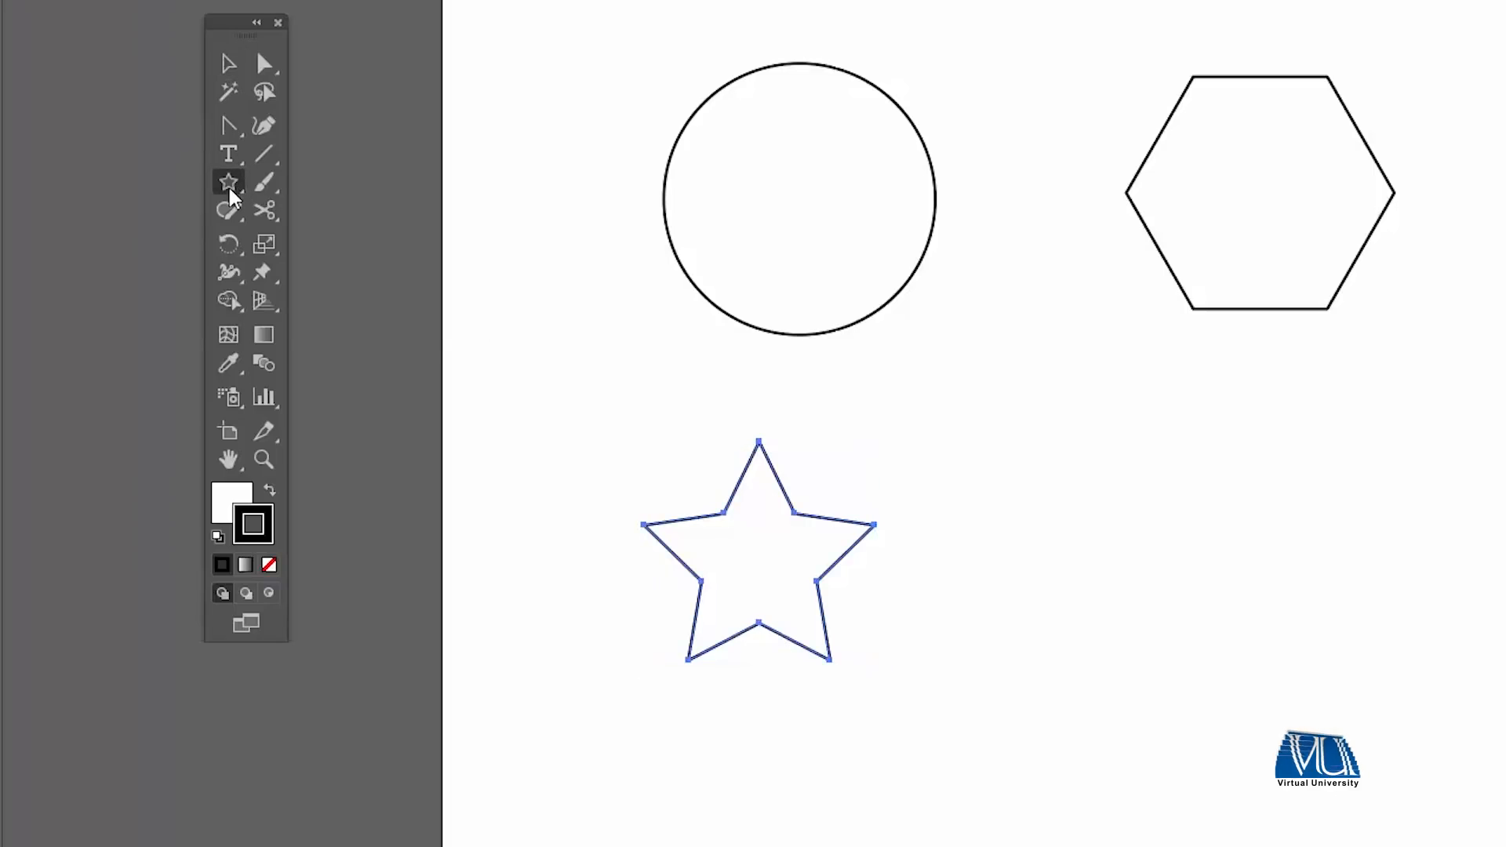
pyautogui.click(311, 323)
pyautogui.moveTo(1264, 565); pyautogui.dragTo(1290, 594)
pyautogui.press('v')
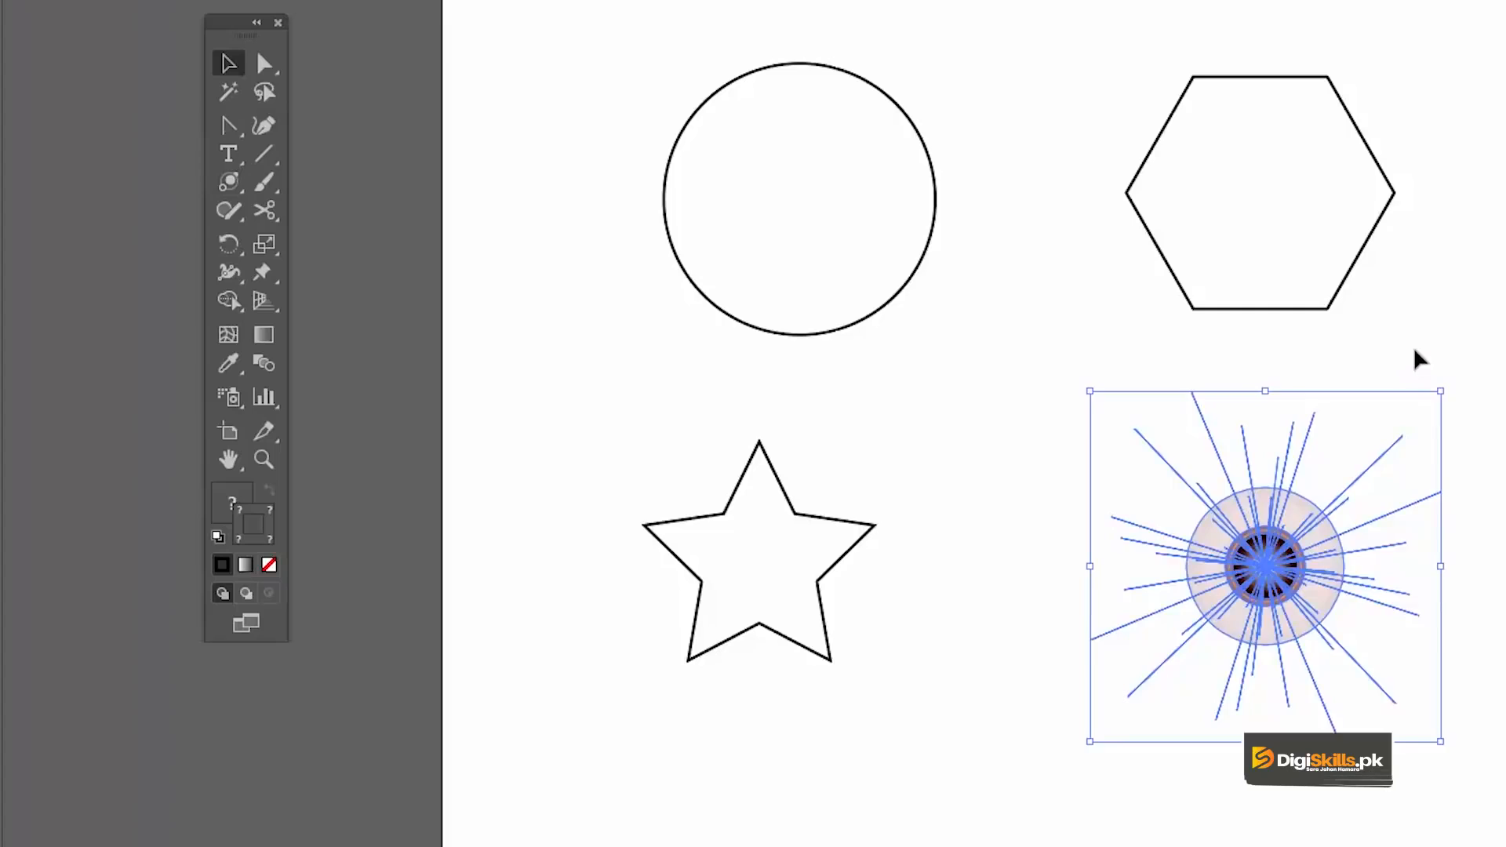
pyautogui.click(1415, 358)
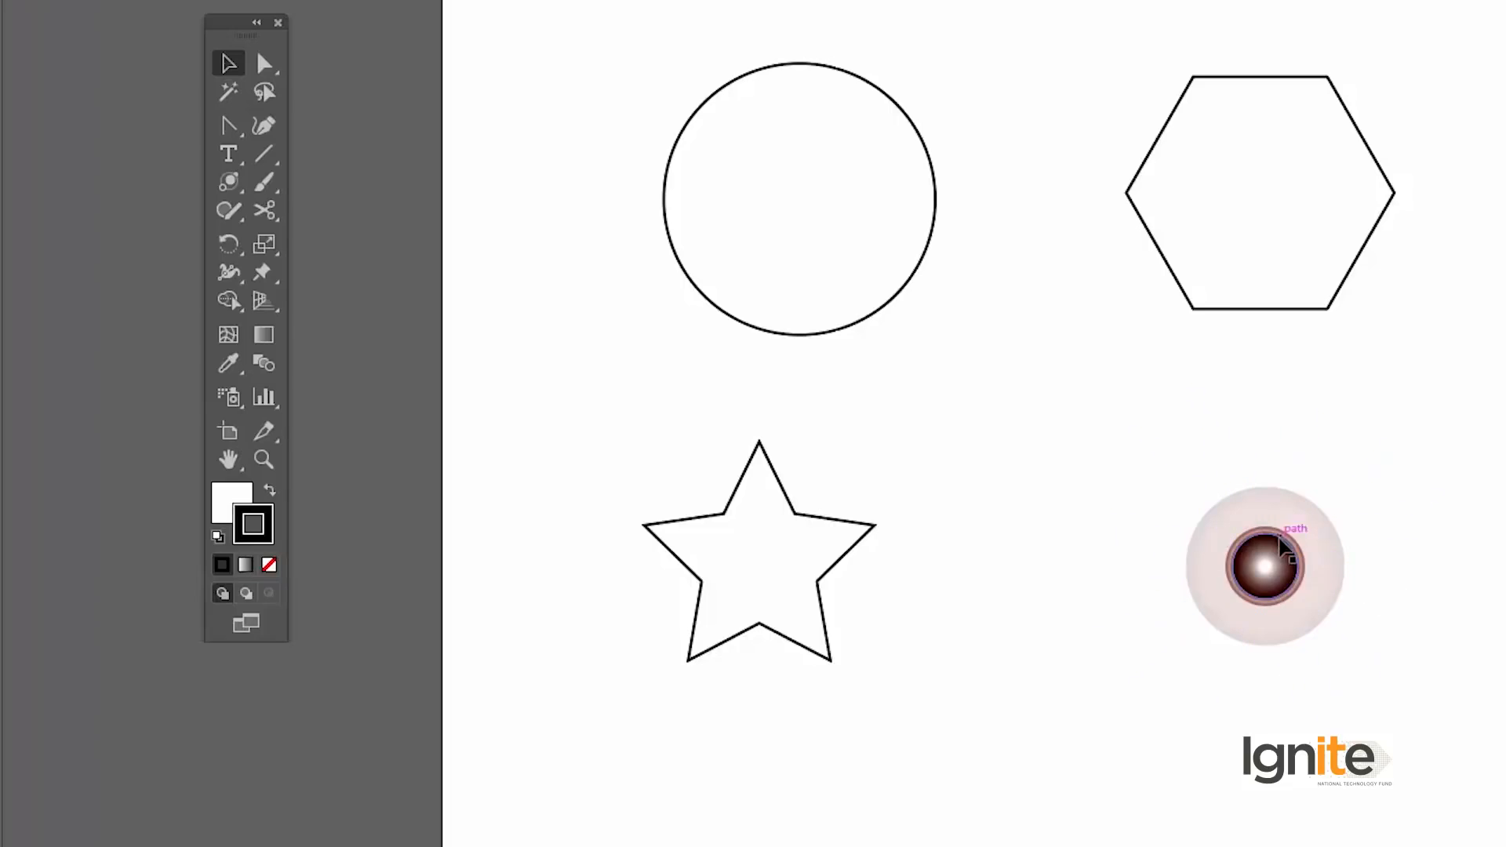
pyautogui.click(1263, 541)
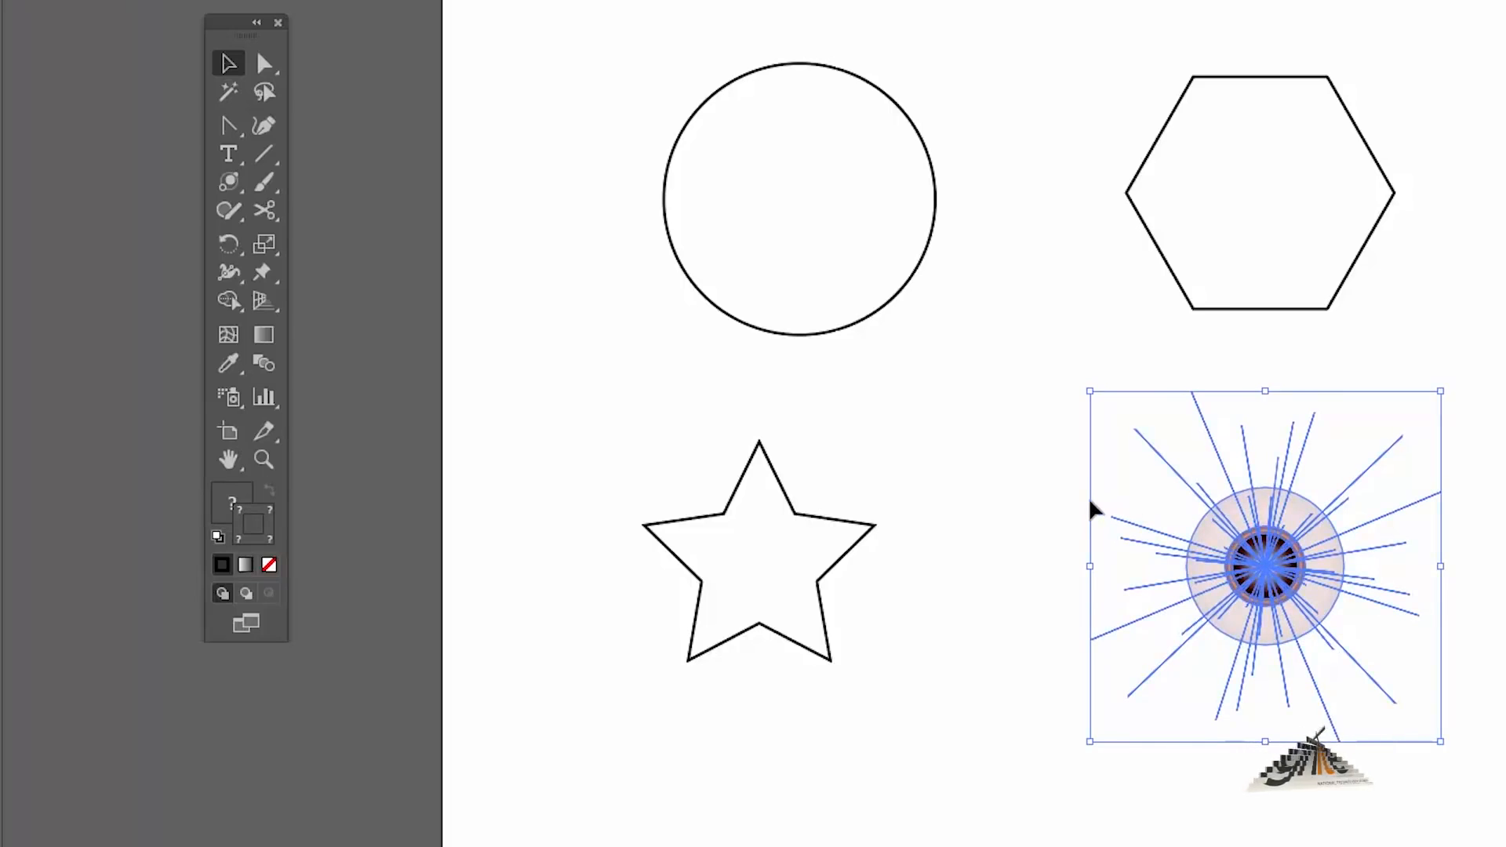
pyautogui.press('Delete')
# Isolate the square below the wide rectangle for editing.
pyautogui.scroll(10, 1076, 297)
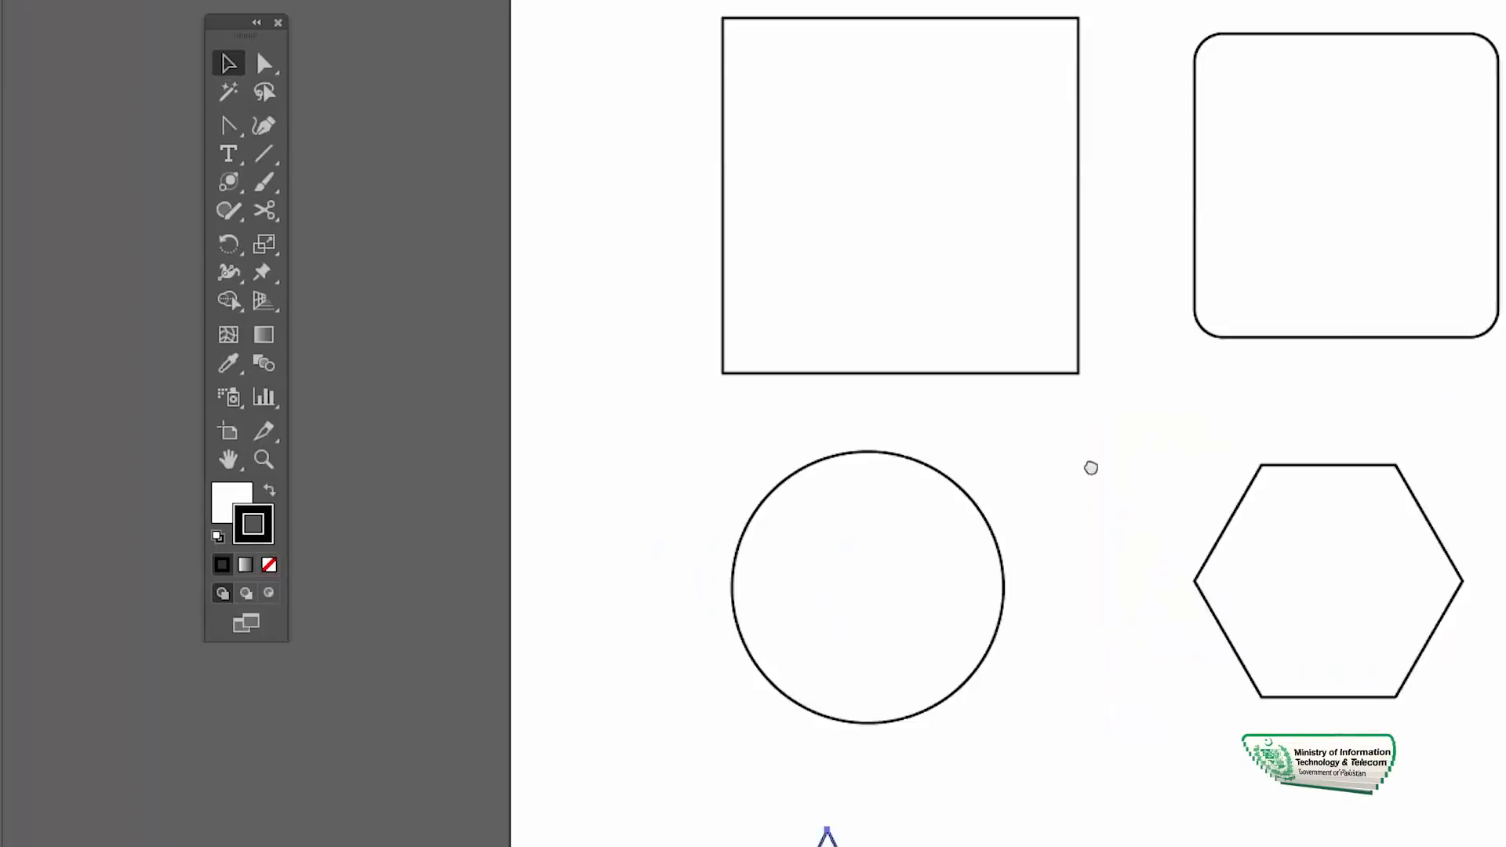
pyautogui.moveTo(1086, 392); pyautogui.dragTo(1125, 249)
pyautogui.press('z')
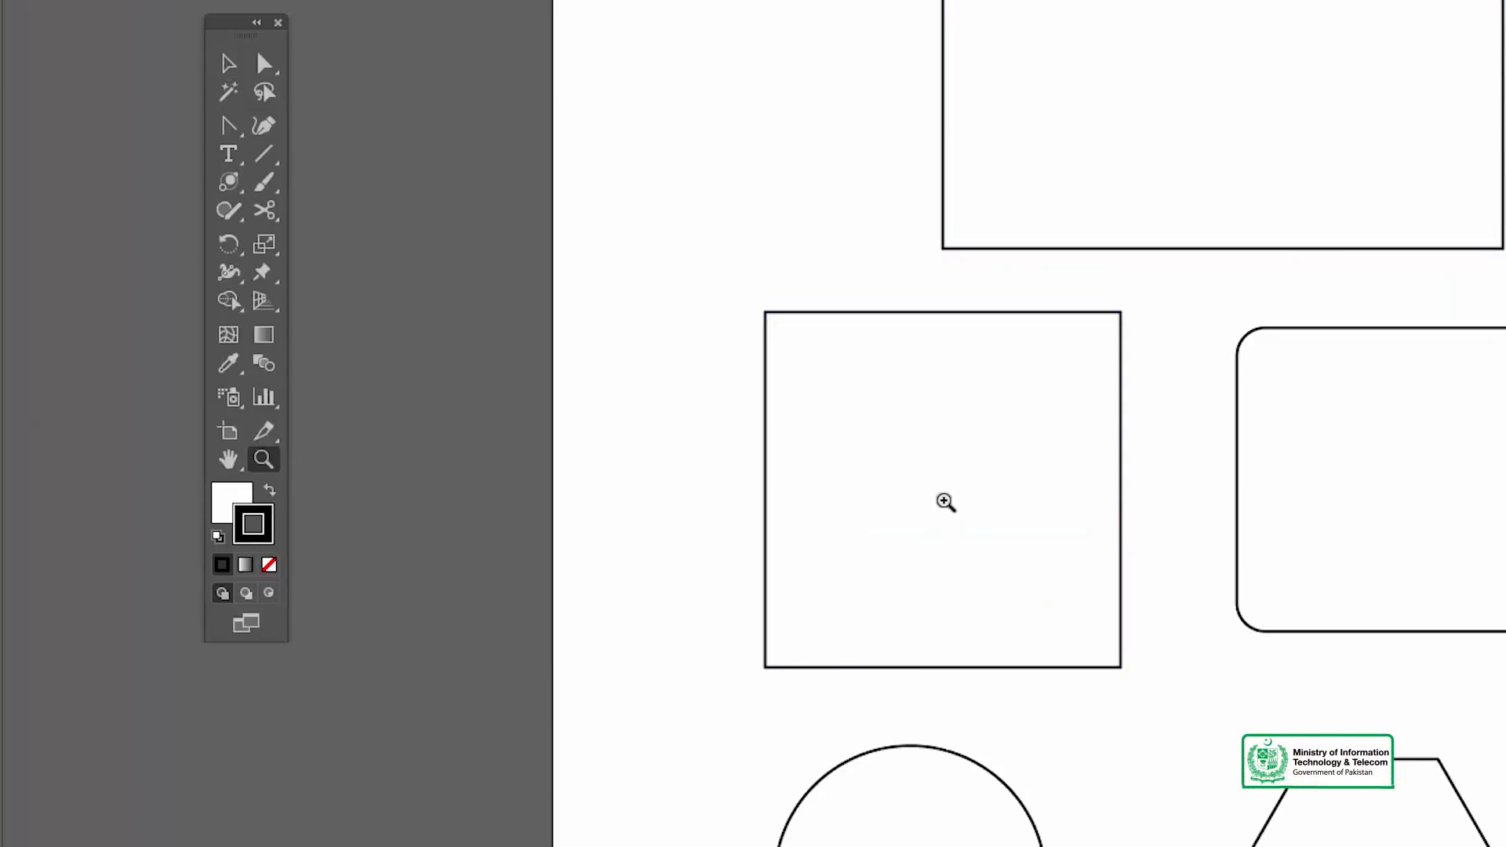
pyautogui.click(944, 502)
pyautogui.press('v')
pyautogui.moveTo(1008, 418)
pyautogui.mouseDown()
pyautogui.moveTo(1045, 427)
pyautogui.moveTo(991, 431)
pyautogui.mouseUp()
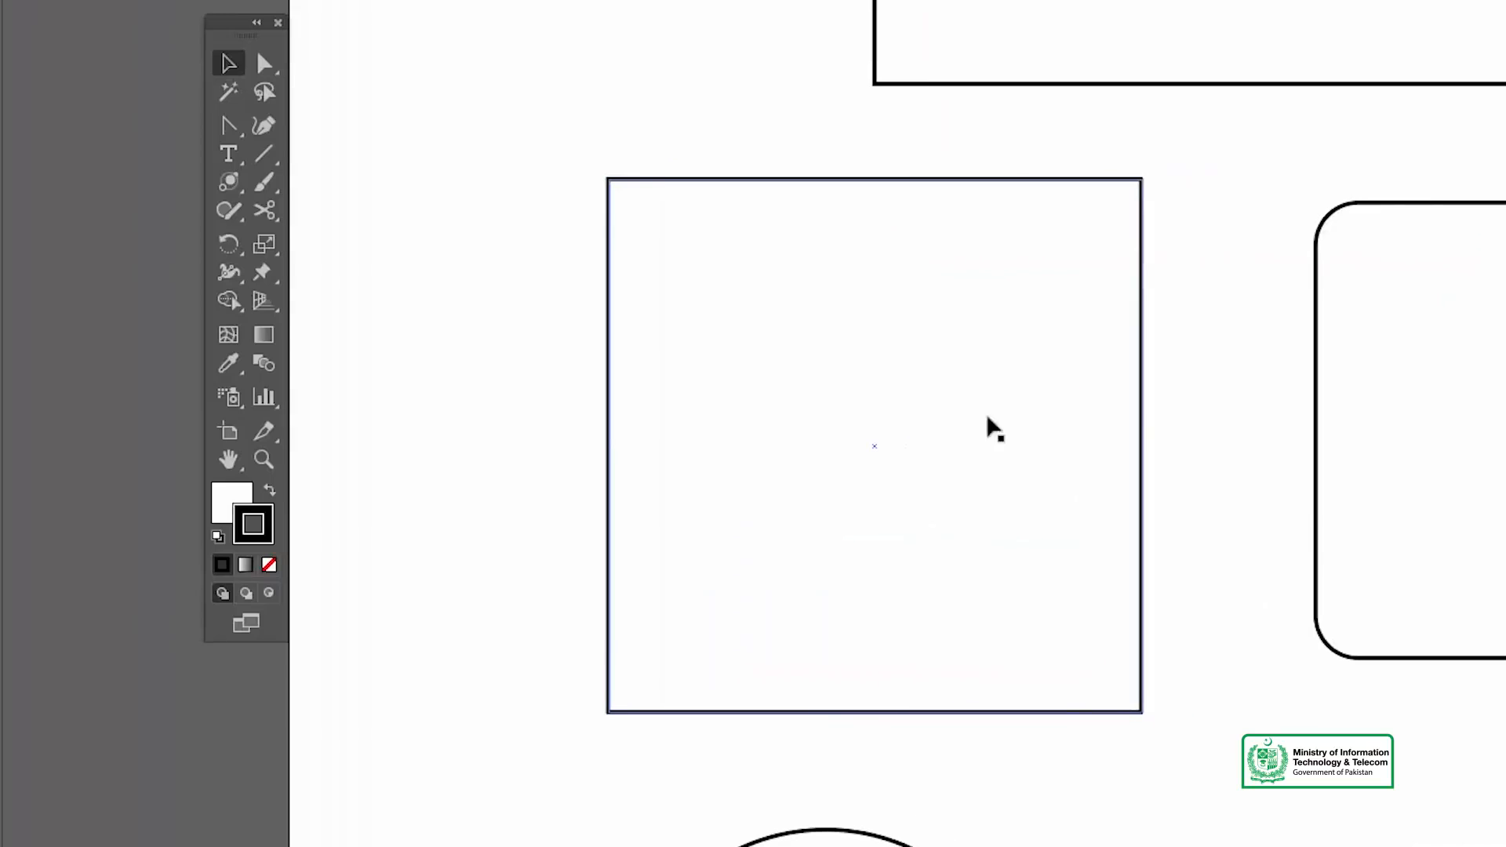
pyautogui.click(877, 186)
pyautogui.doubleClick(884, 319)
pyautogui.click(386, 69)
pyautogui.click(605, 252)
pyautogui.click(704, 166)
pyautogui.click(720, 243)
pyautogui.click(588, 120)
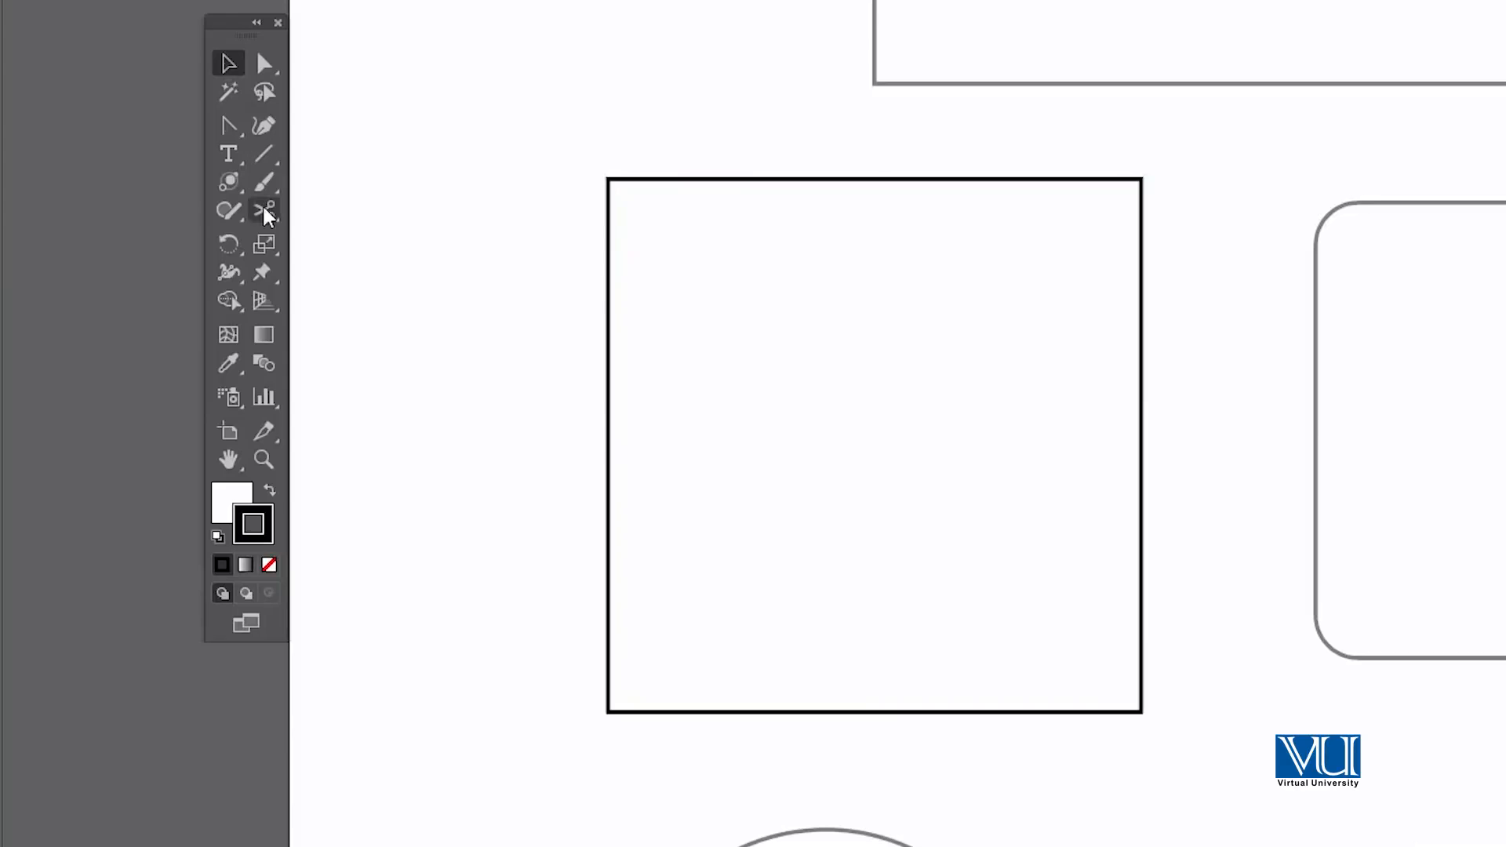
# Draw a rectangle about 1.12 × 1.01 in with the Rectangle tool in the empty area beside the star.
pyautogui.click(228, 181)
pyautogui.press('m')
pyautogui.press('space')
pyautogui.moveTo(1445, 846); pyautogui.dragTo(1270, 514)
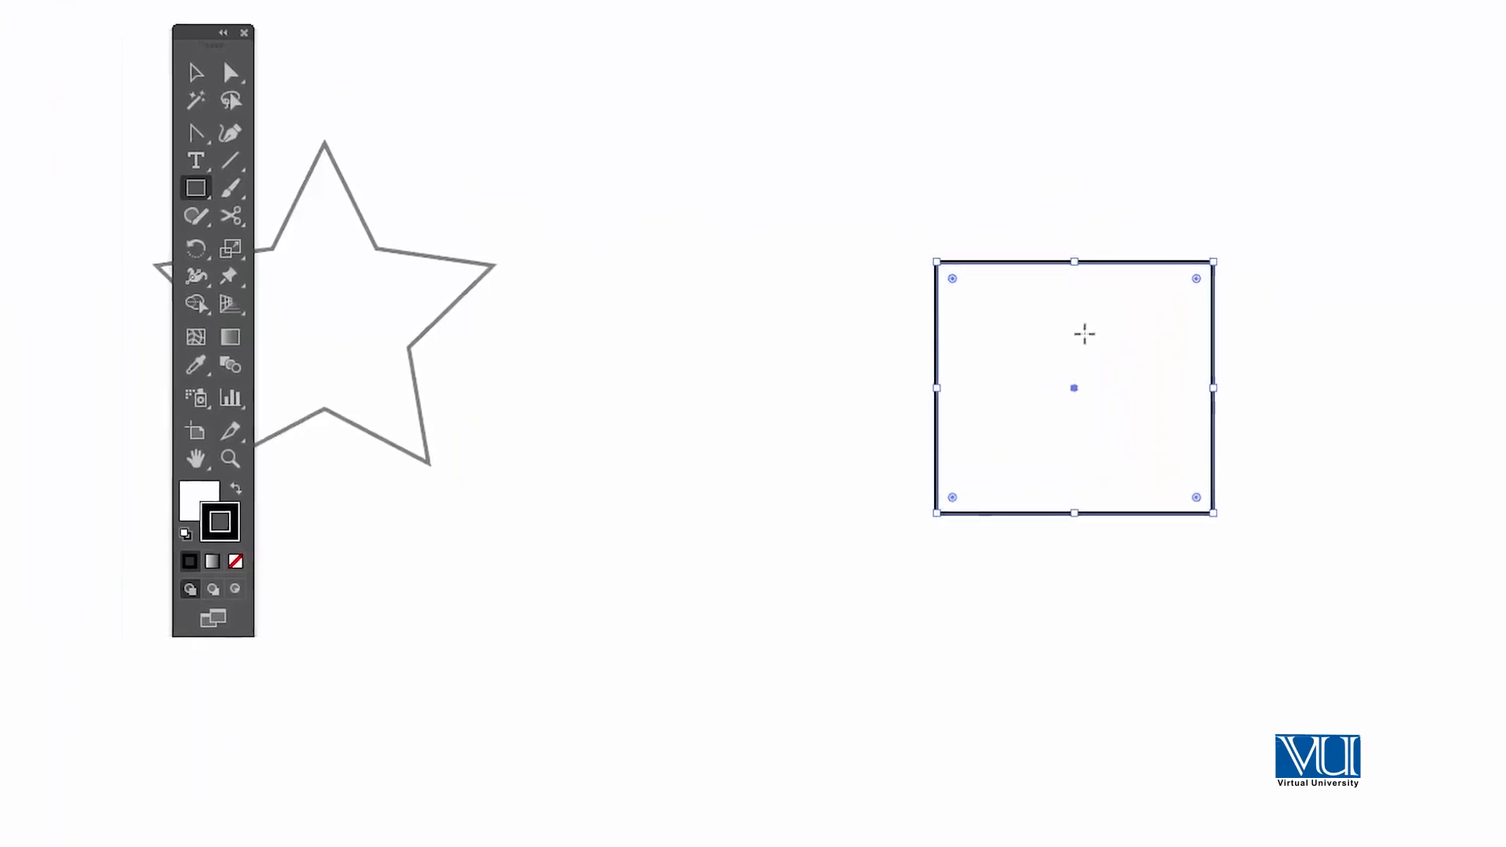
# Create a square by exact size with the Rectangle tool, setting width to 2 in and height to 2 in.
pyautogui.click(1084, 334)
pyautogui.moveTo(1088, 321); pyautogui.dragTo(1358, 205)
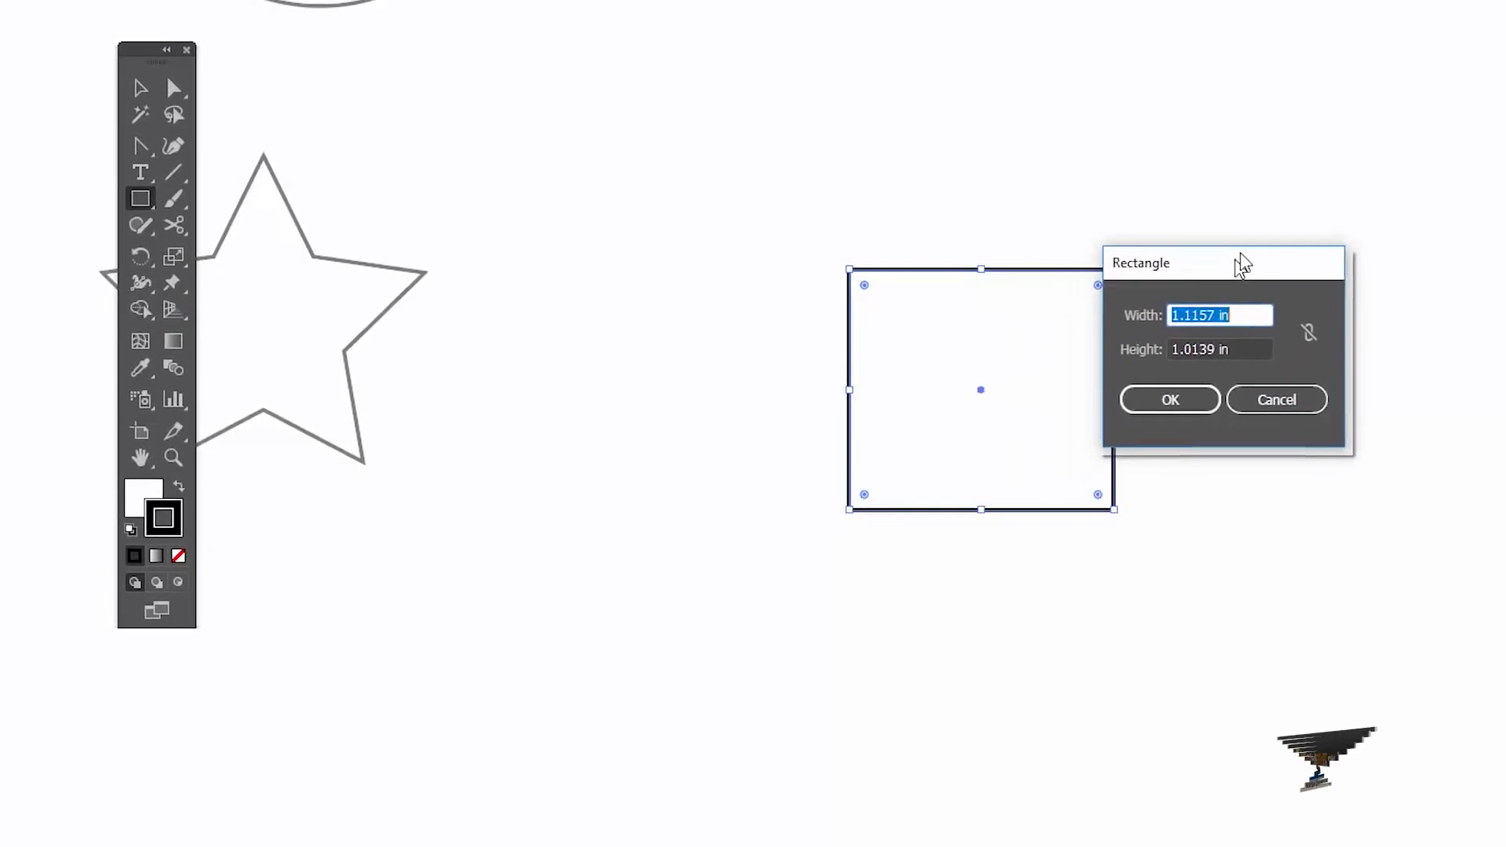
pyautogui.moveTo(1253, 215); pyautogui.dragTo(1267, 214)
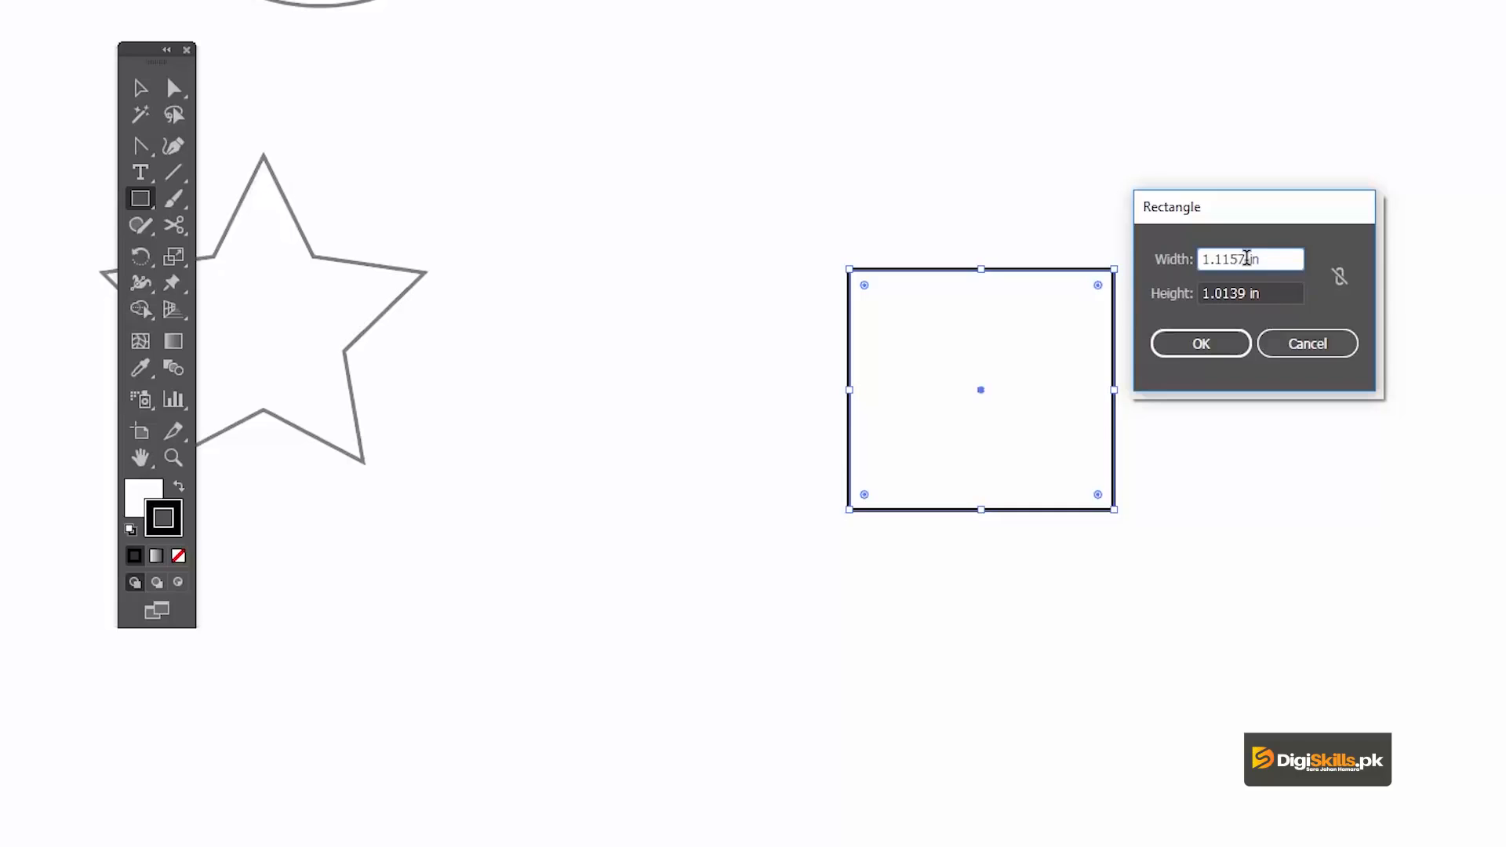
pyautogui.moveTo(1246, 258); pyautogui.dragTo(1189, 257)
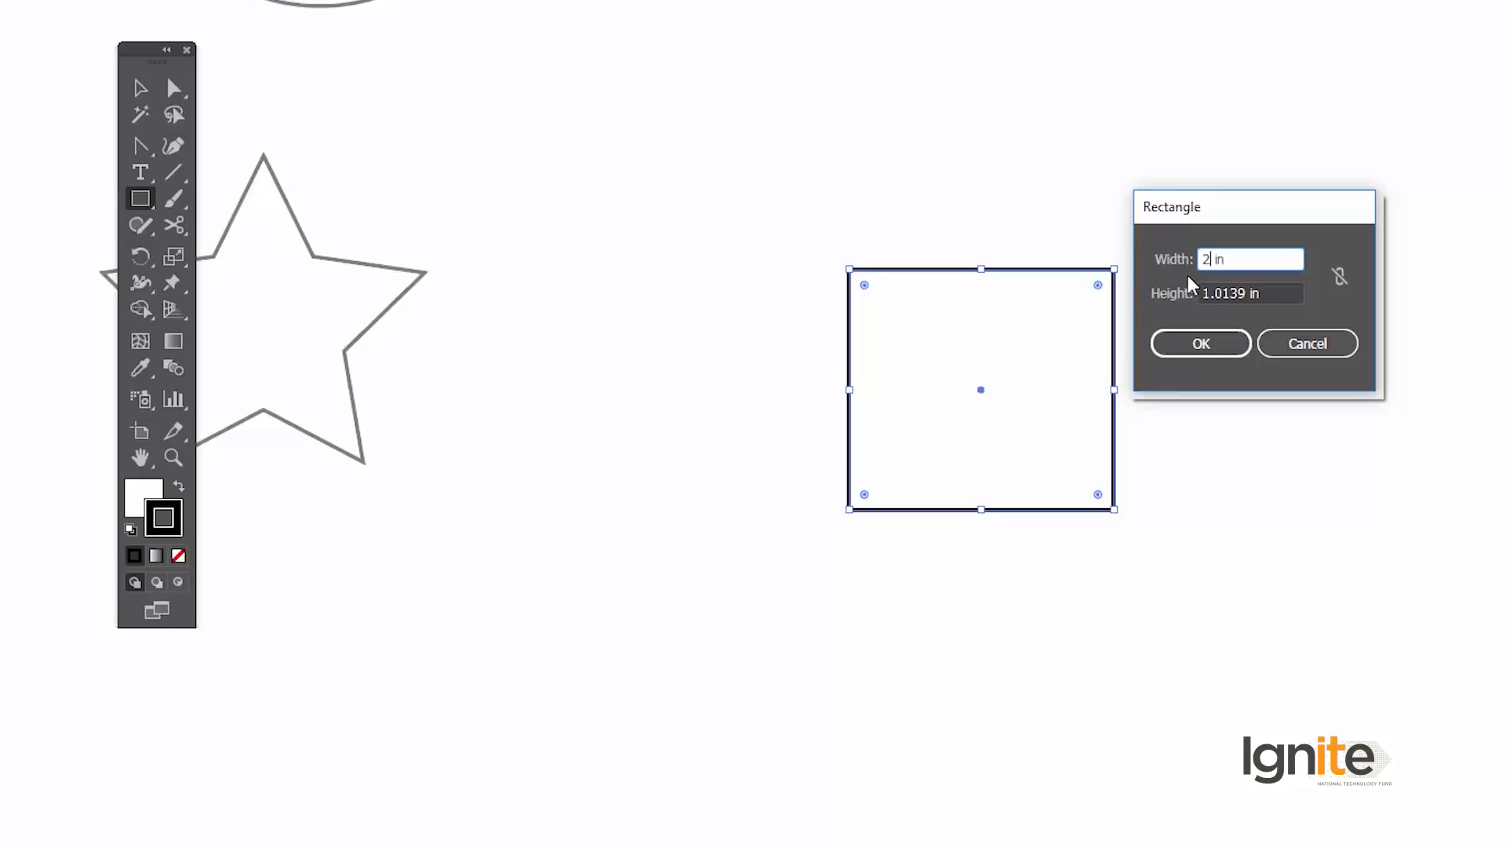
pyautogui.press('Tab')
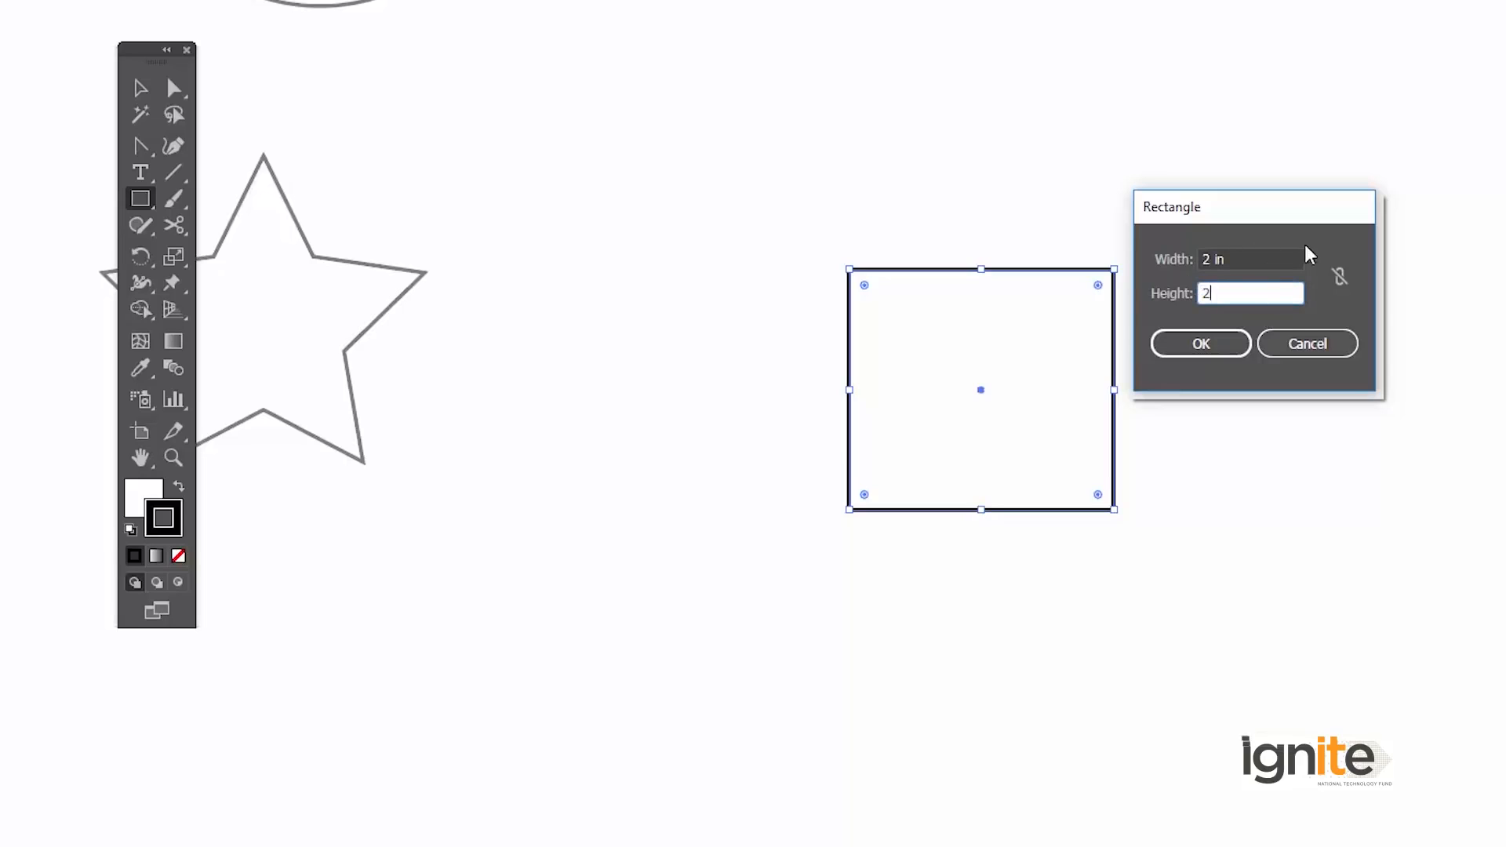
pyautogui.click(1200, 344)
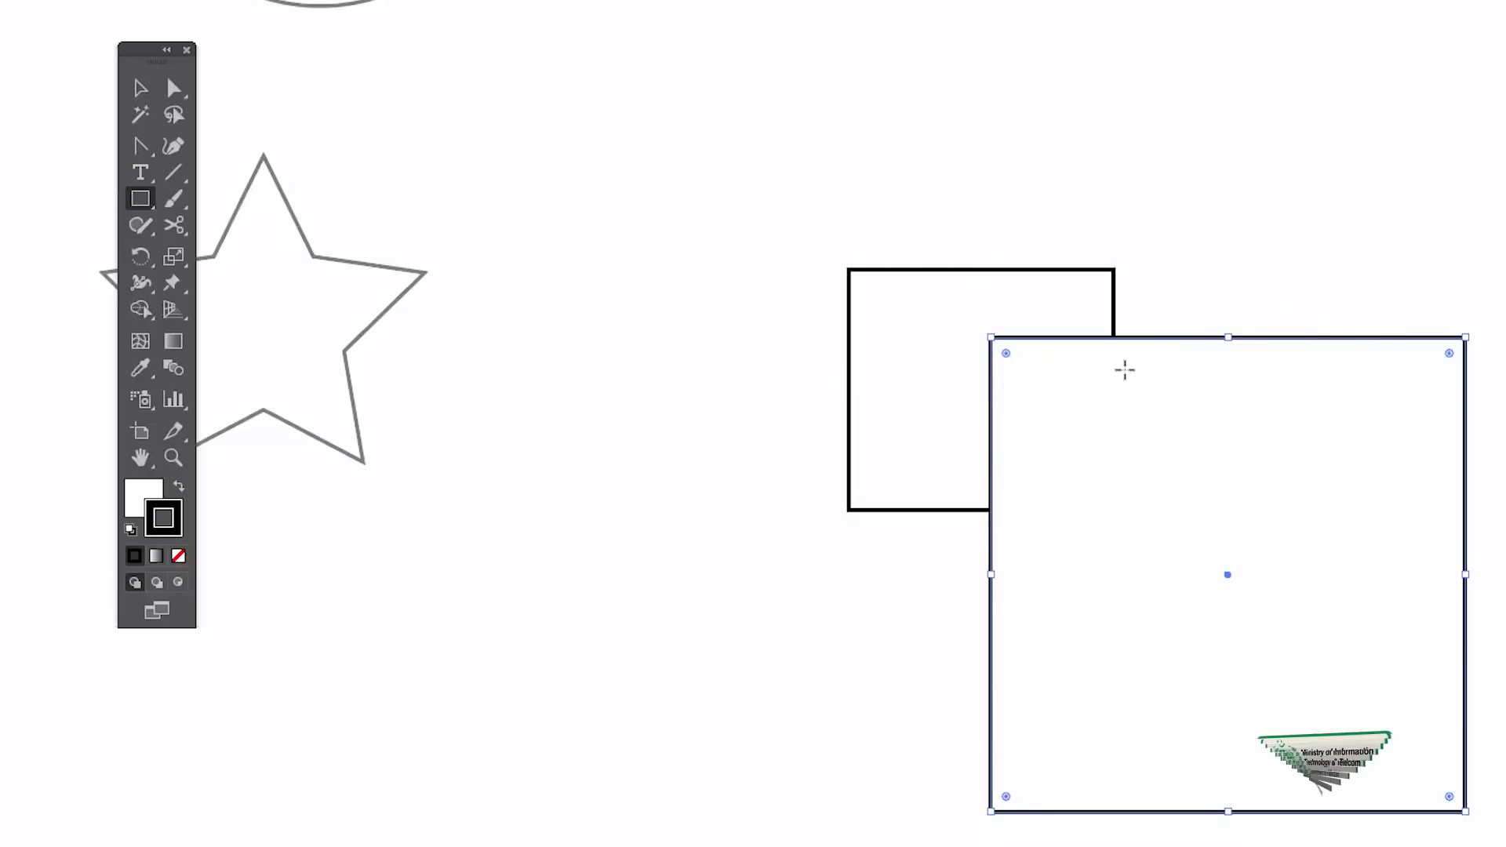
# Move the 2 in square up and right so it sits clear of the smaller rectangle.
pyautogui.press('v')
pyautogui.hscroll(5, 1156, 364)
pyautogui.click(933, 314)
pyautogui.moveTo(907, 335); pyautogui.dragTo(1088, 184)
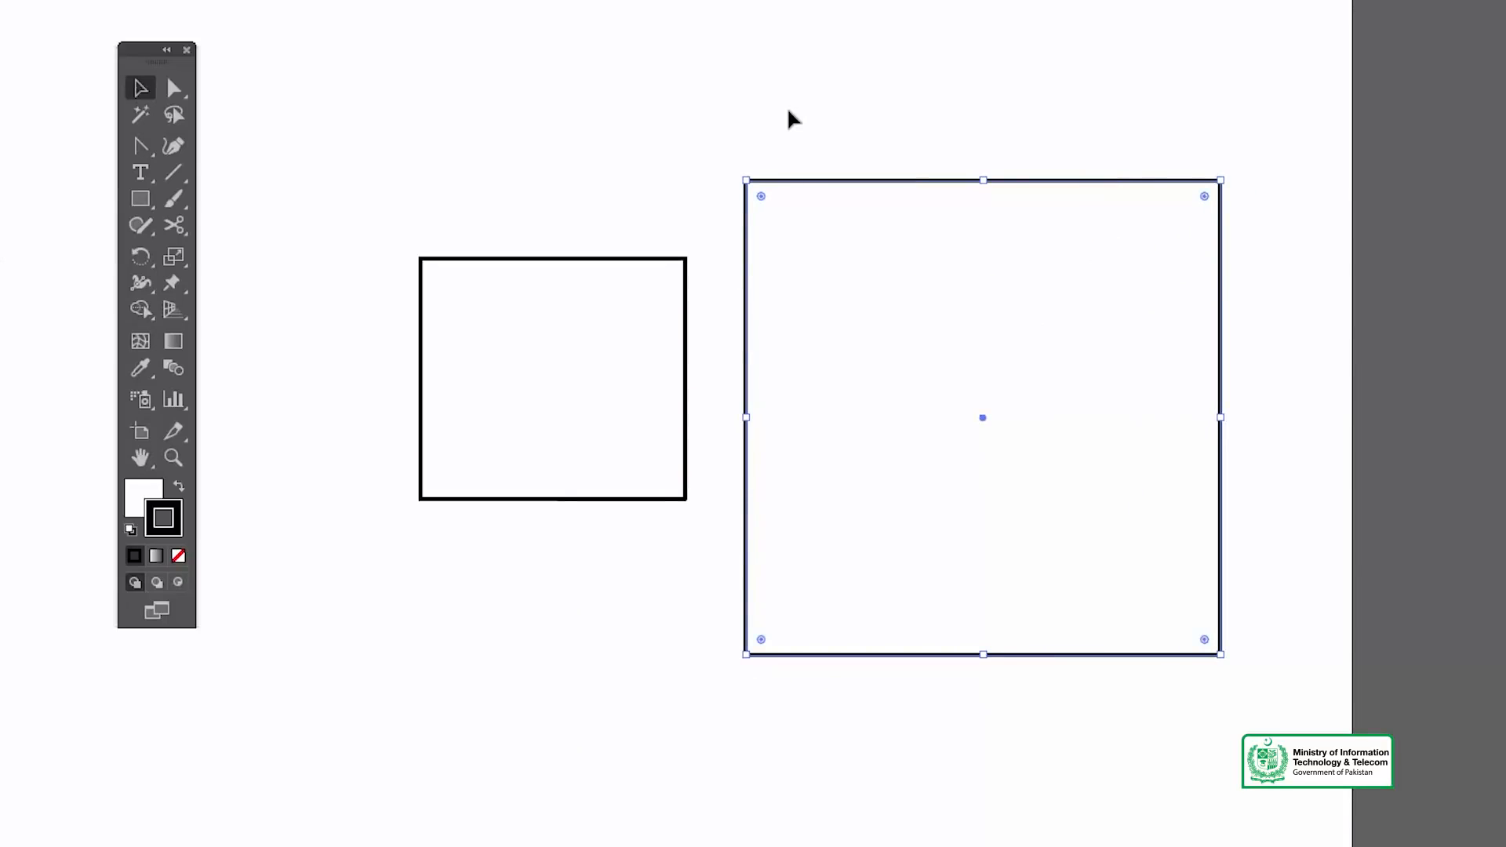
# Select all the shapes on the artboard and delete them.
pyautogui.moveTo(469, 303); pyautogui.dragTo(650, 189)
pyautogui.keyDown('ctrl'); pyautogui.keyDown('alt'); pyautogui.click(908, 454); pyautogui.keyUp('alt'); pyautogui.keyUp('ctrl')
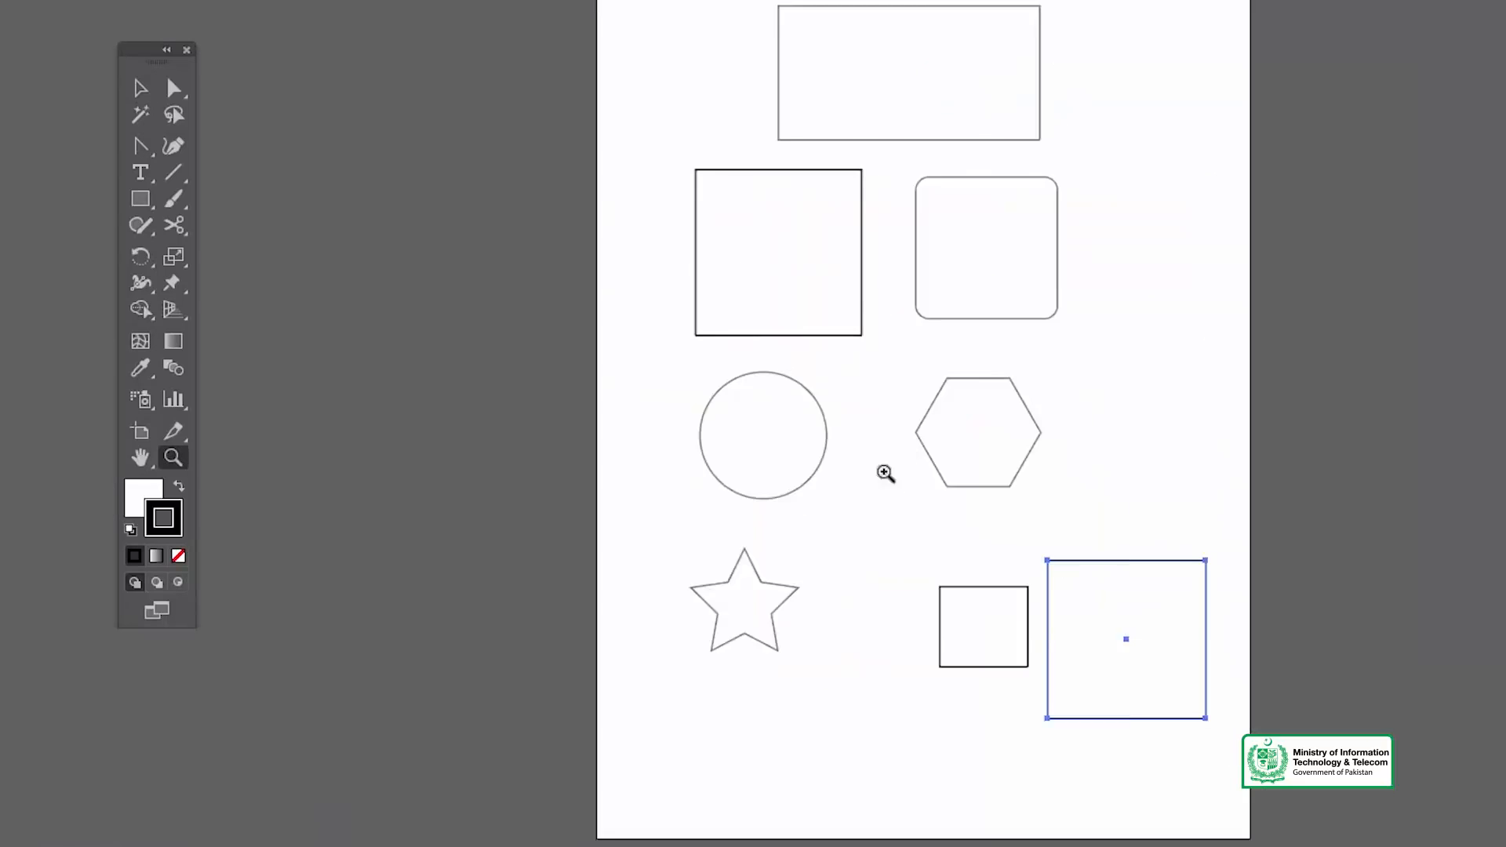
pyautogui.moveTo(908, 454); pyautogui.dragTo(829, 505)
pyautogui.moveTo(588, 55); pyautogui.dragTo(1138, 784)
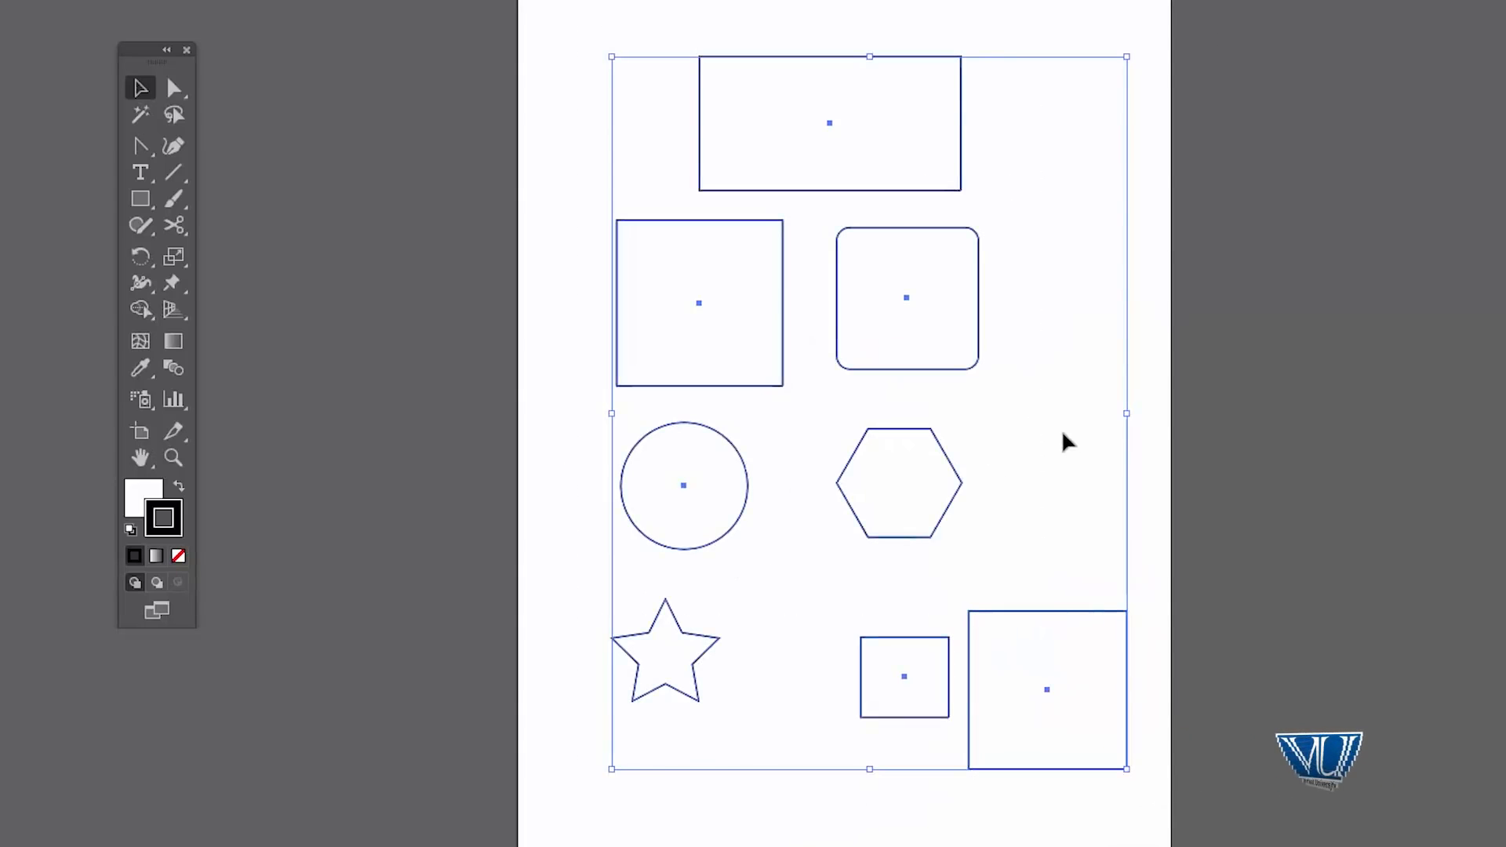
pyautogui.press('Delete')
# Draw a rounded square about 1.46 in wide near the upper middle of the artboard with the Rounded Rectangle tool.
pyautogui.click(141, 198)
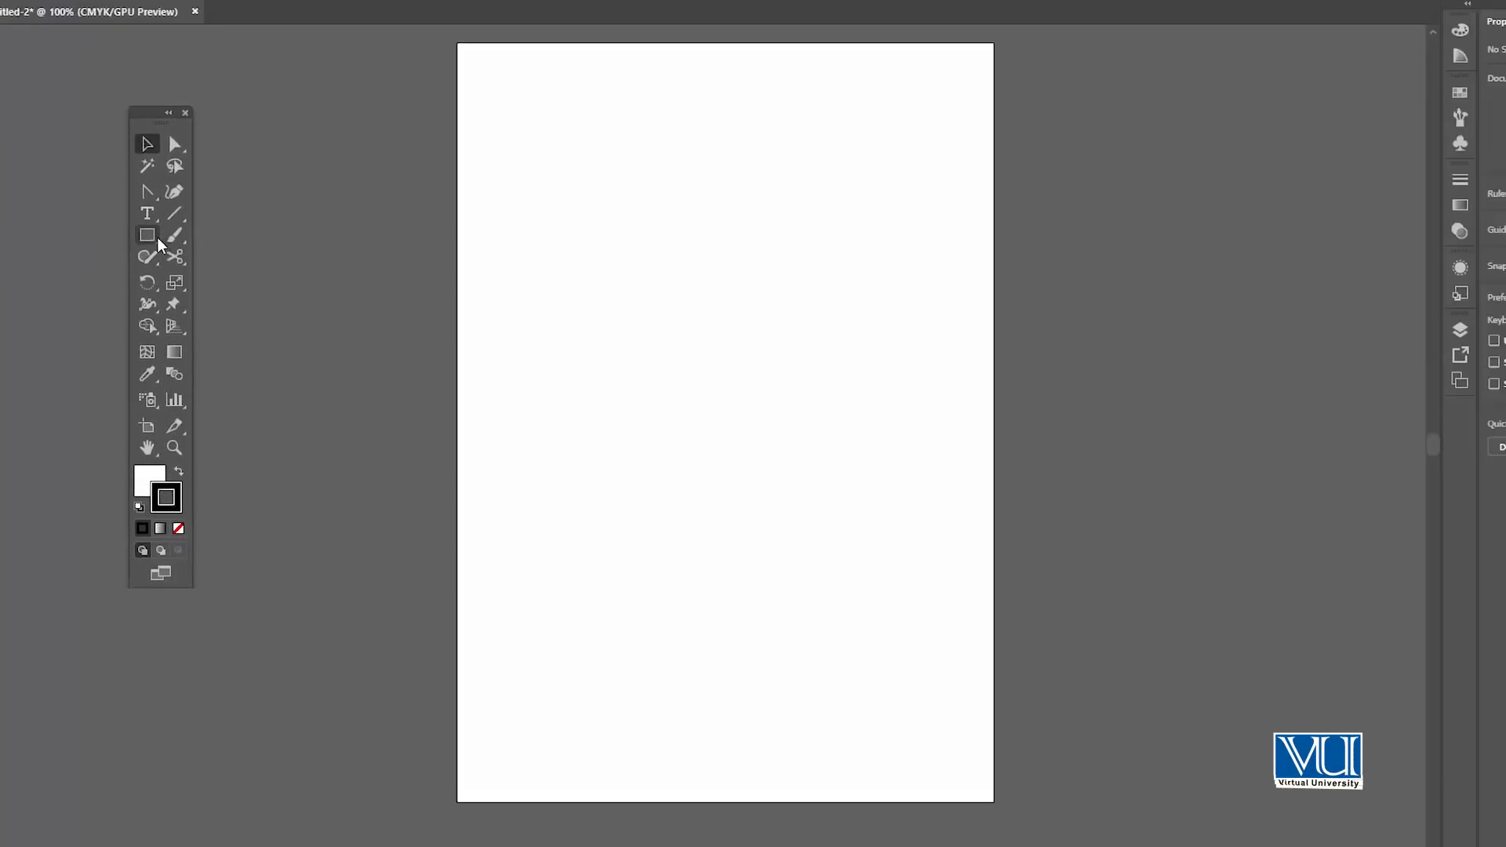
pyautogui.moveTo(155, 265); pyautogui.dragTo(206, 276)
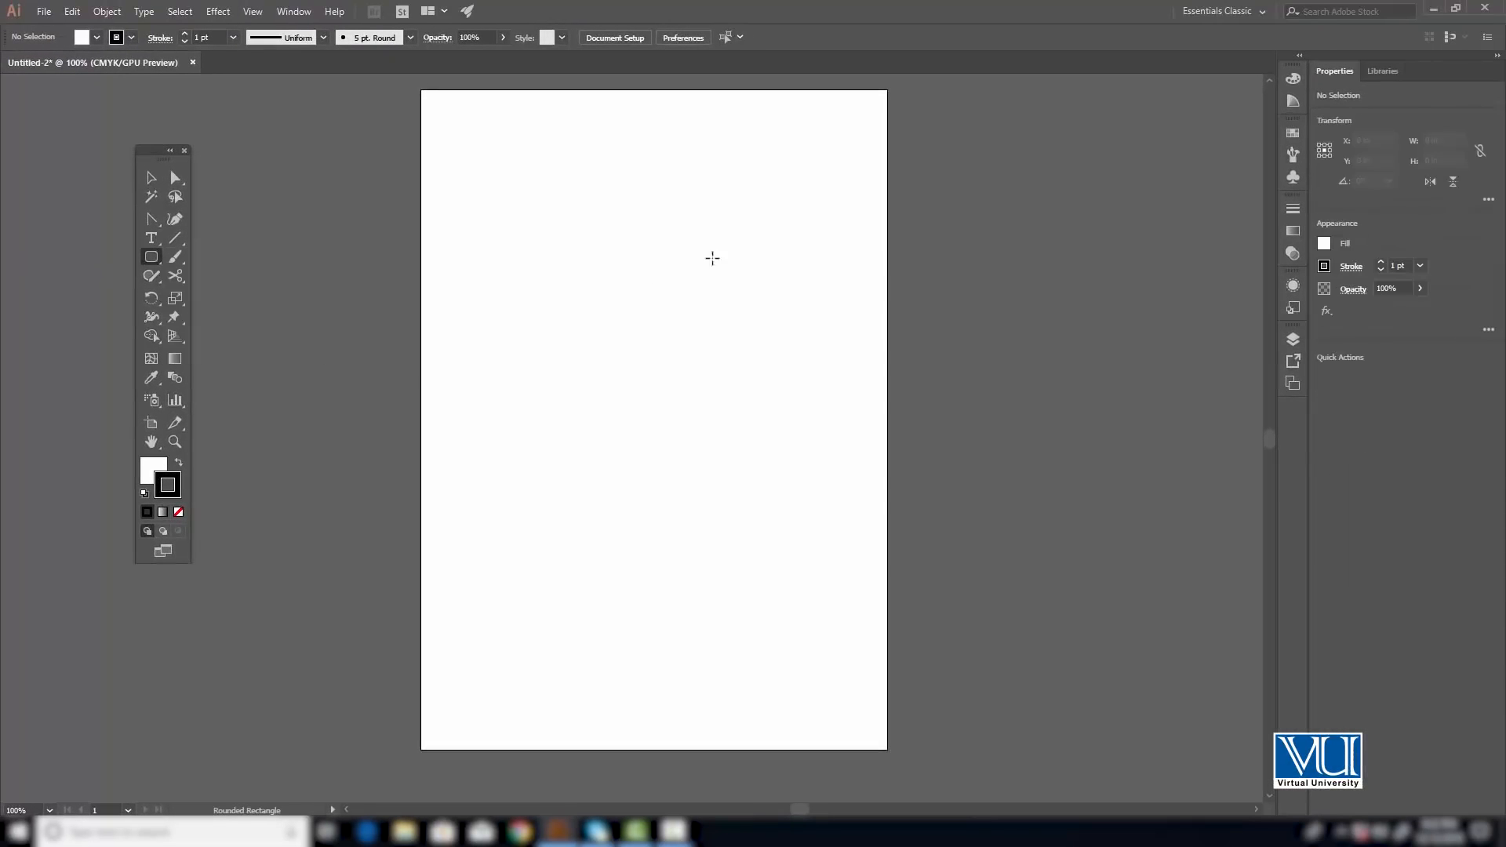
pyautogui.moveTo(632, 267); pyautogui.dragTo(715, 348)
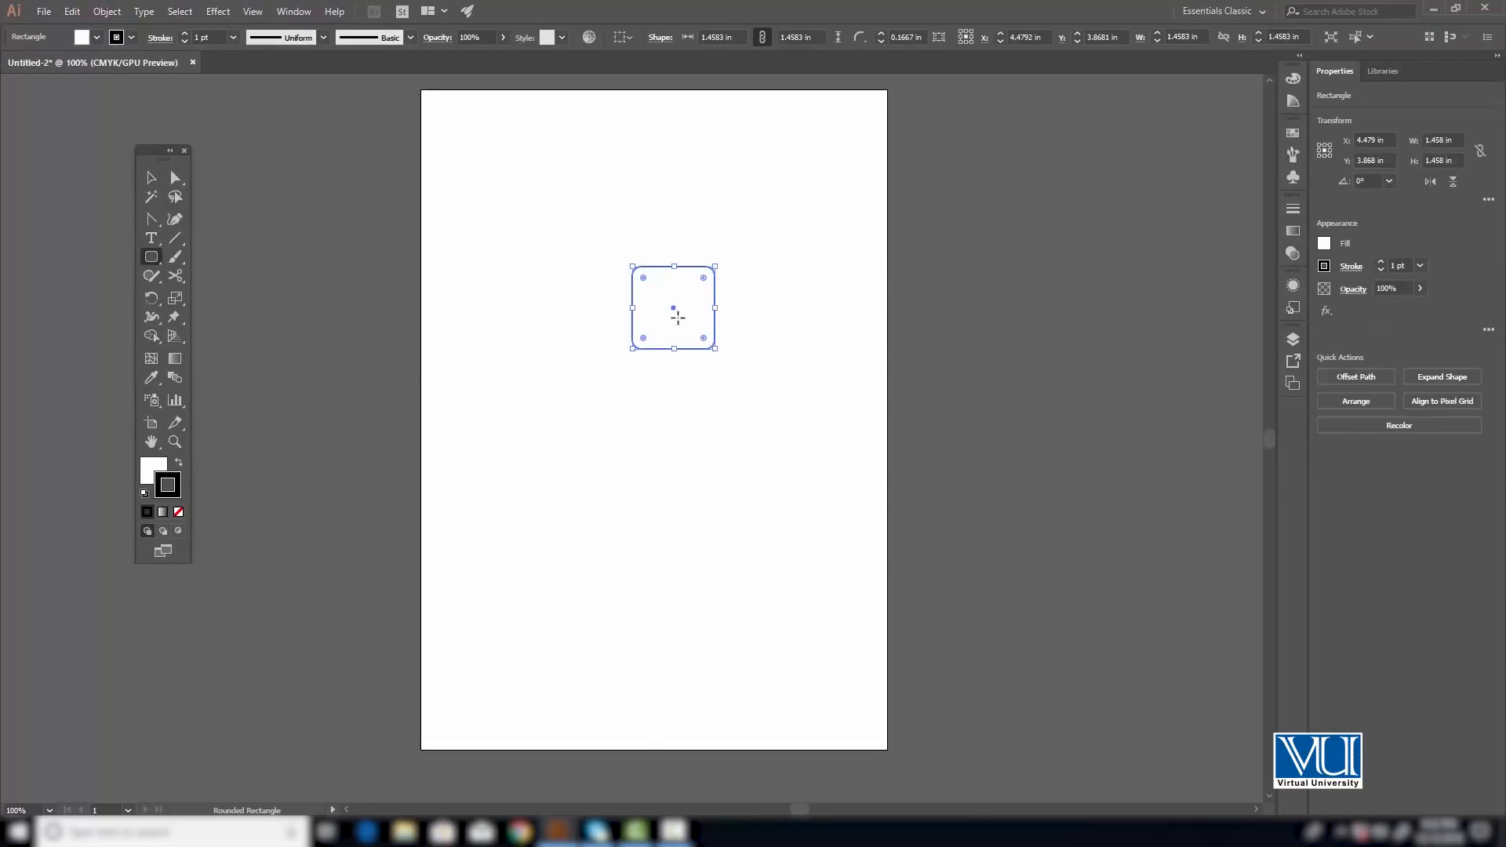
# Examine the width, height and corner radius options for the Rounded Rectangle tool without creating a shape.
pyautogui.click(688, 318)
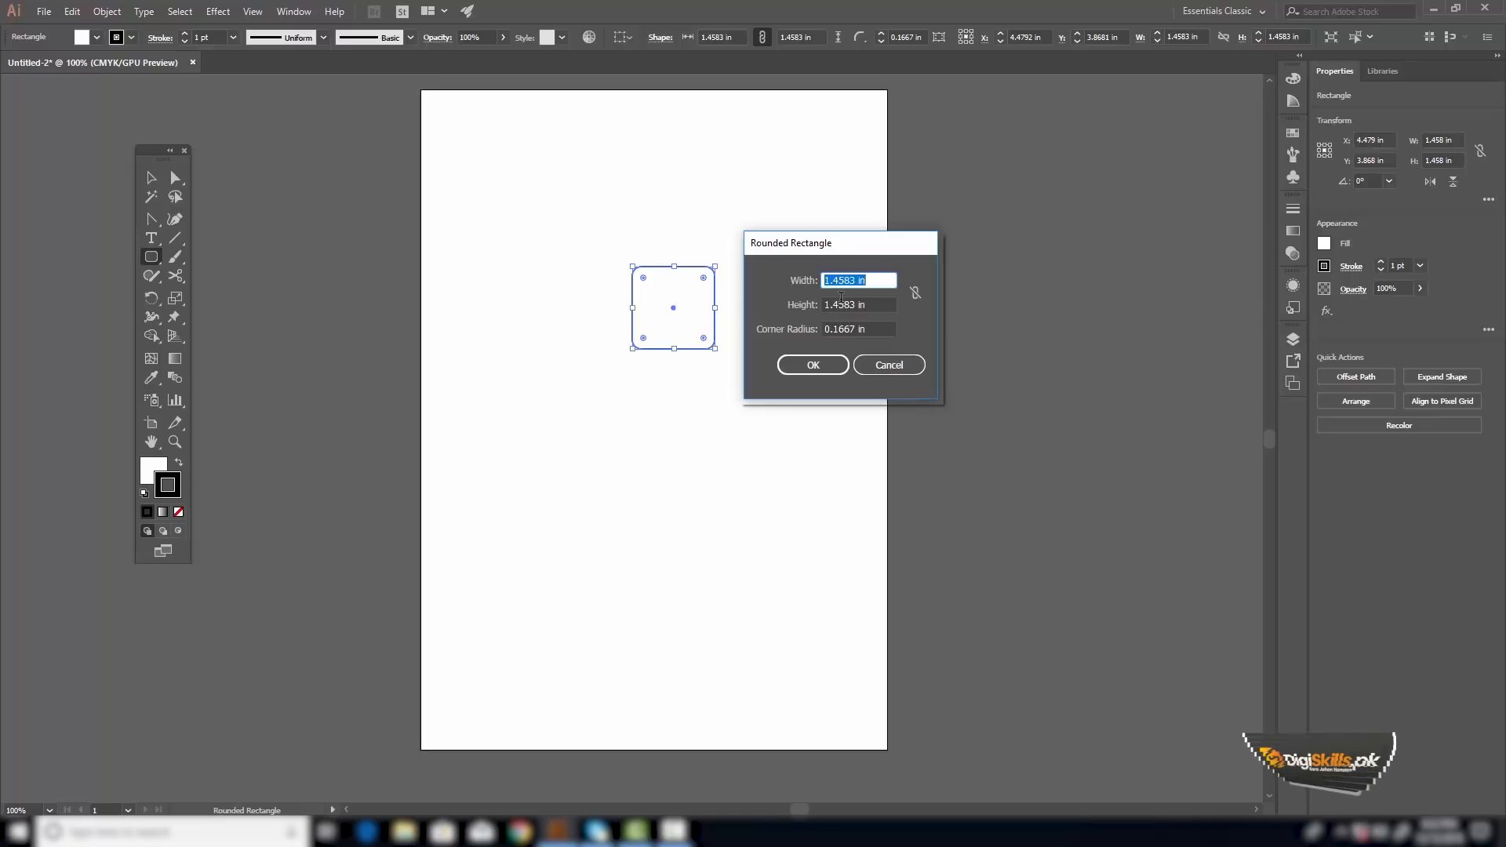
pyautogui.click(855, 303)
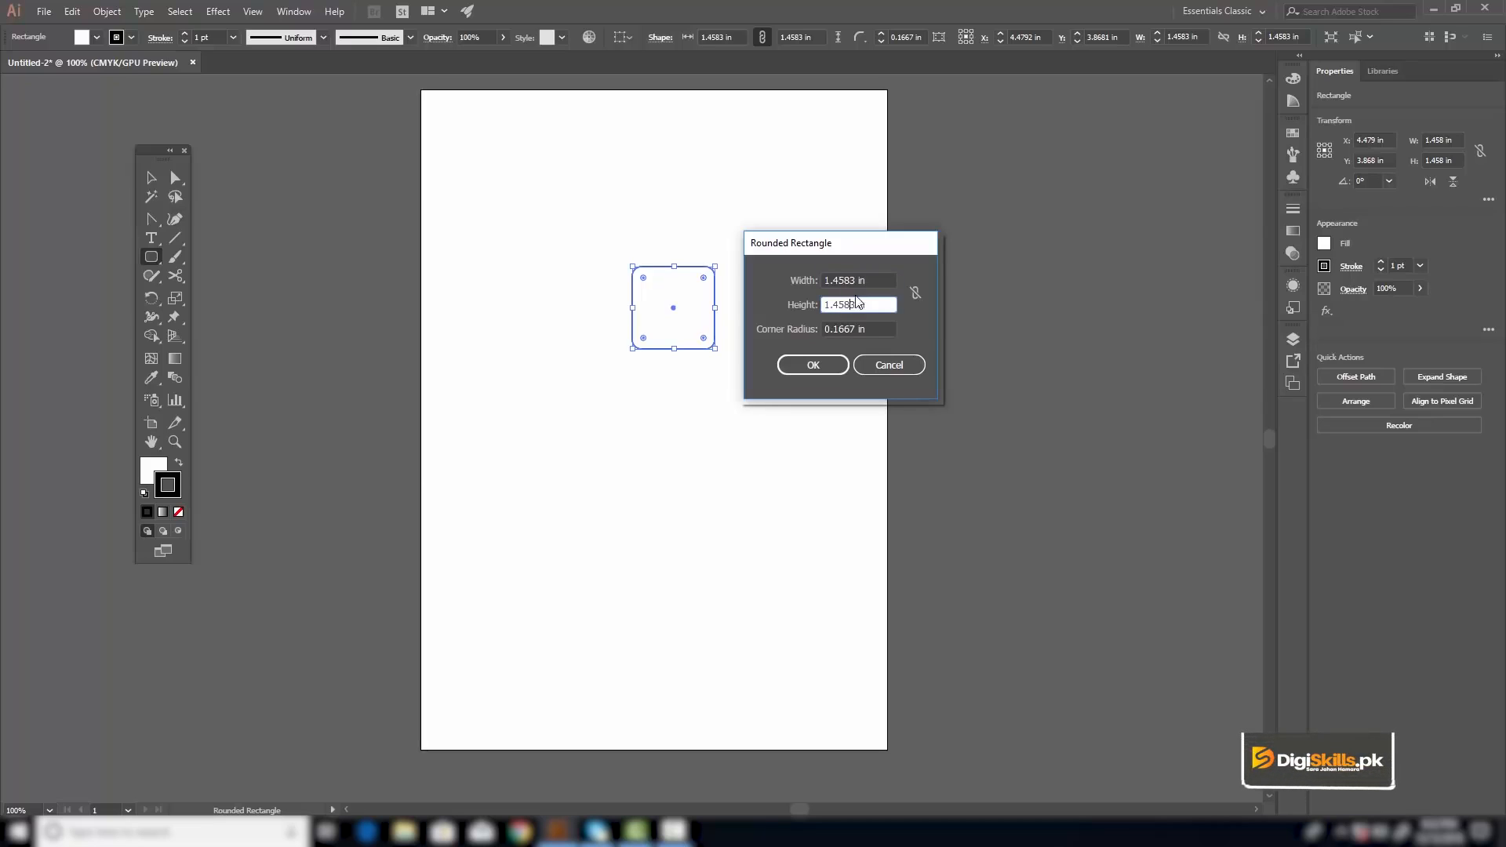
pyautogui.click(848, 328)
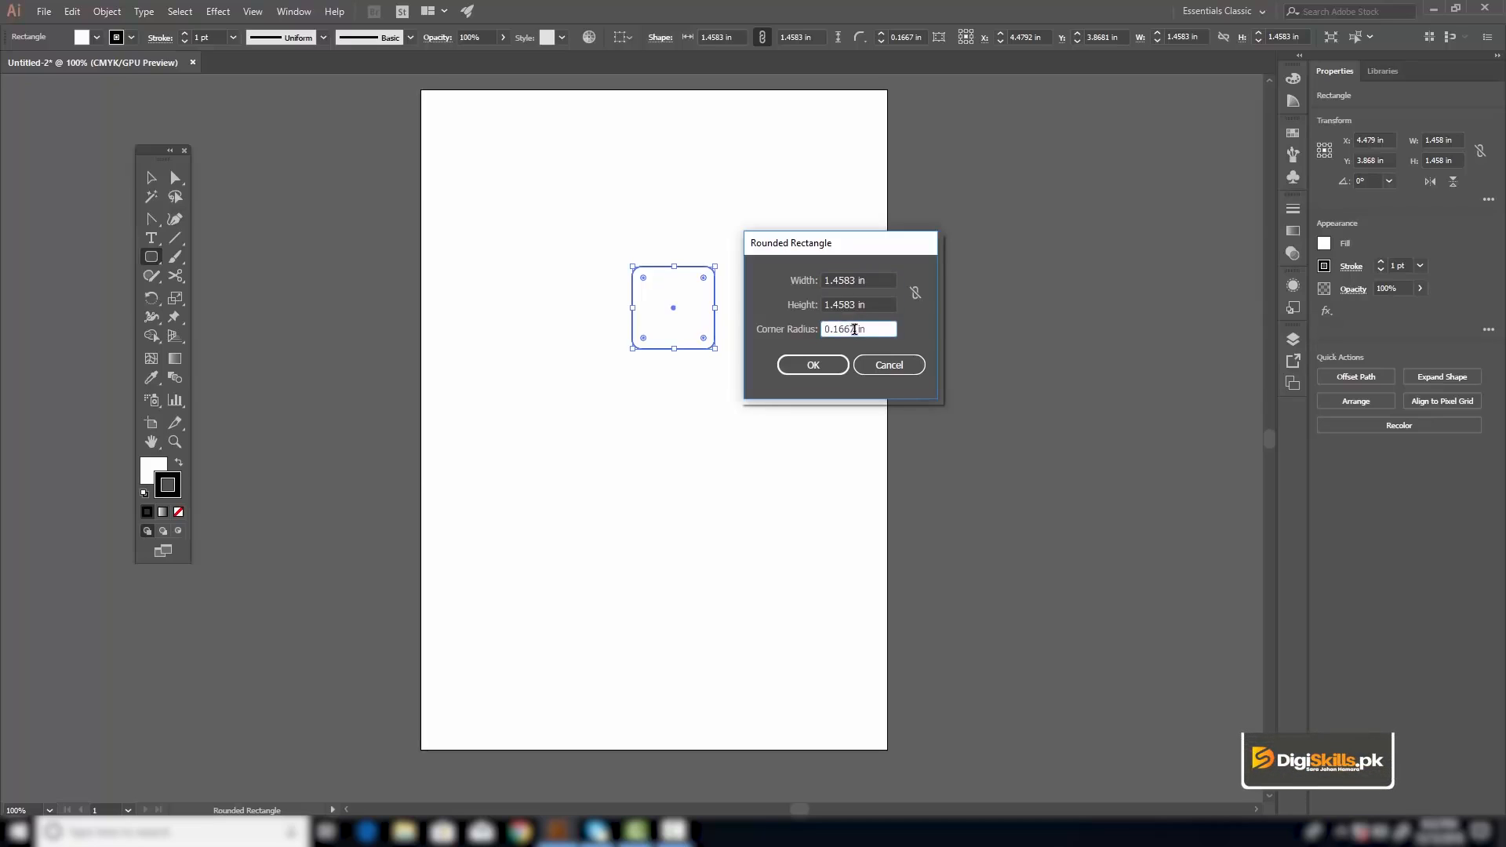
pyautogui.click(879, 363)
# Draw a circle about 1.44 in across to the left of the rounded square with the Ellipse tool.
pyautogui.moveTo(153, 260); pyautogui.dragTo(195, 309)
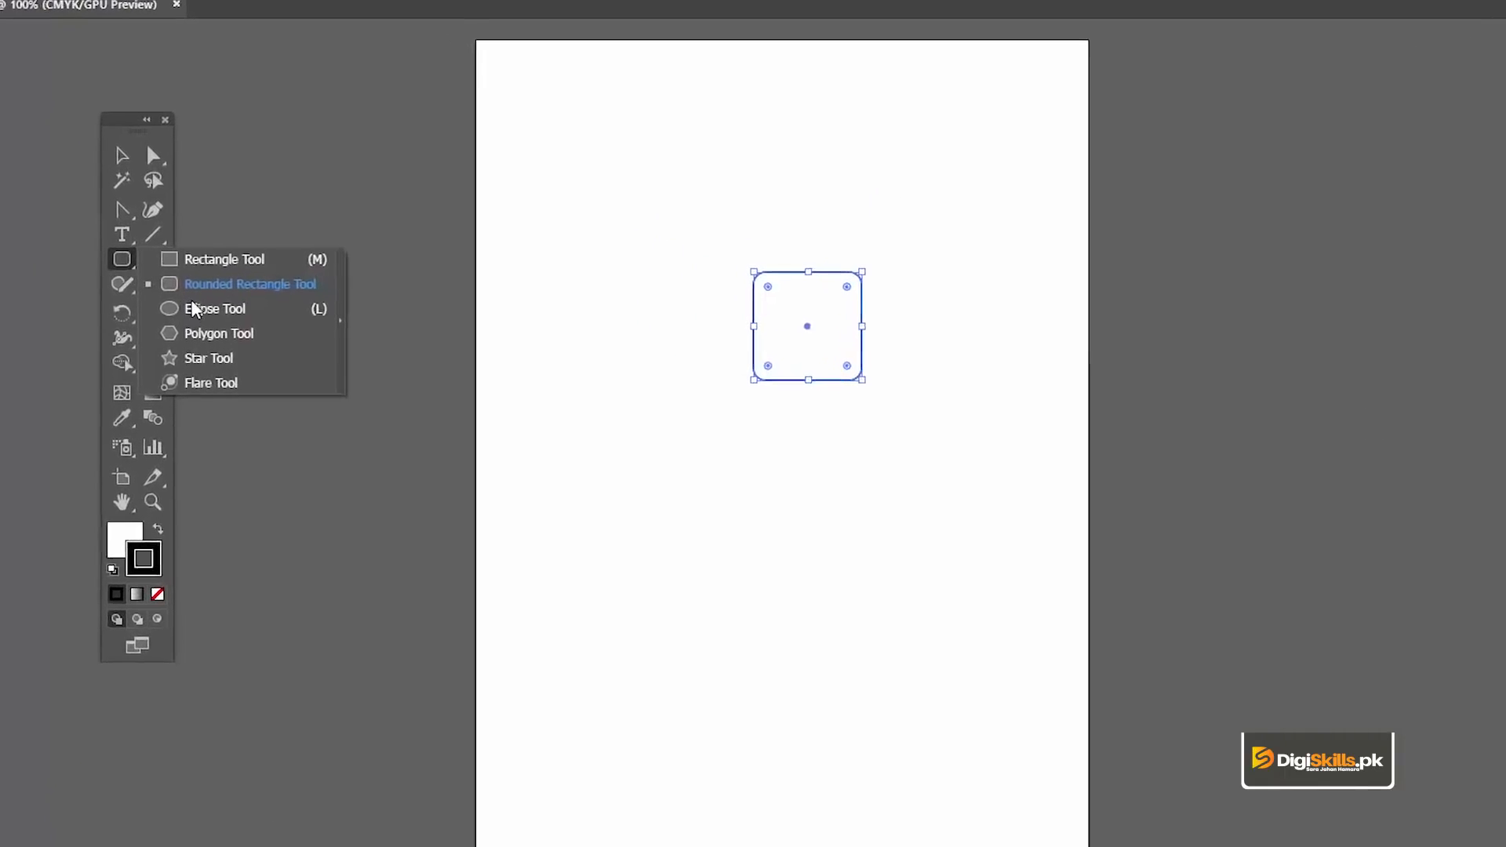
pyautogui.moveTo(590, 296); pyautogui.dragTo(645, 353)
pyautogui.click(623, 274)
pyautogui.click(990, 521)
# Create a second circle by exact size with the Ellipse tool, setting width to 1.5 in and height to 1.5 in.
pyautogui.press('z')
pyautogui.click(618, 323)
pyautogui.click(820, 512)
pyautogui.click(750, 466)
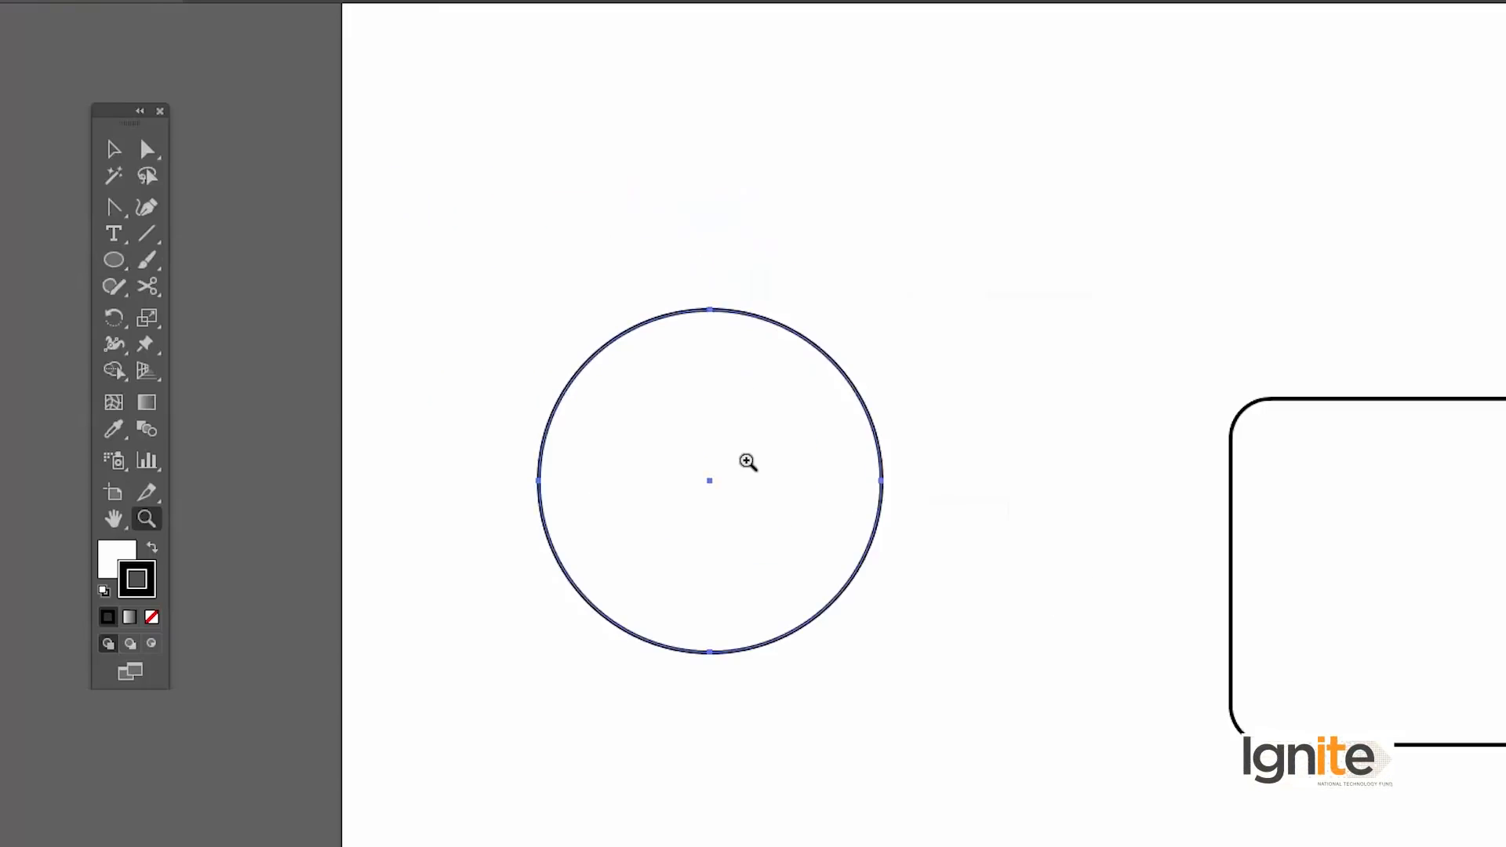
pyautogui.press('v')
pyautogui.click(116, 260)
pyautogui.click(733, 445)
pyautogui.moveTo(897, 389); pyautogui.dragTo(990, 384)
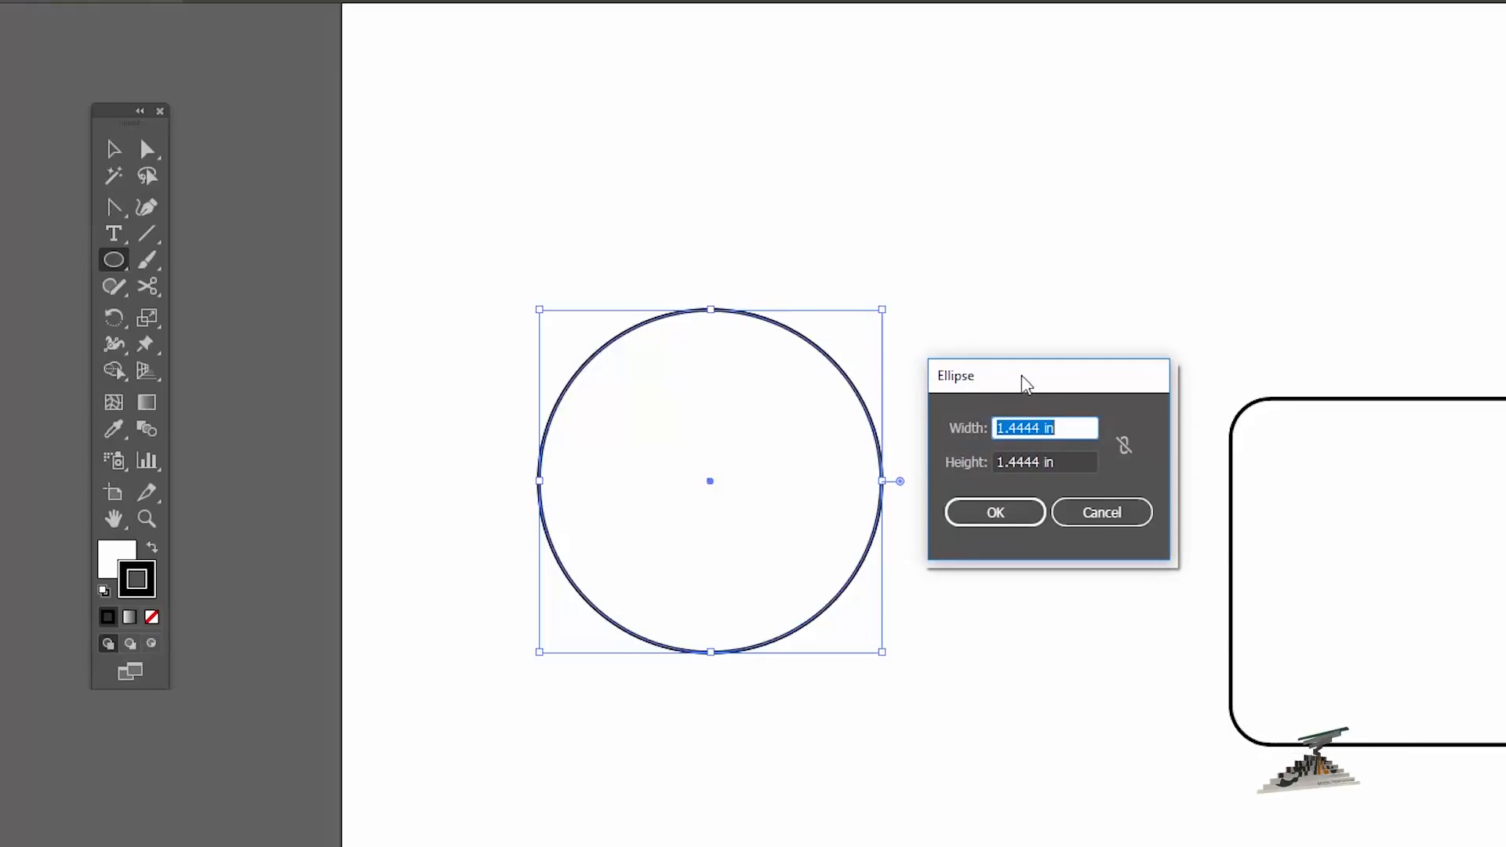
pyautogui.click(1048, 427)
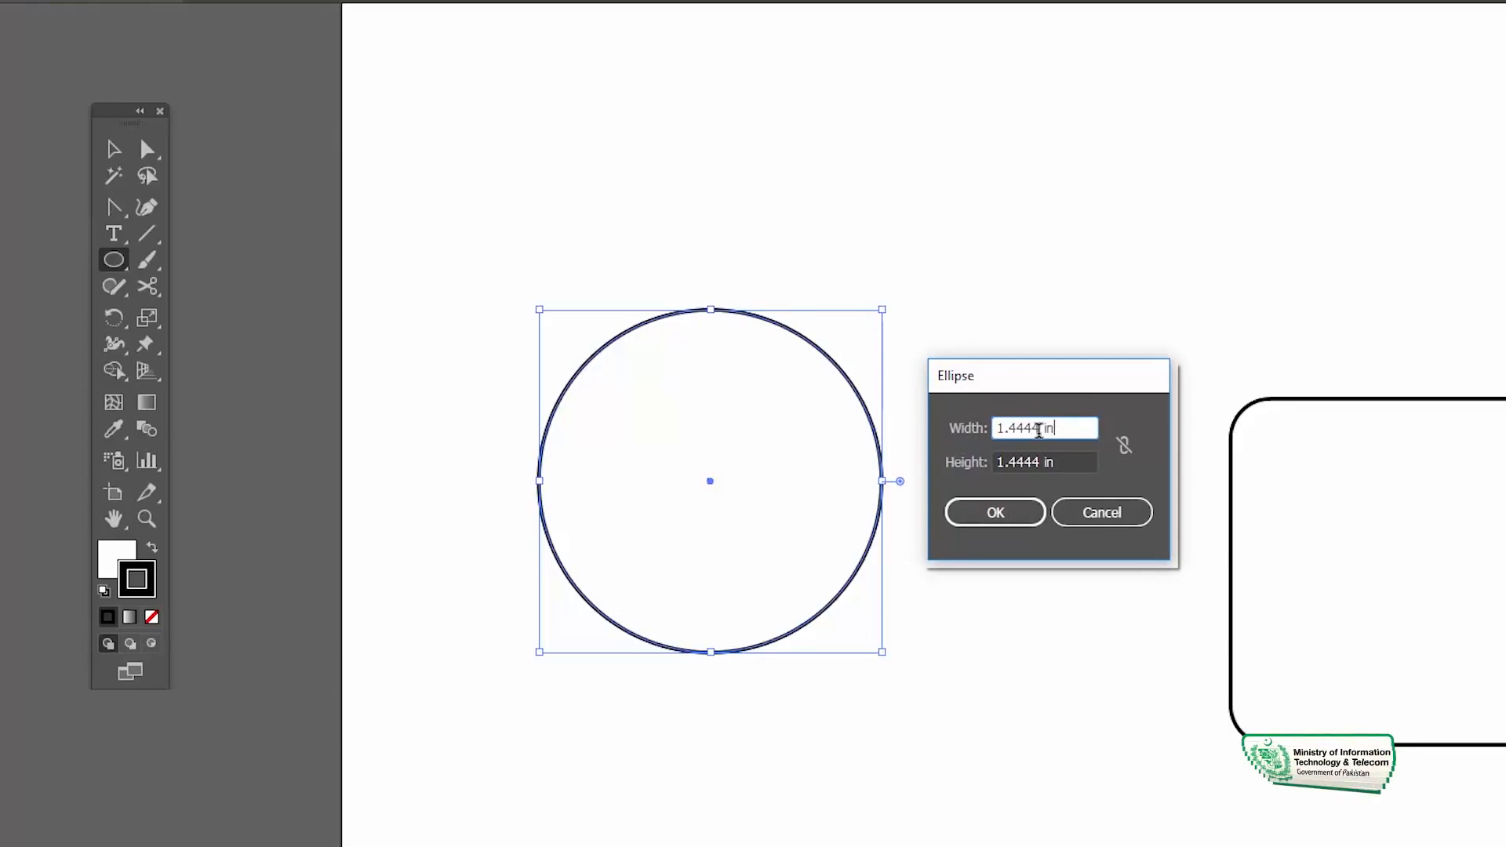
pyautogui.hotkey('shift', 'Home')
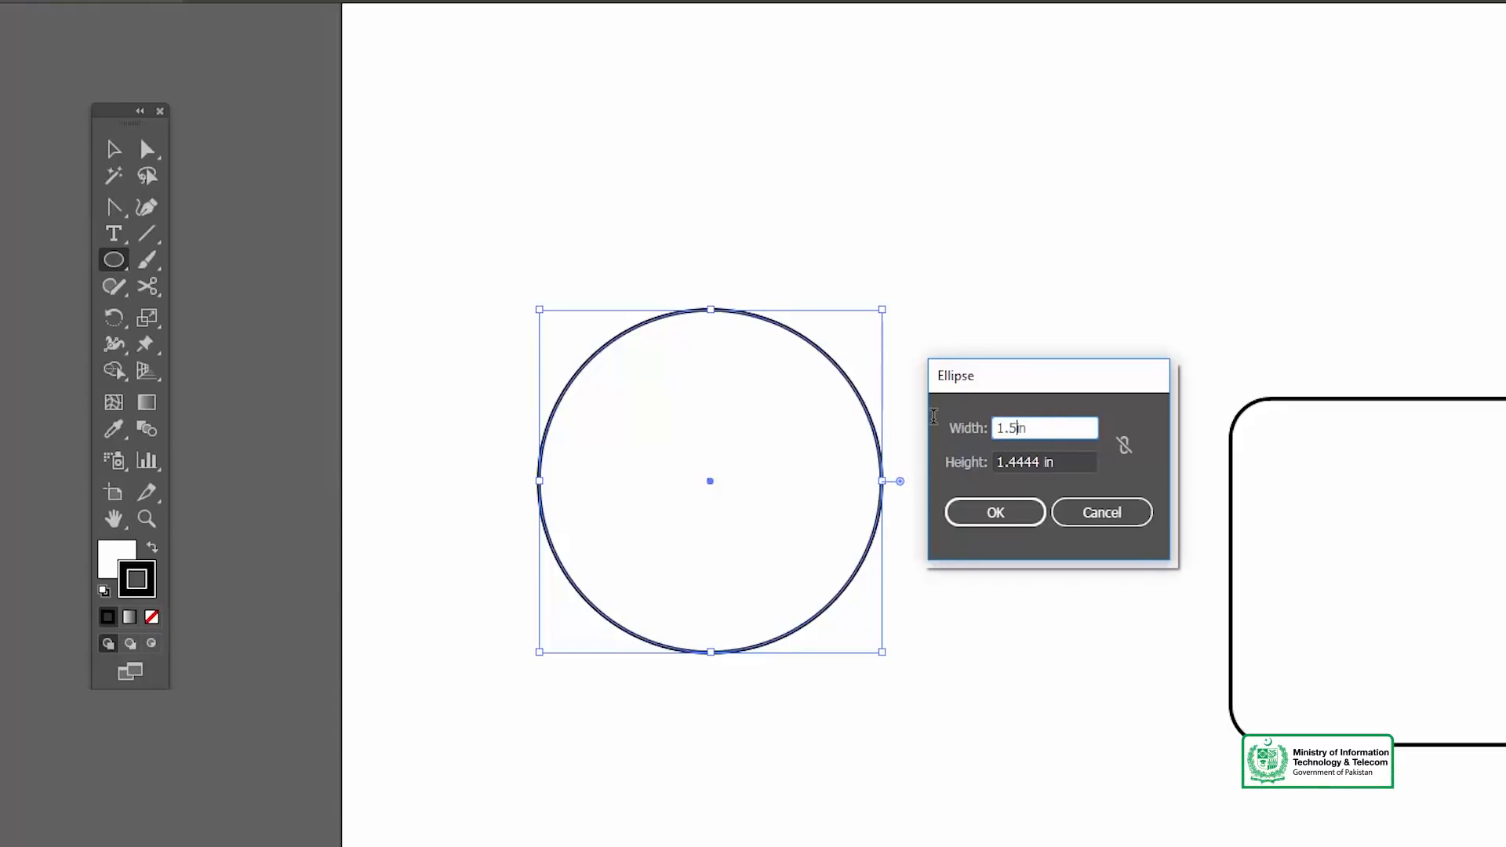
pyautogui.press('Tab')
pyautogui.write('1')
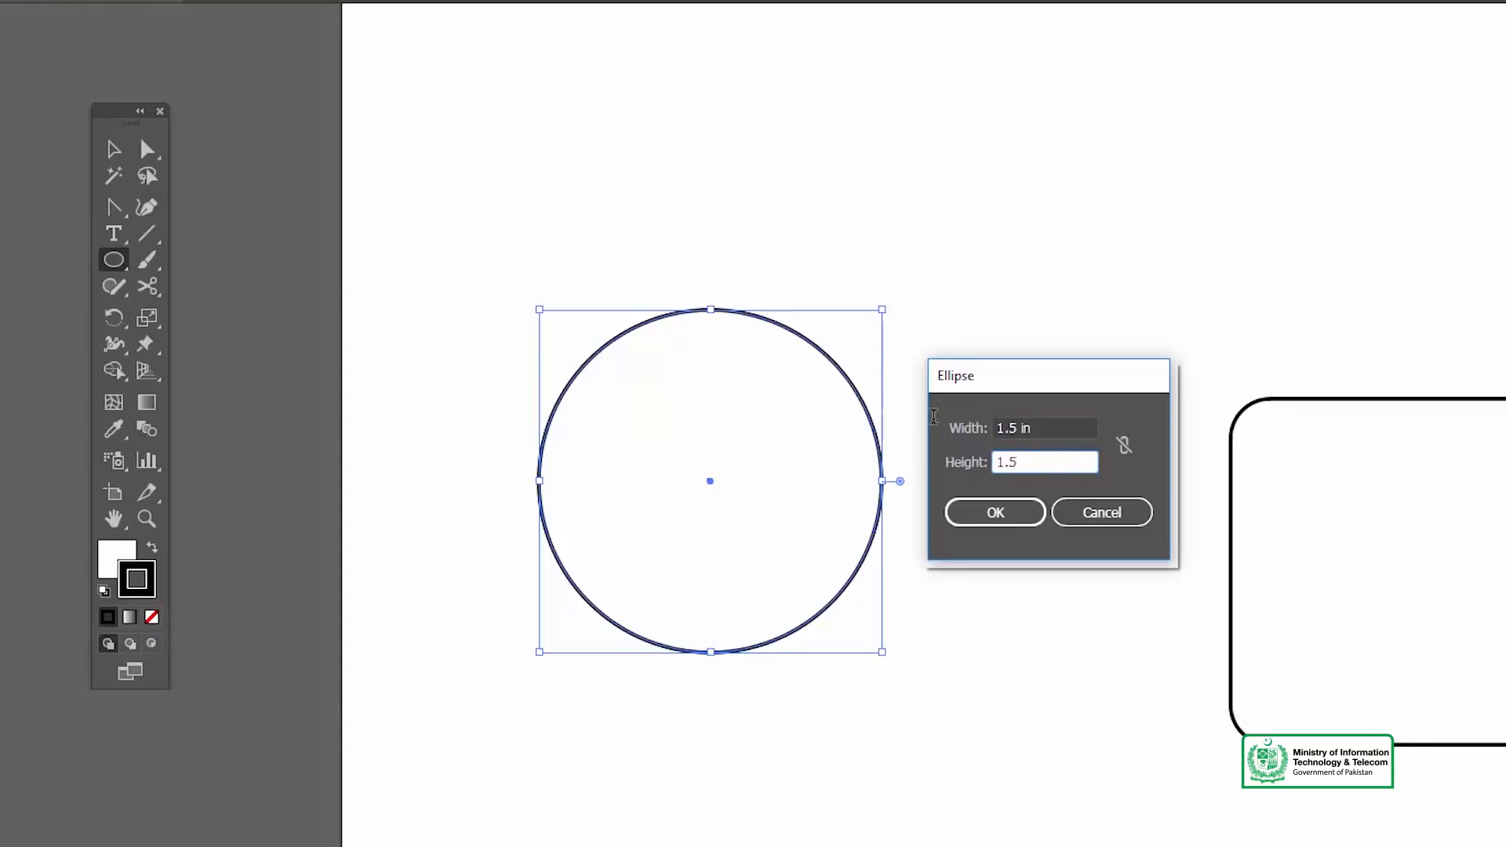
pyautogui.press('Return')
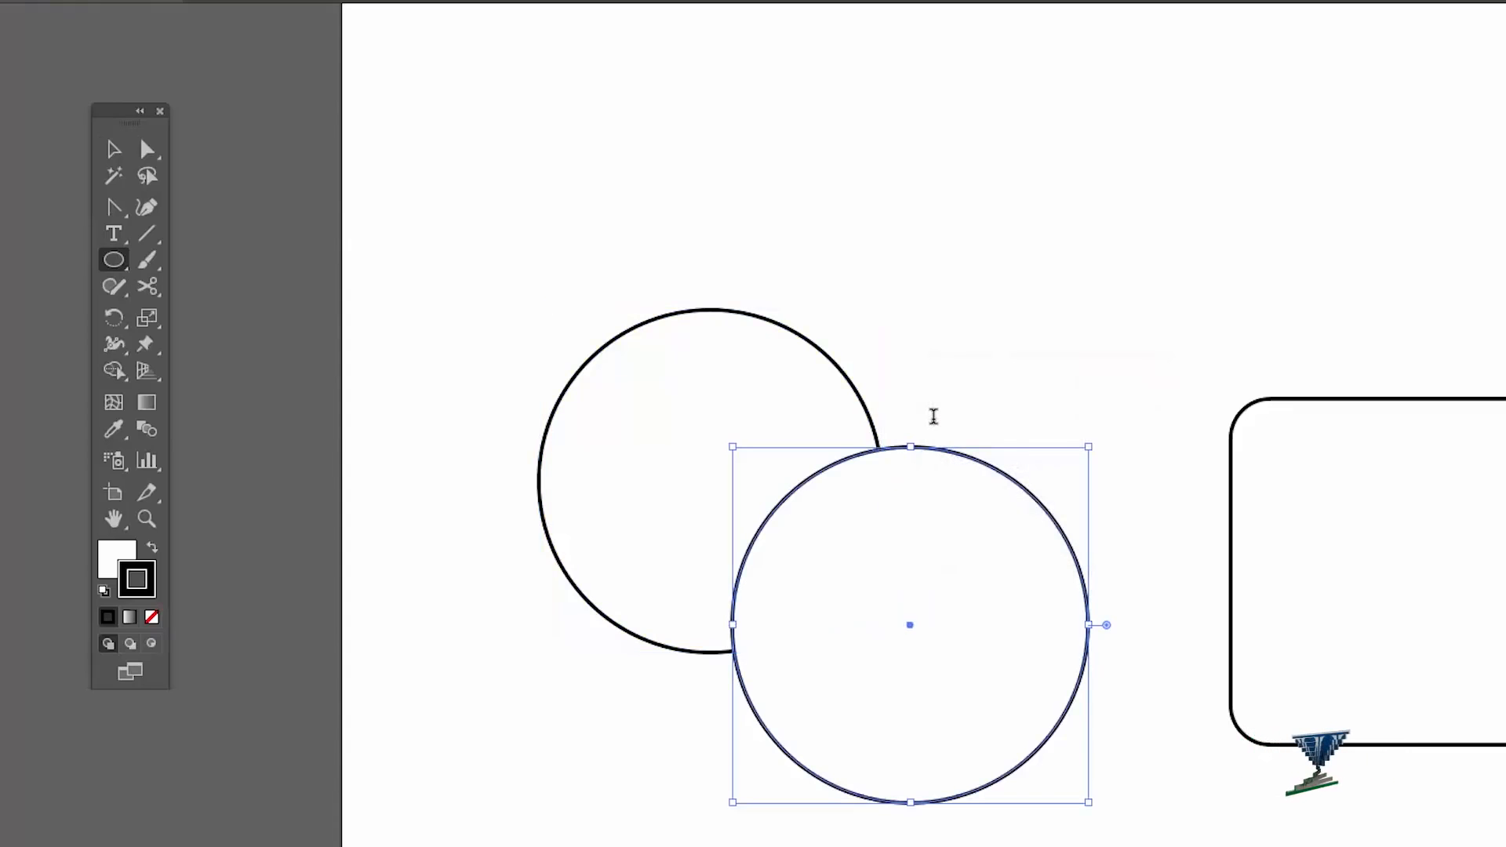
# Move the 1.5 in circle up and right, clear of the first circle.
pyautogui.press('v')
pyautogui.moveTo(949, 448); pyautogui.dragTo(1102, 106)
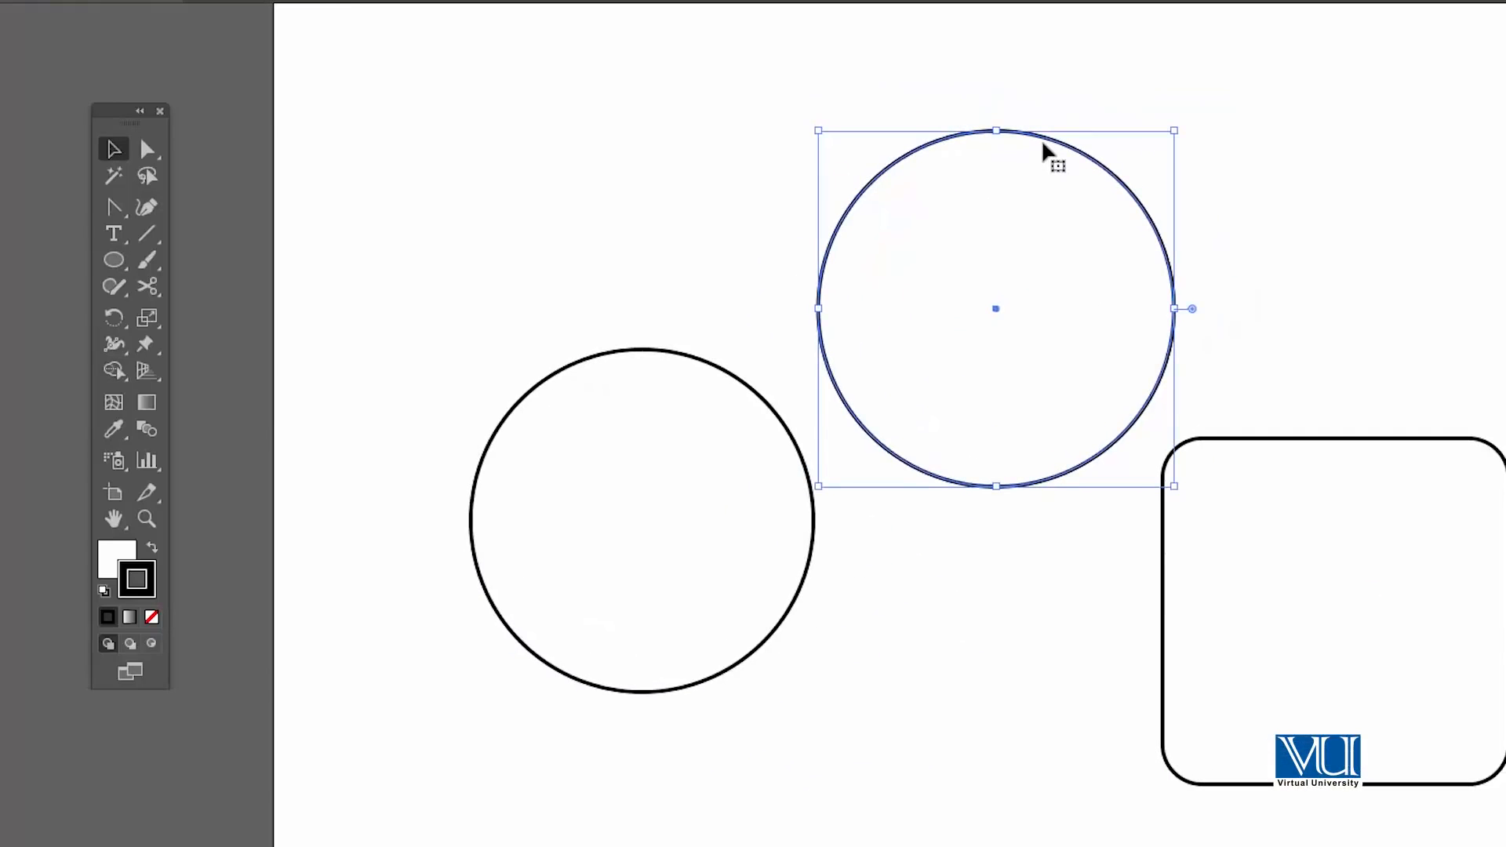
# Draw a rectangle about 0.95 × 0.62 in above the smaller circle and view its size in the Rectangle options.
pyautogui.click(114, 263)
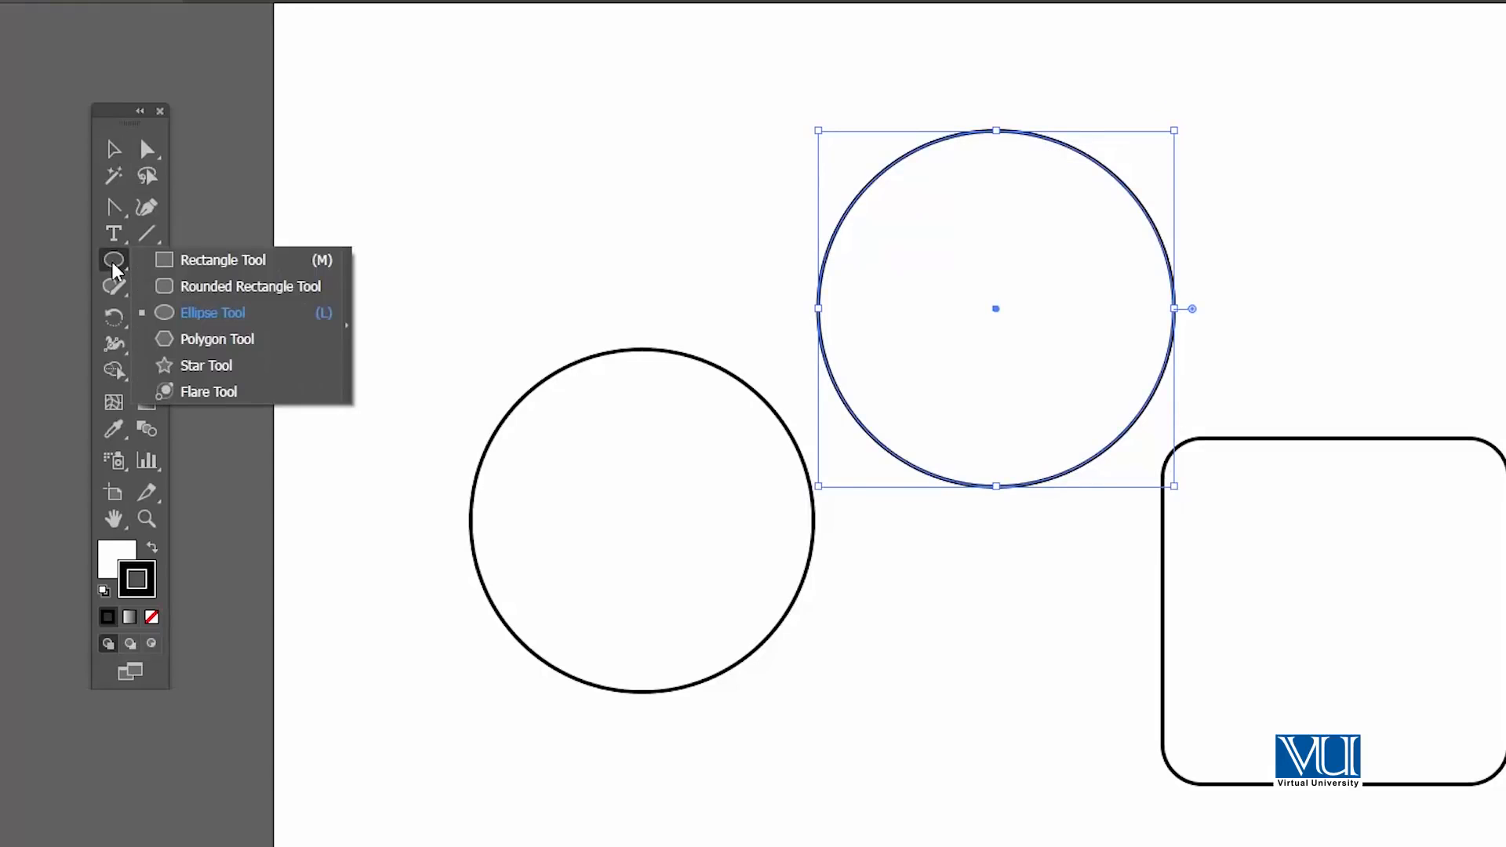
pyautogui.click(181, 261)
pyautogui.moveTo(443, 91); pyautogui.dragTo(669, 236)
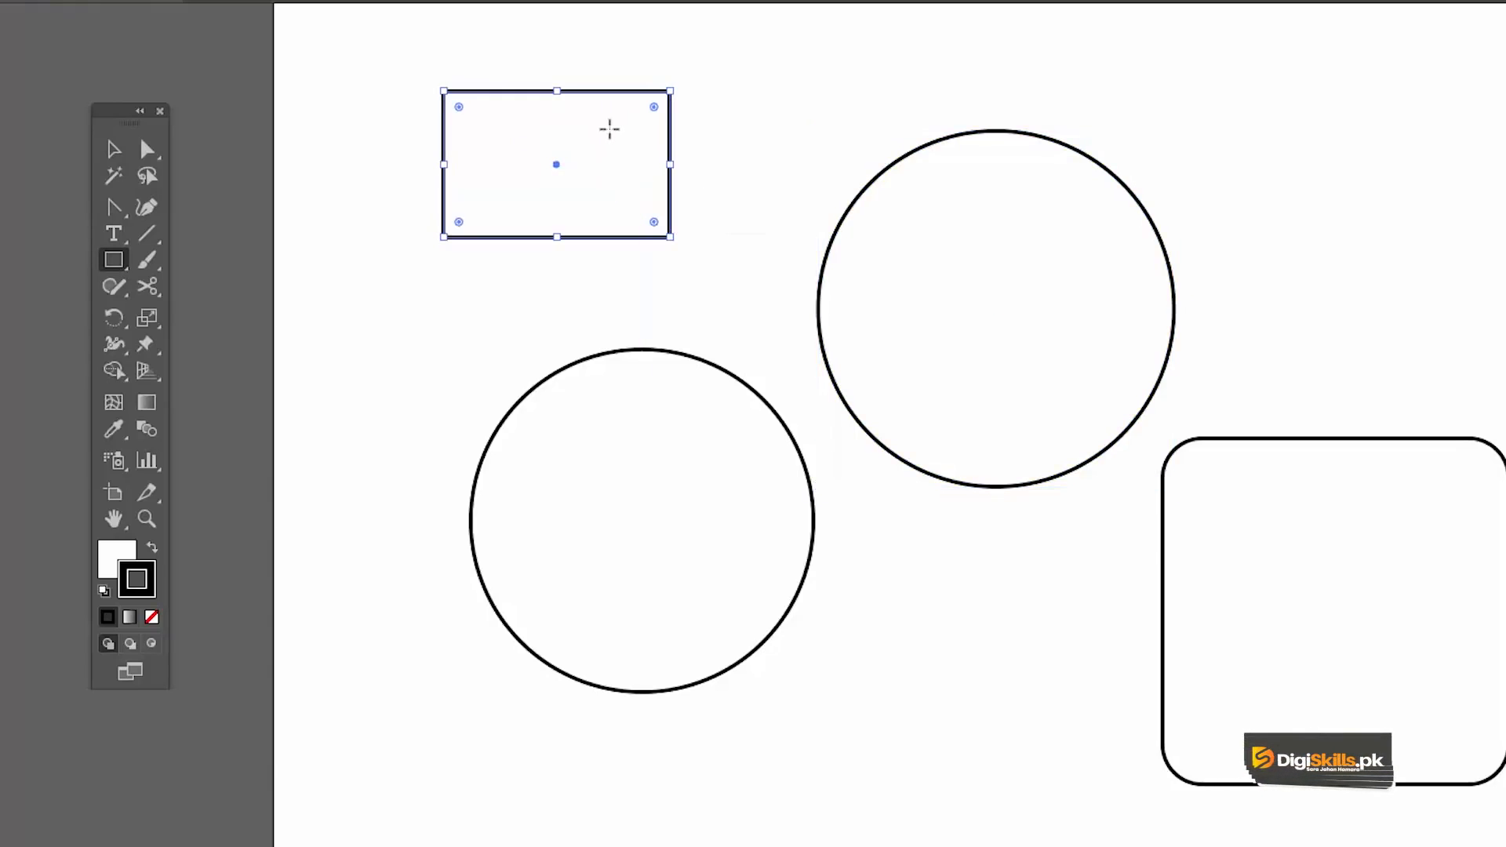
pyautogui.click(598, 127)
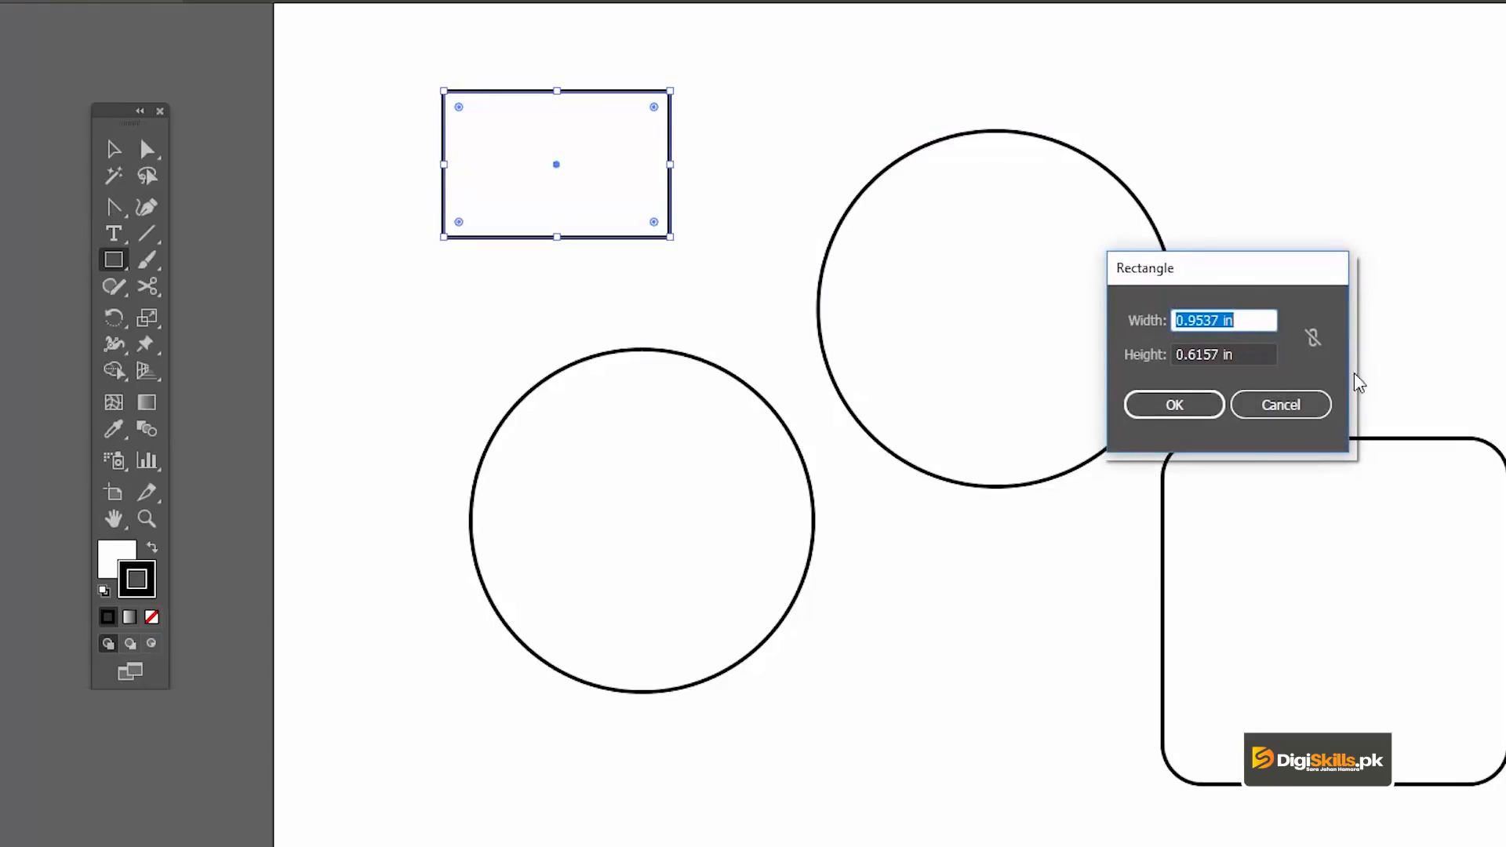
pyautogui.click(1279, 404)
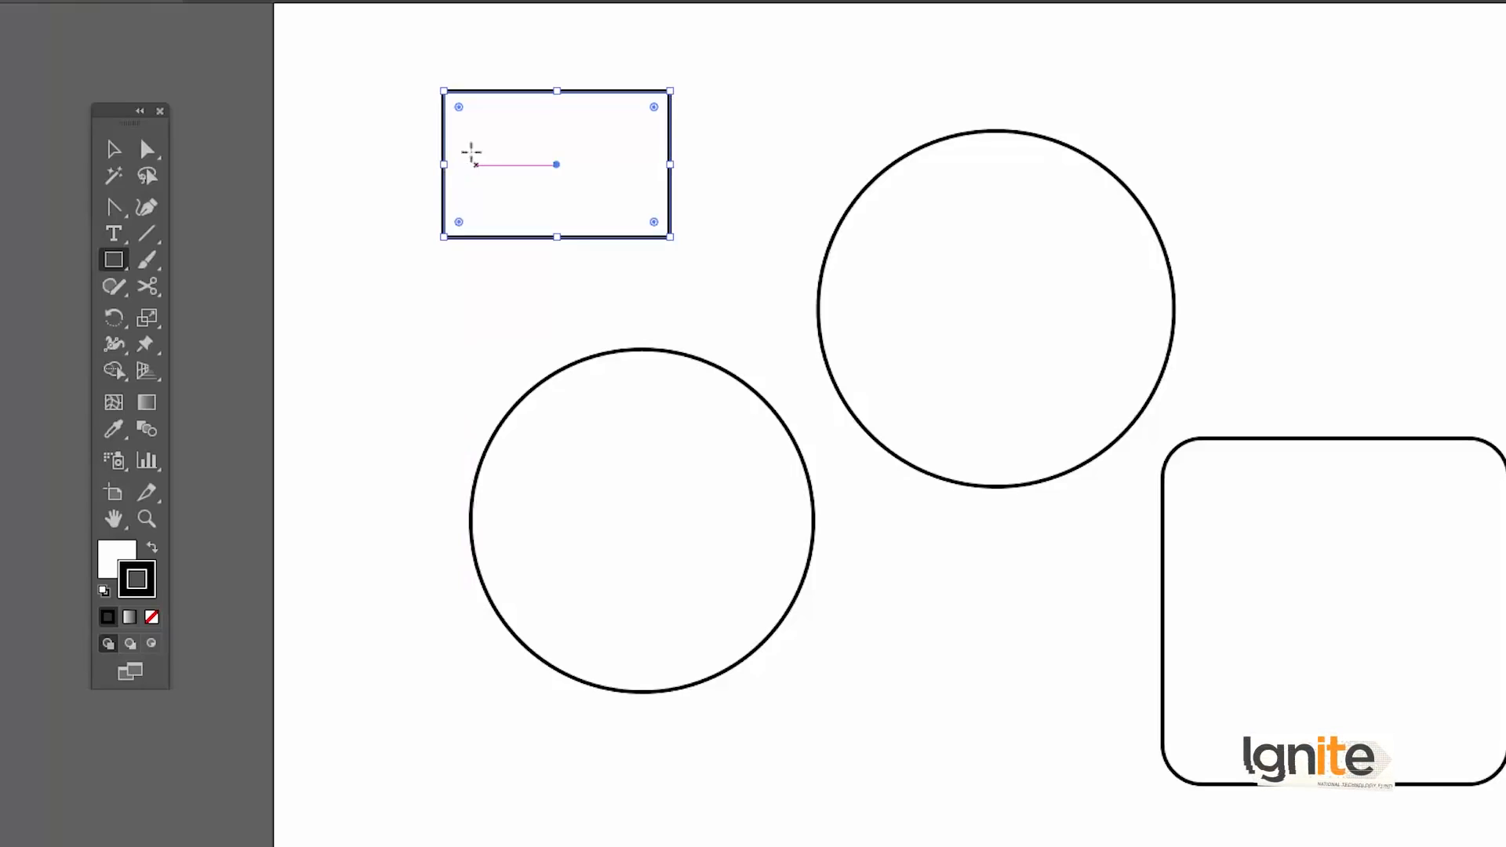
# Move the small rectangle slightly down and right so it sits just above the smaller circle.
pyautogui.click(115, 150)
pyautogui.click(562, 61)
pyautogui.click(510, 96)
pyautogui.moveTo(533, 96); pyautogui.dragTo(568, 136)
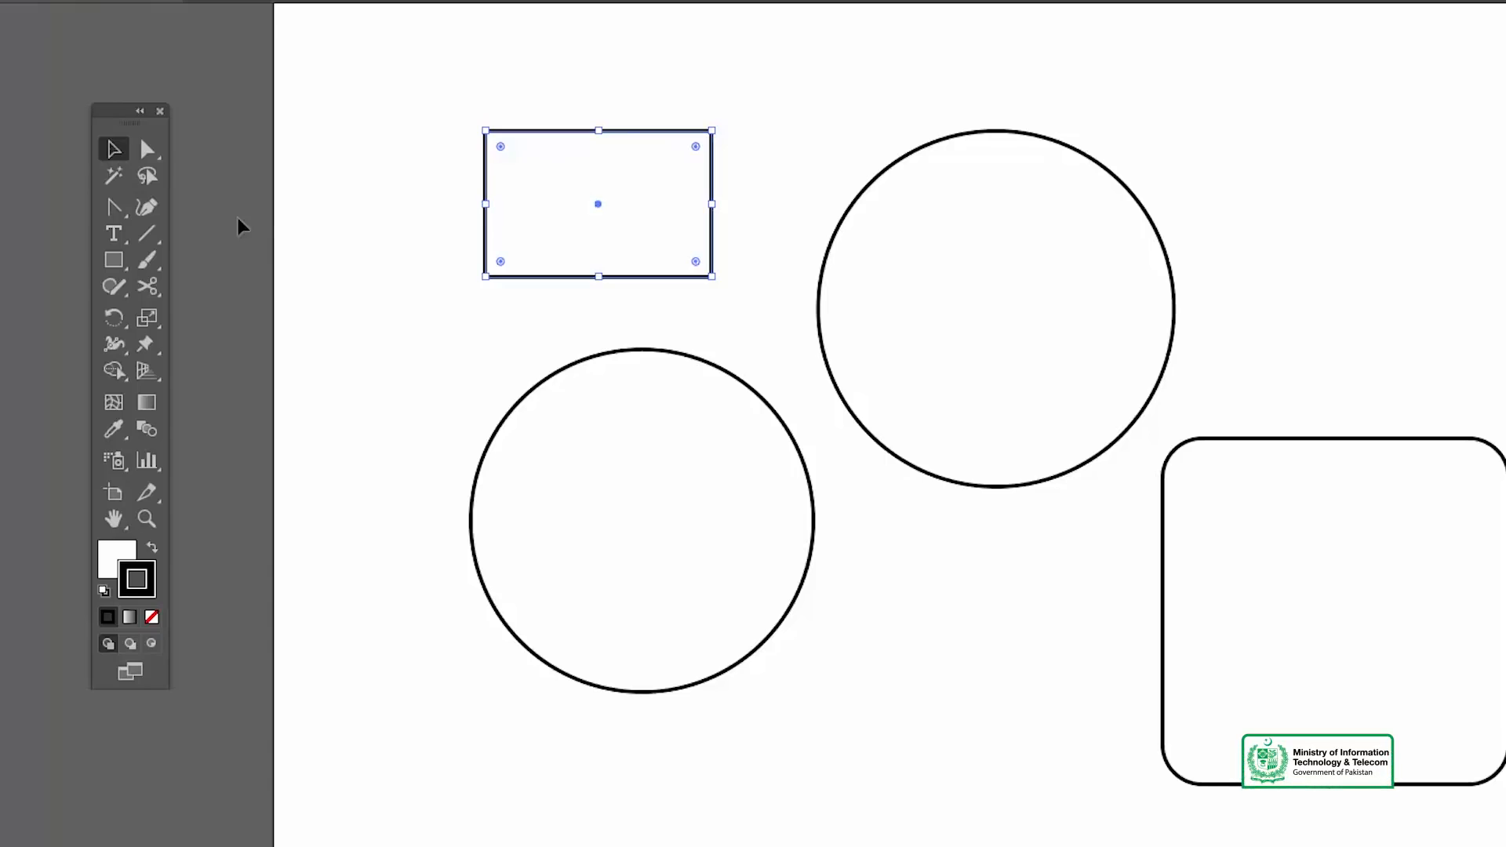
# Create a second rectangle of 0.9537 × 0.6157 in with the Rectangle tool, starting inside the first one.
pyautogui.click(113, 260)
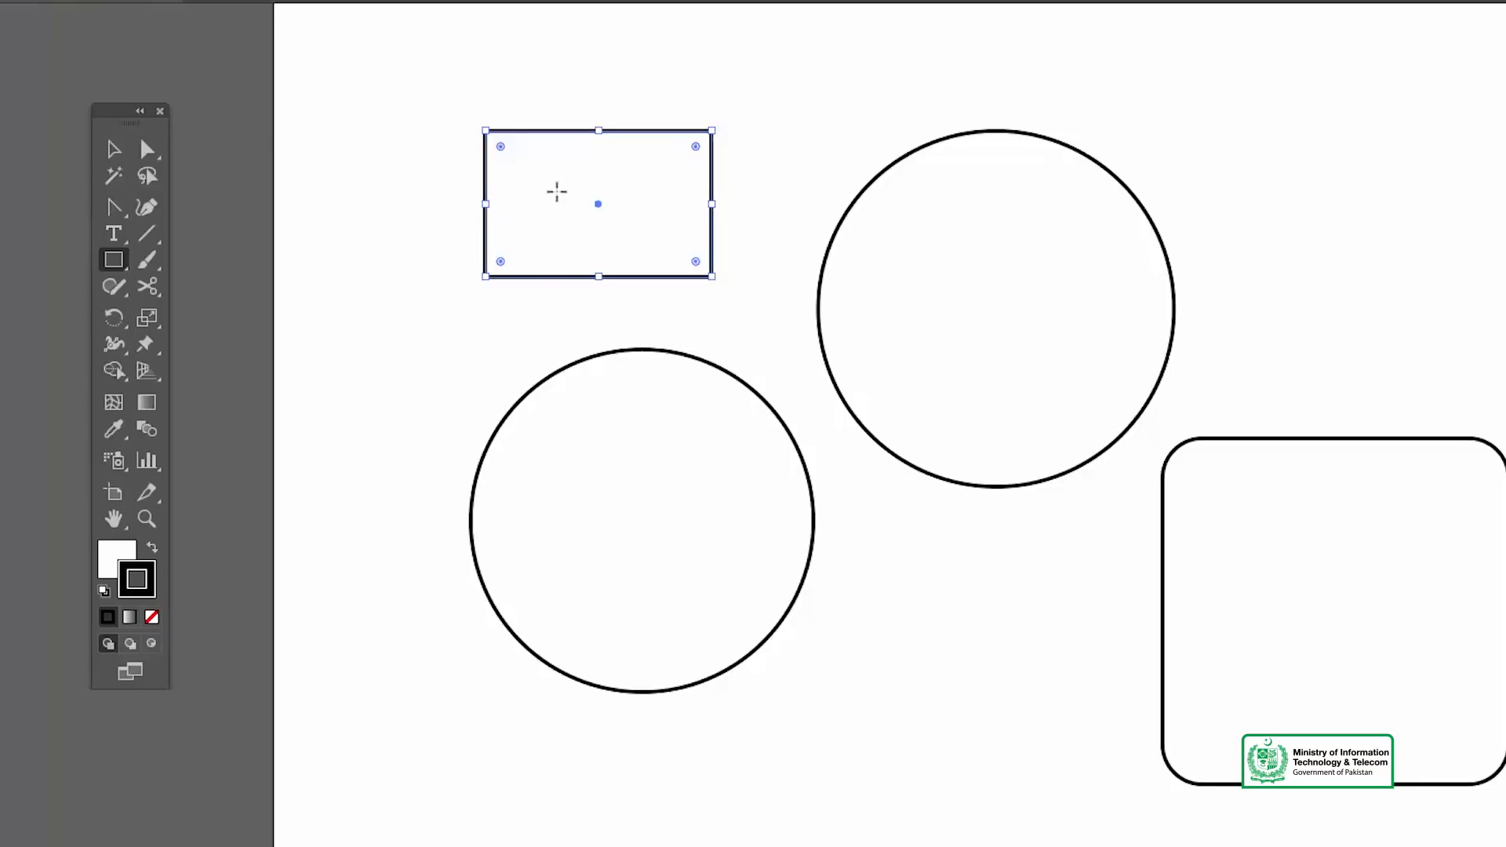
pyautogui.click(557, 191)
pyautogui.moveTo(1246, 261); pyautogui.dragTo(923, 135)
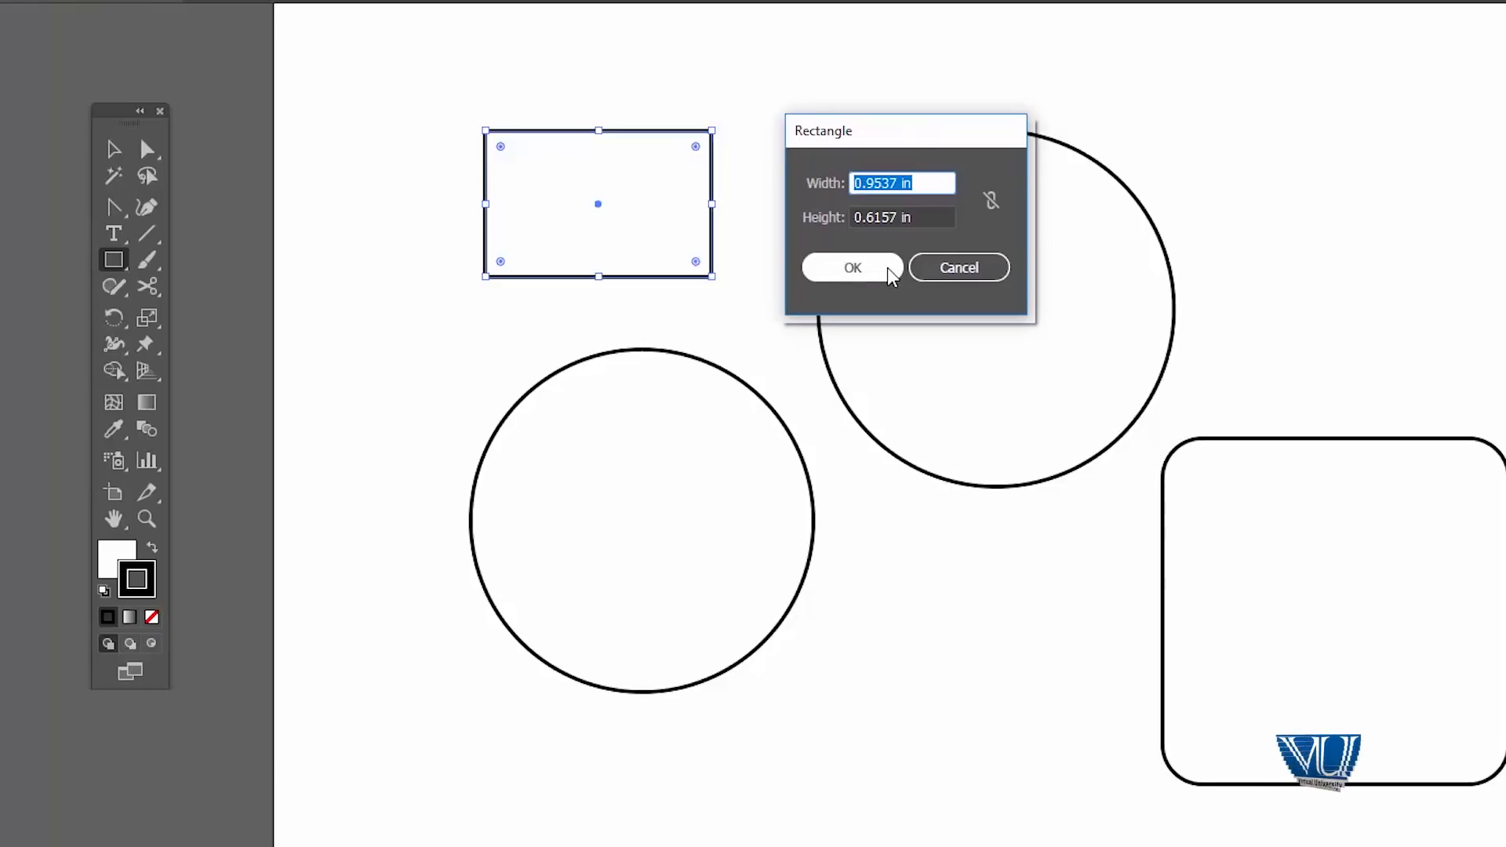
pyautogui.click(852, 267)
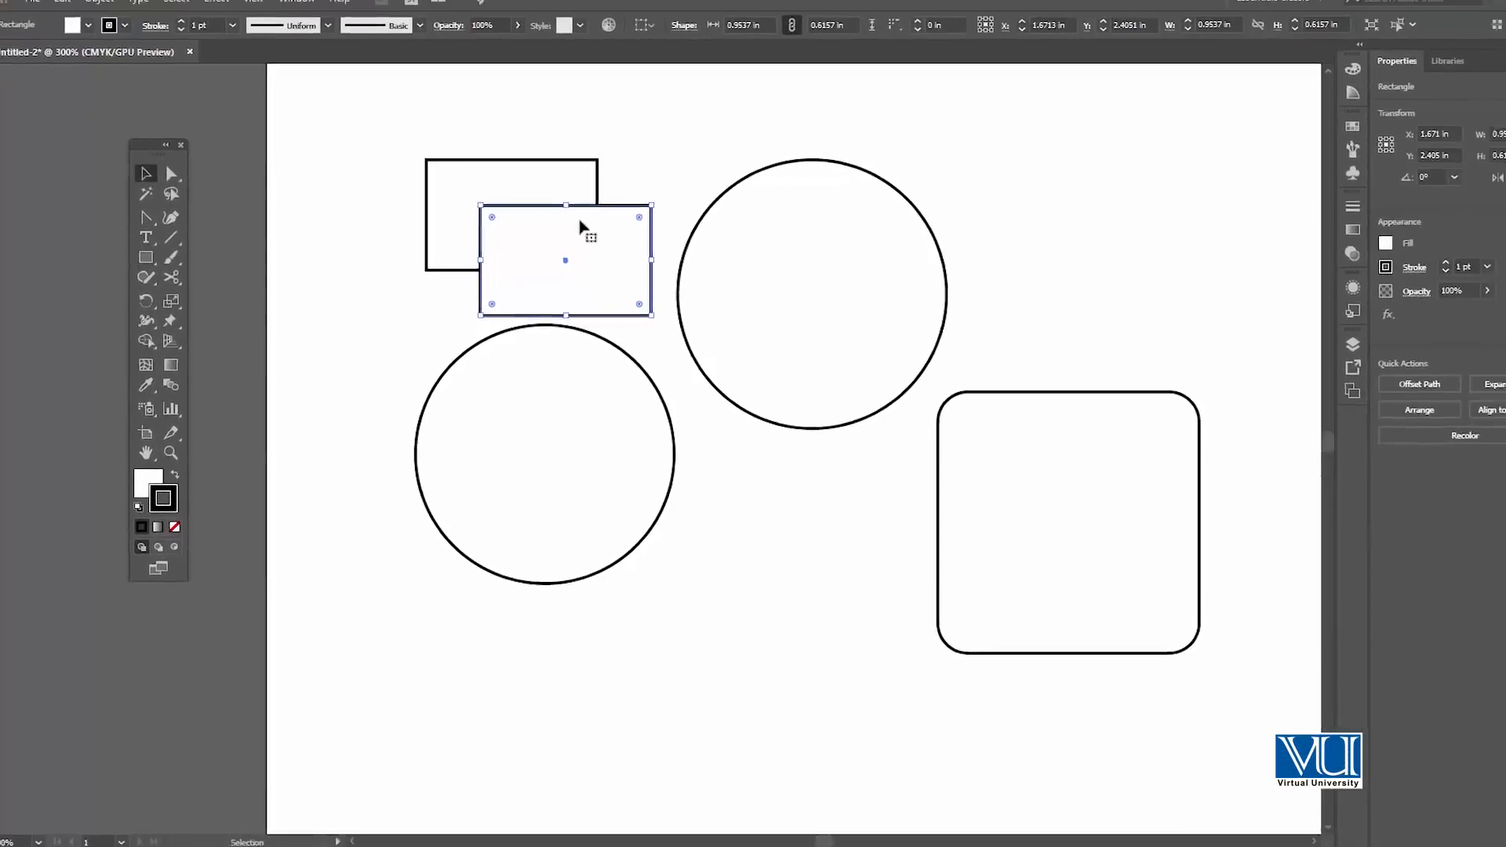
pyautogui.press('v')
pyautogui.click(622, 187)
pyautogui.click(621, 206)
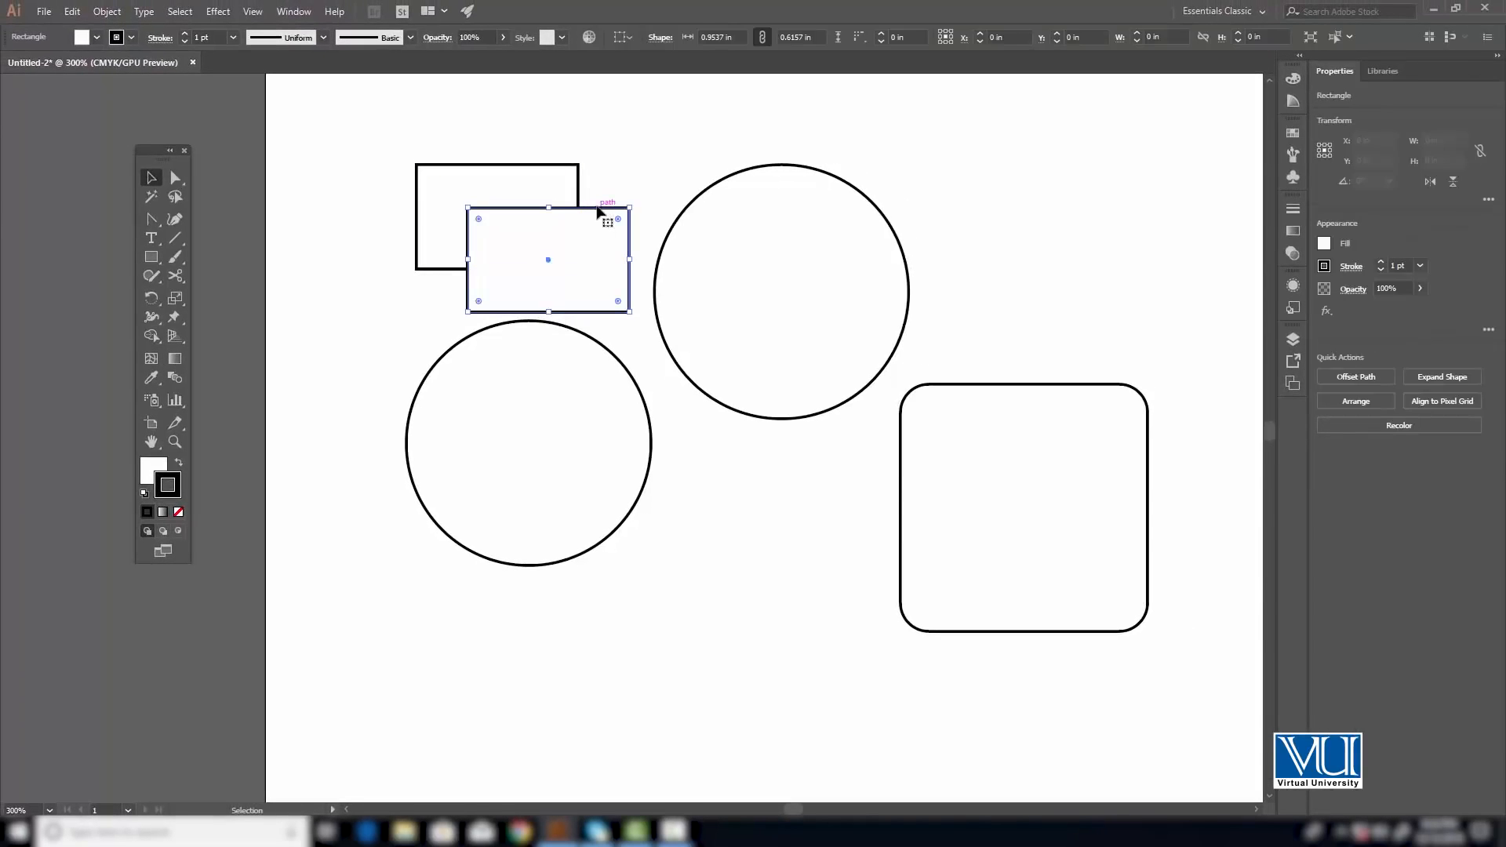
# Check the width and height held in the Rectangle options without creating another shape.
pyautogui.press('m')
pyautogui.click(606, 213)
pyautogui.moveTo(694, 160); pyautogui.dragTo(720, 171)
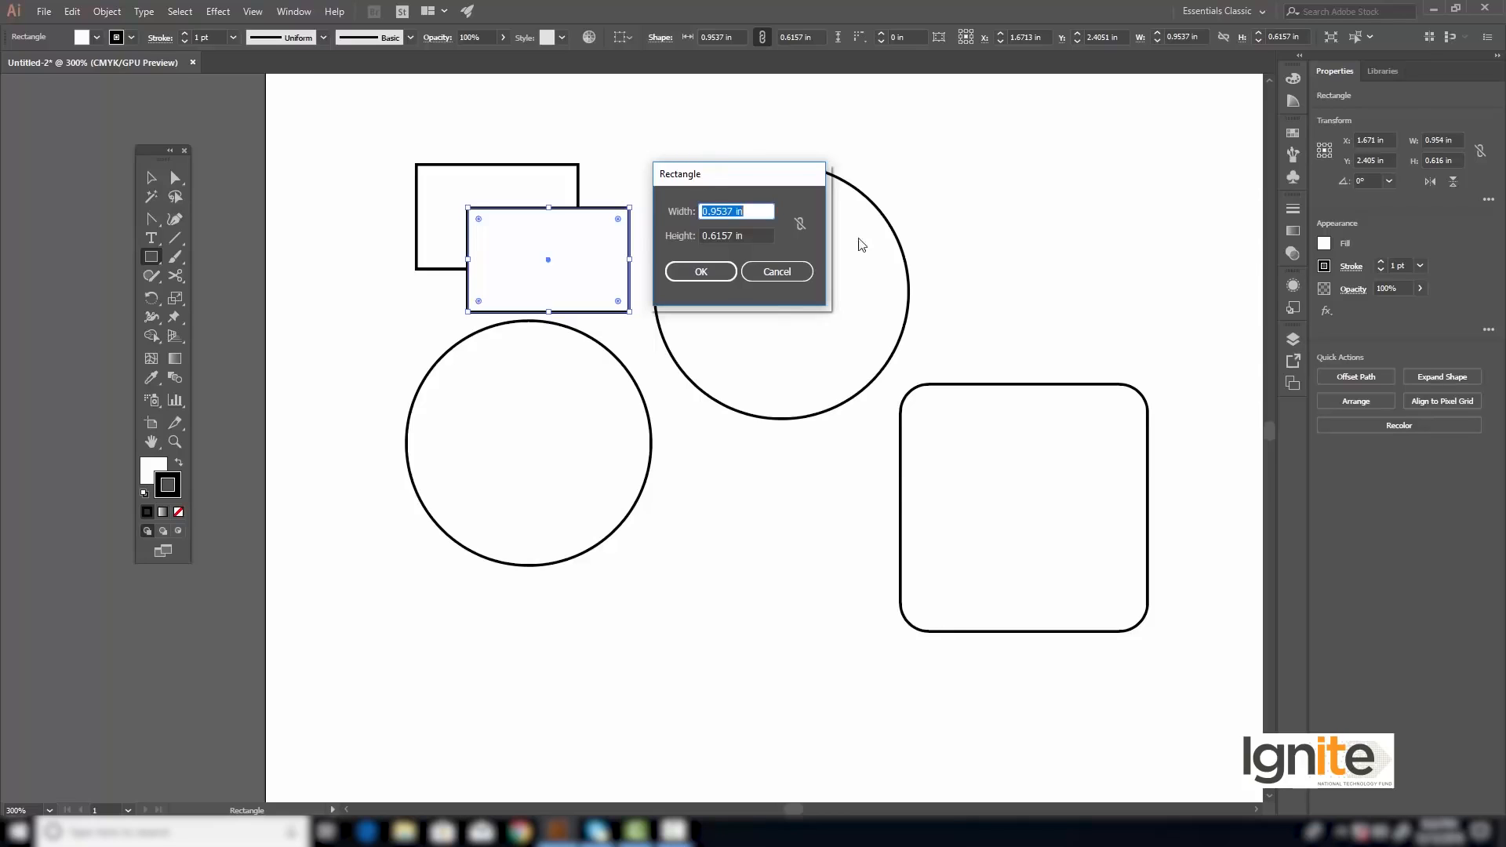
pyautogui.click(776, 276)
# Delete the two rectangles, both circles and the rounded square to clear the artboard.
pyautogui.press('v')
pyautogui.click(599, 148)
pyautogui.click(588, 208)
pyautogui.press('Delete')
pyautogui.click(558, 165)
pyautogui.press('Delete')
pyautogui.click(538, 324)
pyautogui.press('Delete')
pyautogui.click(663, 245)
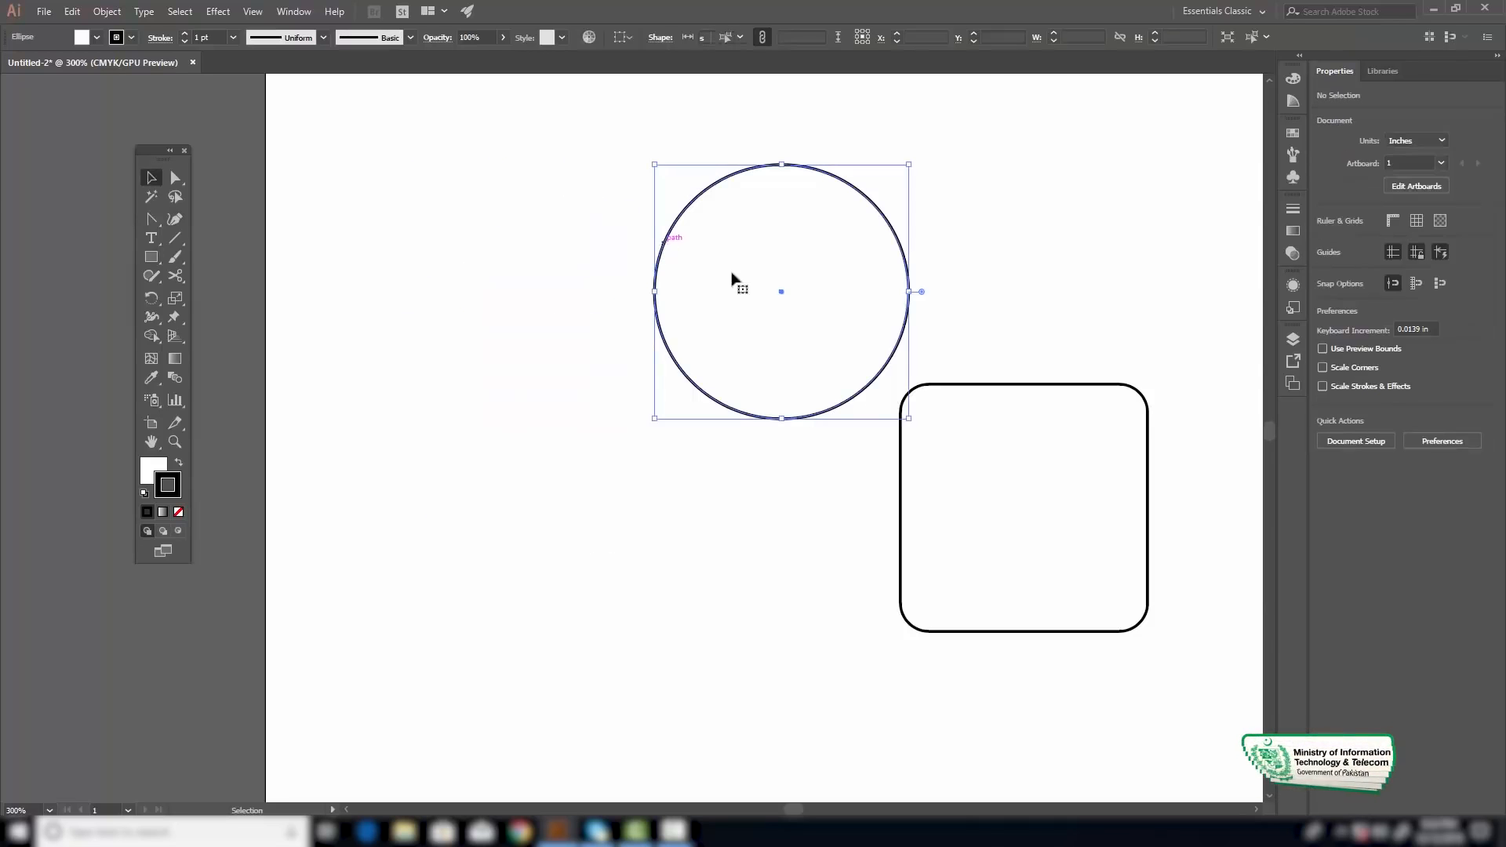
pyautogui.press('Delete')
pyautogui.click(956, 400)
pyautogui.press('Delete')
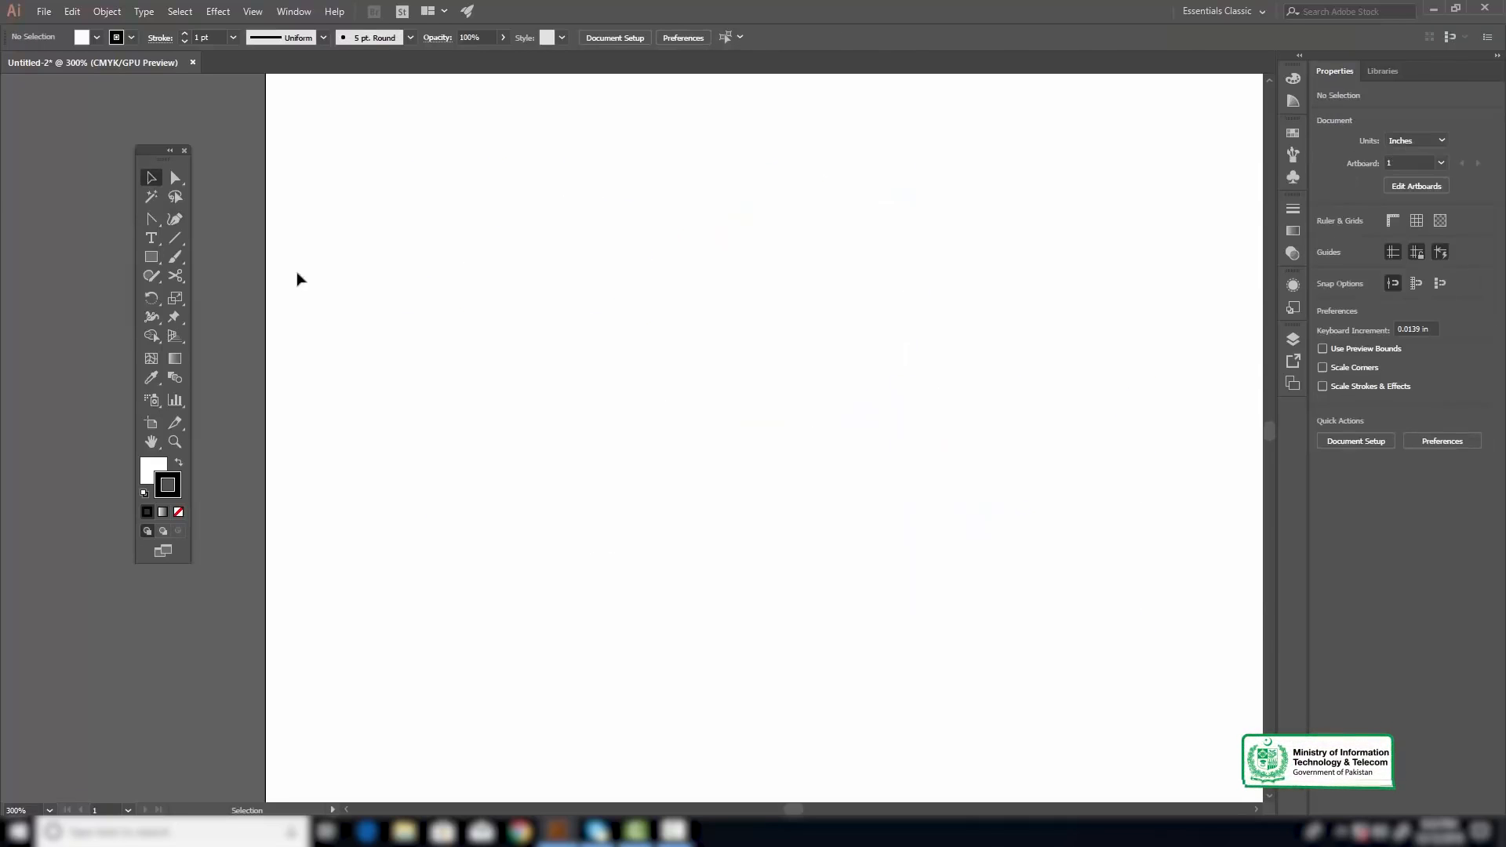
# Draw a rectangle about 1.36 × 1.14 in near the middle of the artboard with the Rectangle tool.
pyautogui.click(153, 258)
pyautogui.moveTo(676, 284)
pyautogui.mouseDown()
pyautogui.moveTo(805, 413)
pyautogui.moveTo(907, 477)
pyautogui.mouseUp()
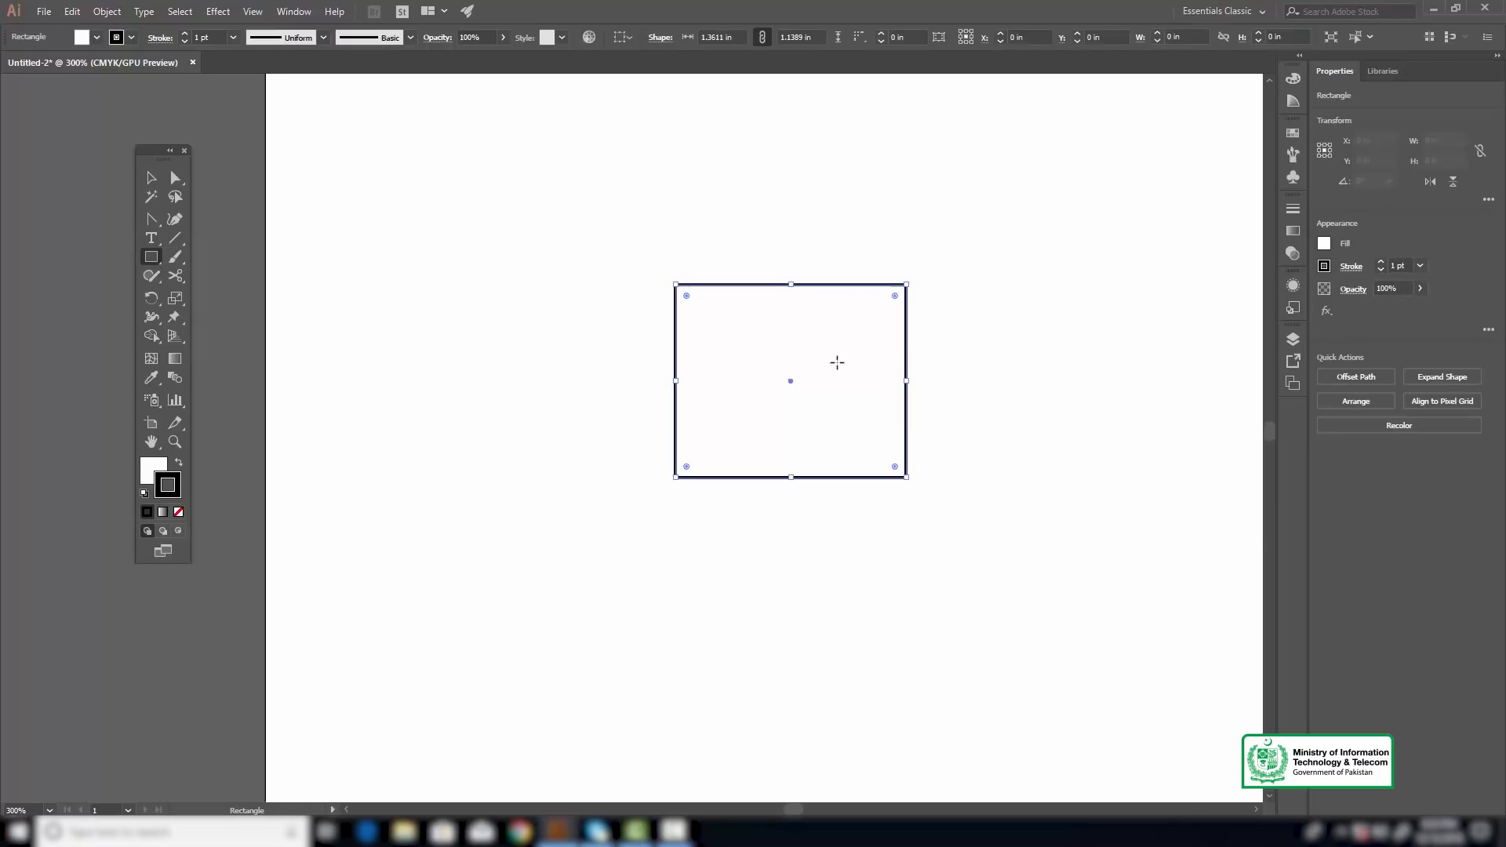
pyautogui.press('z')
pyautogui.click(805, 377)
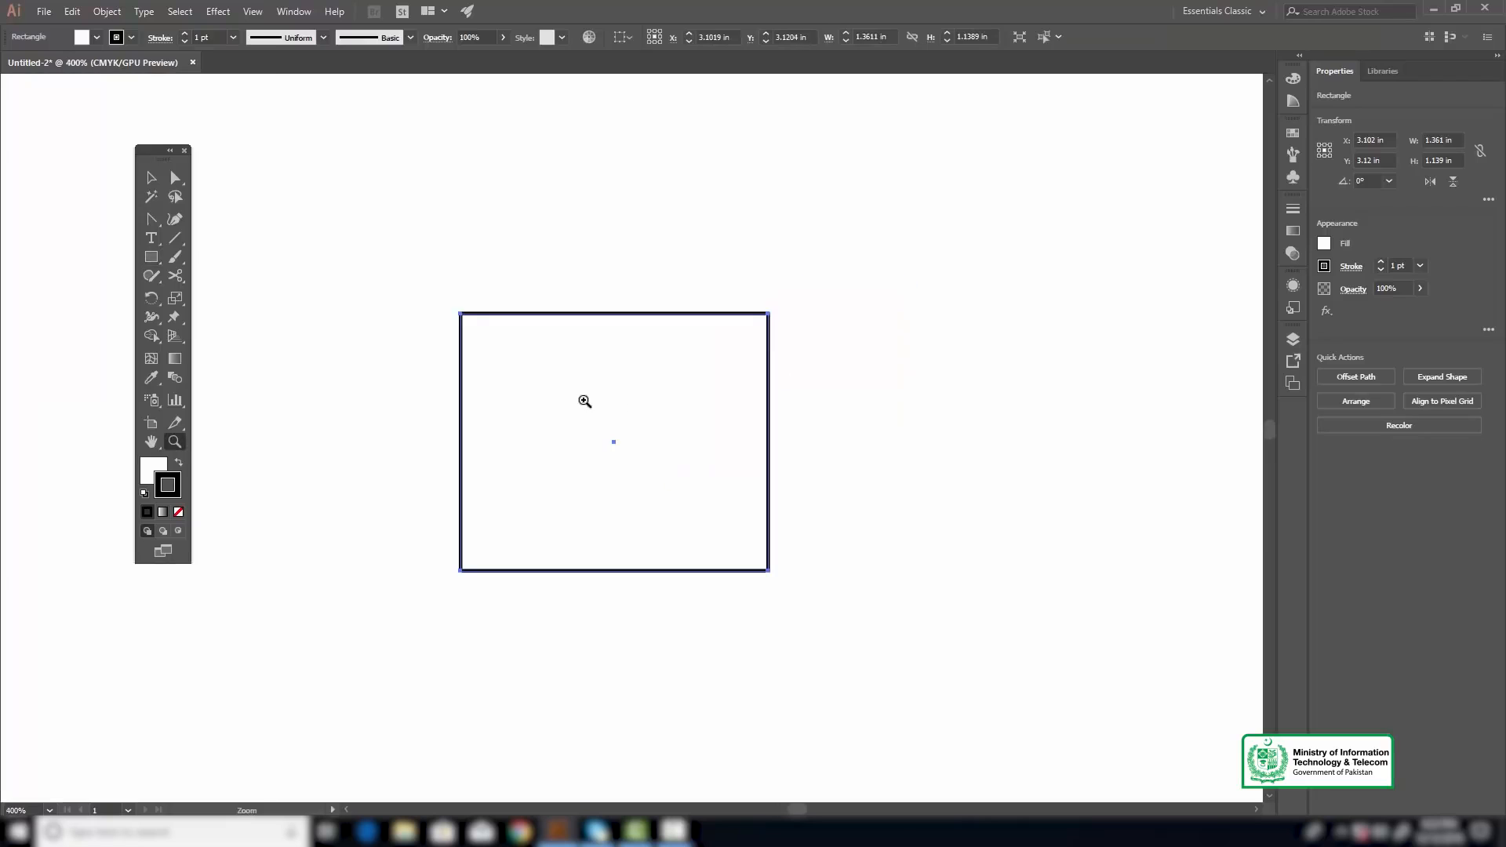
pyautogui.click(584, 401)
pyautogui.press('v')
pyautogui.moveTo(693, 400); pyautogui.dragTo(673, 336)
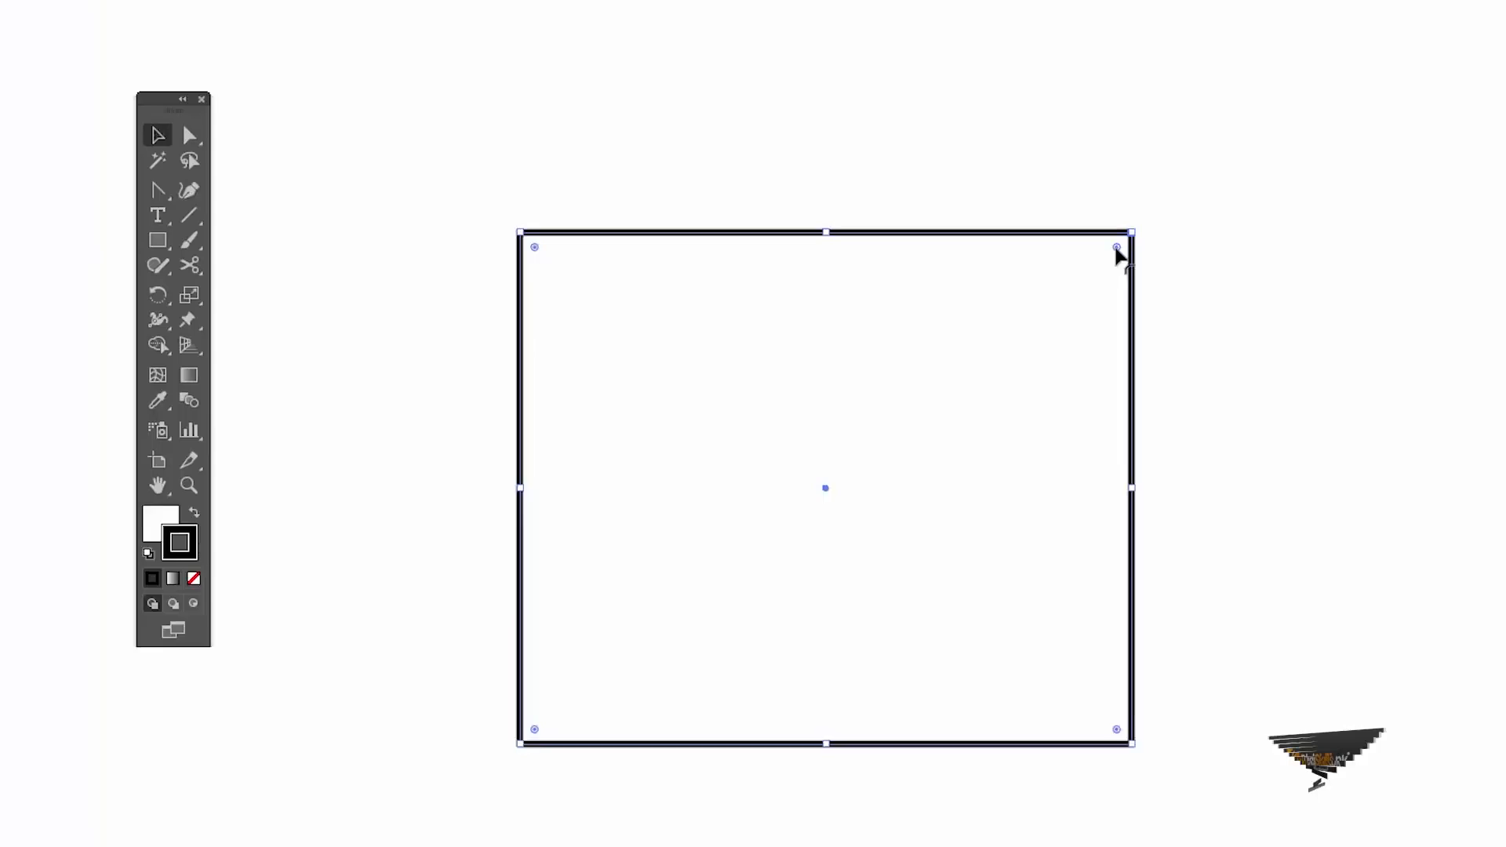
# Try rounding all four rectangle corners together, the second time to about 0.5 in radius, and undo each rounding.
pyautogui.moveTo(1167, 248); pyautogui.dragTo(965, 345)
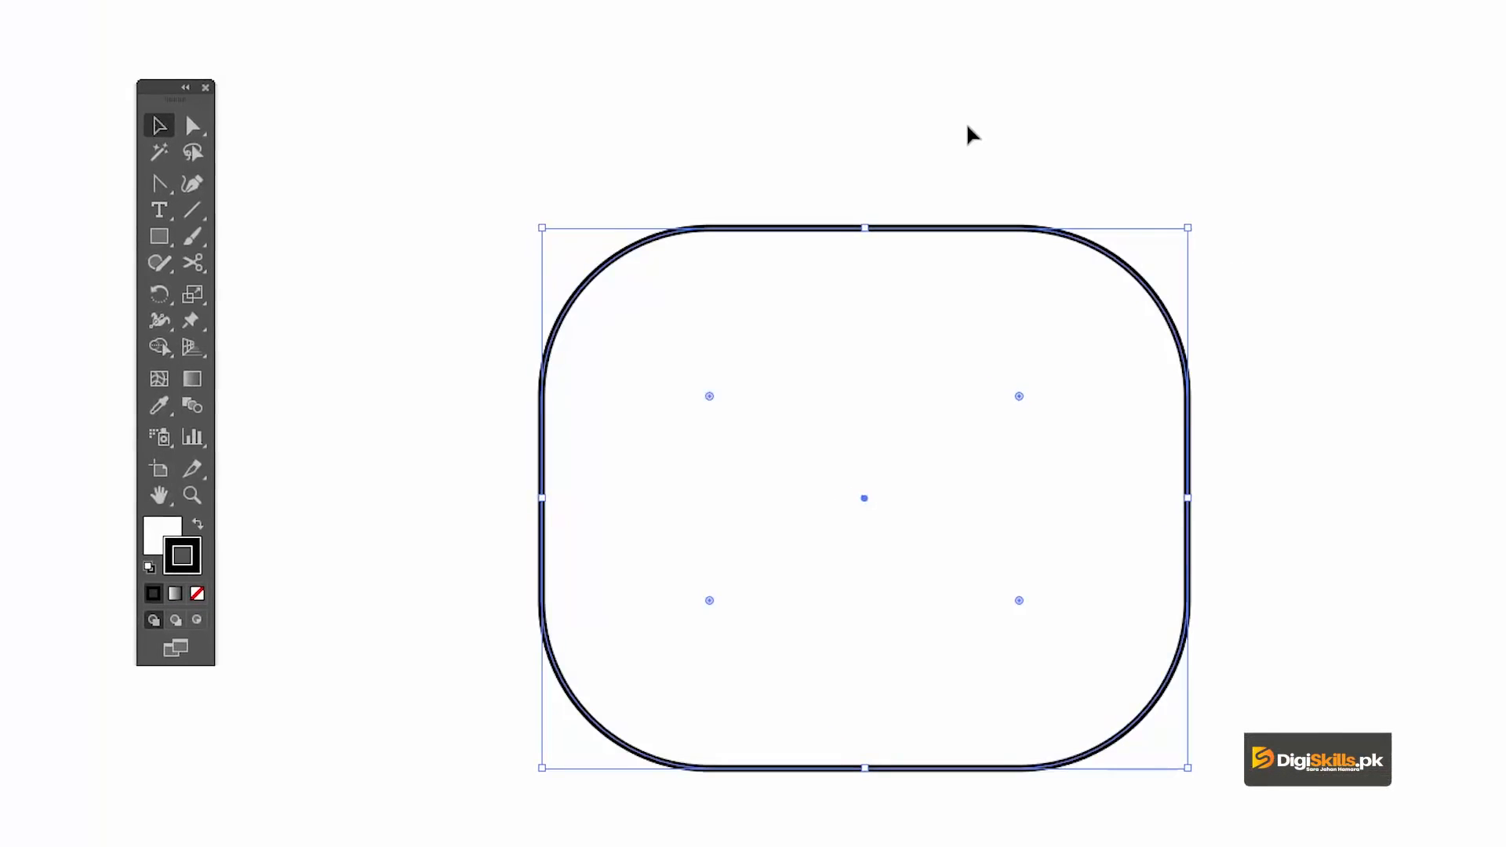
pyautogui.hotkey('ctrl', 'z')
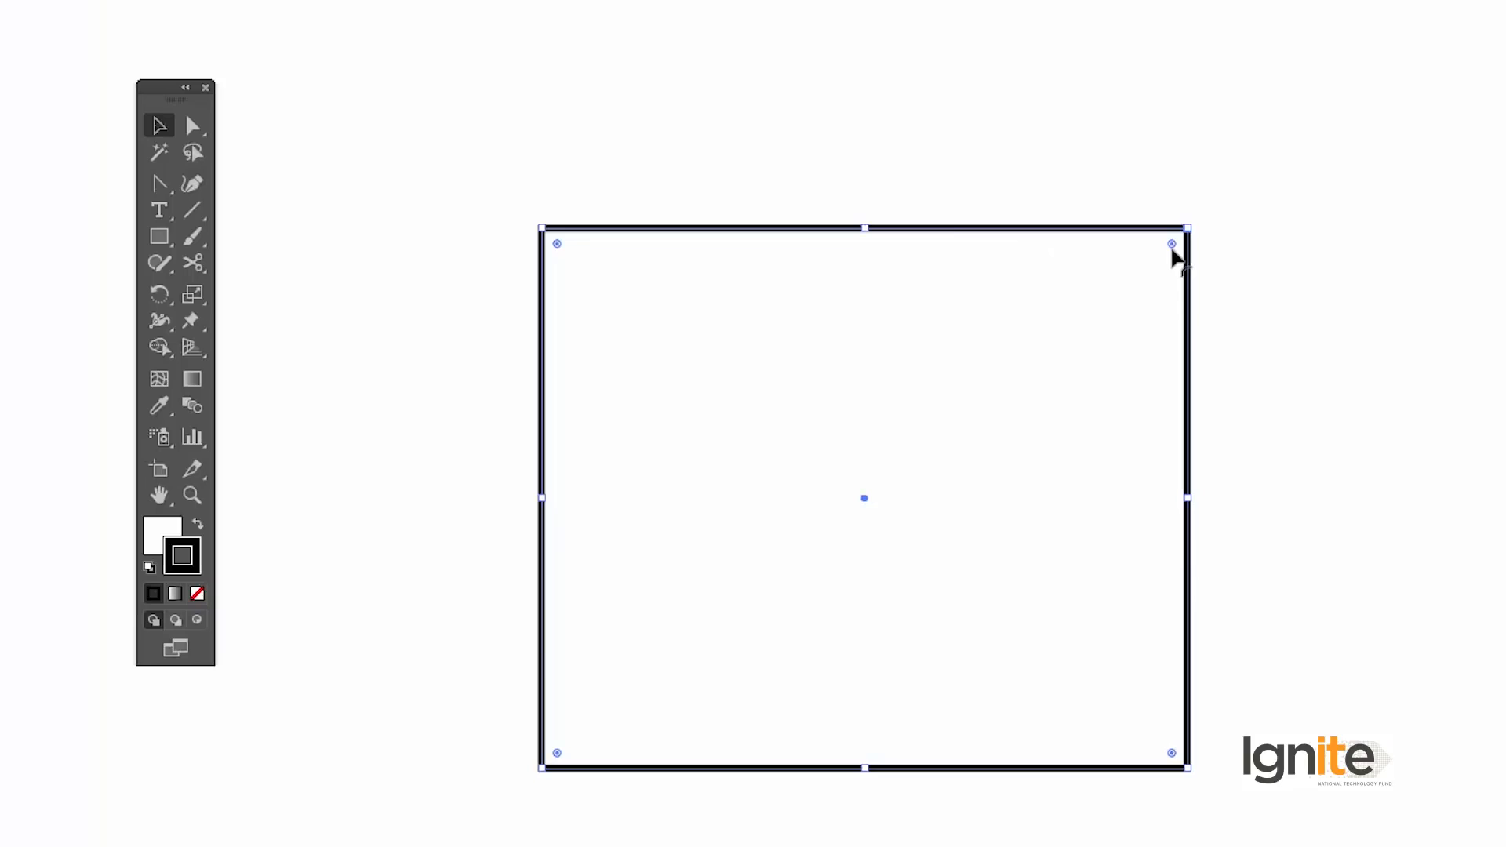
pyautogui.press('z')
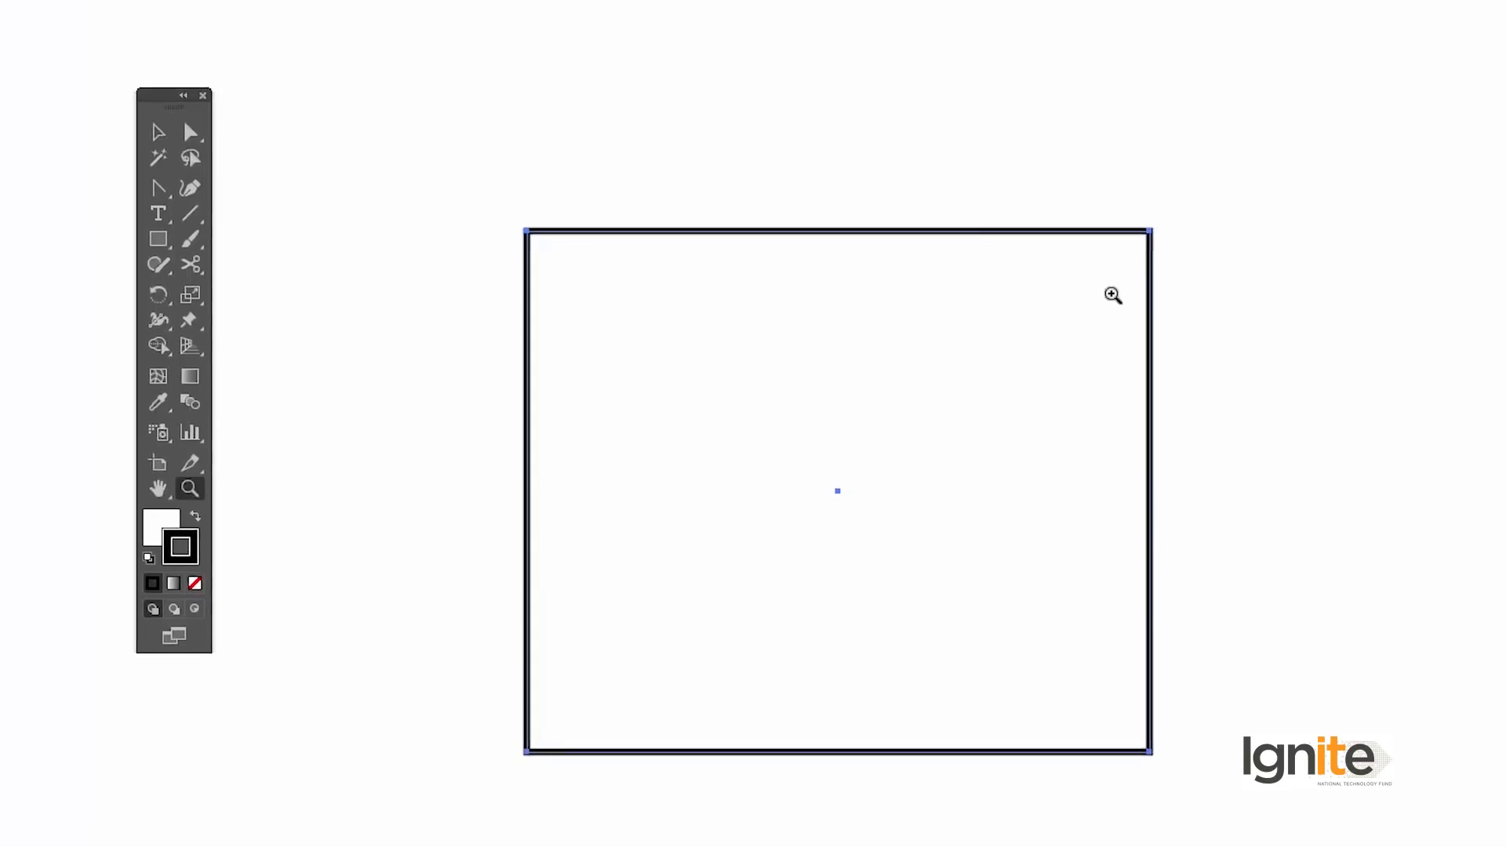
pyautogui.click(1150, 292)
pyautogui.click(793, 512)
pyautogui.press('v')
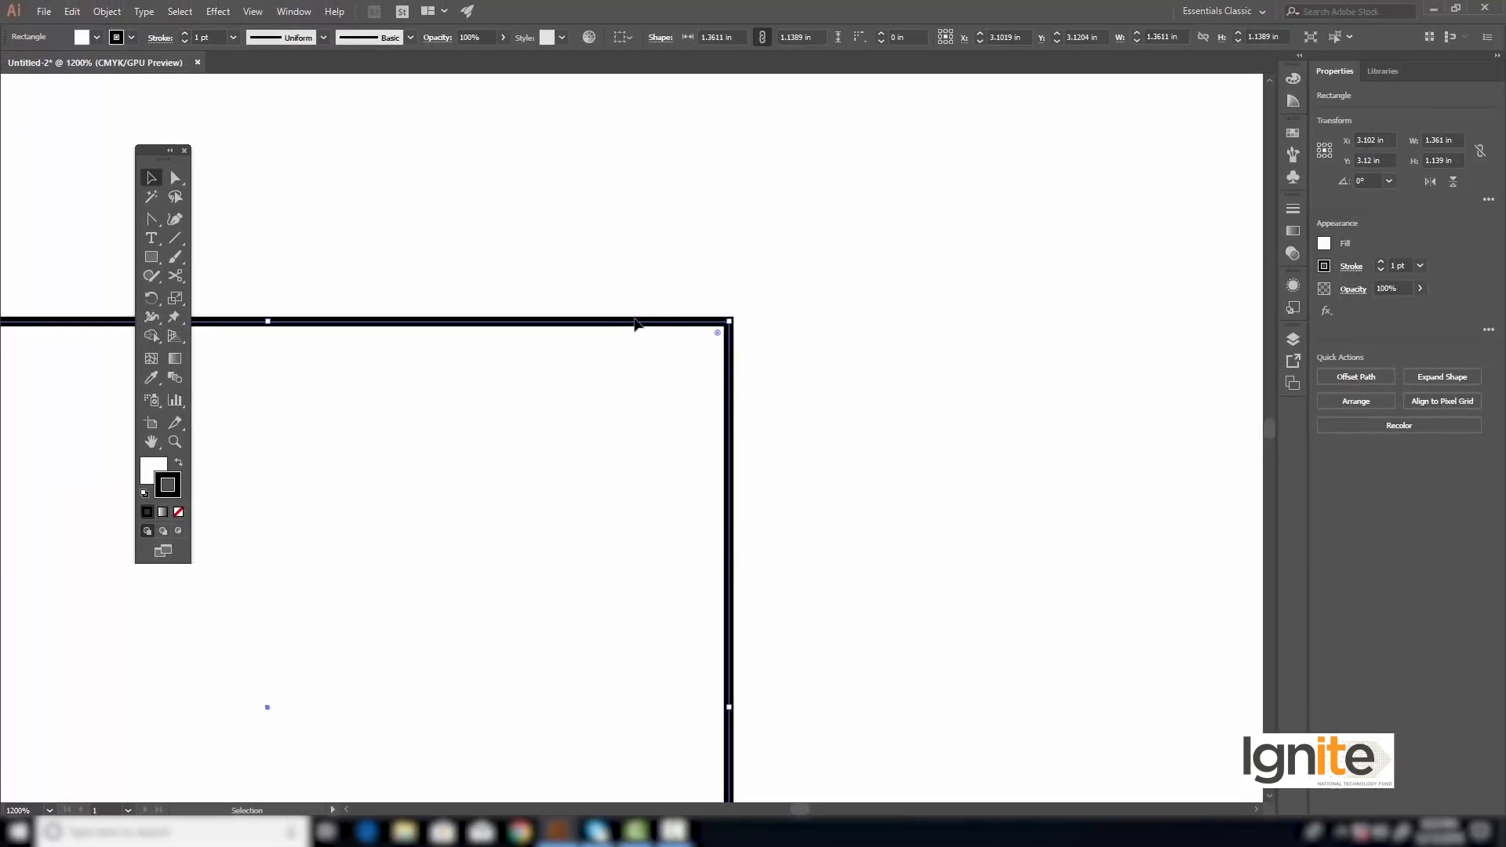
pyautogui.moveTo(630, 295); pyautogui.dragTo(785, 221)
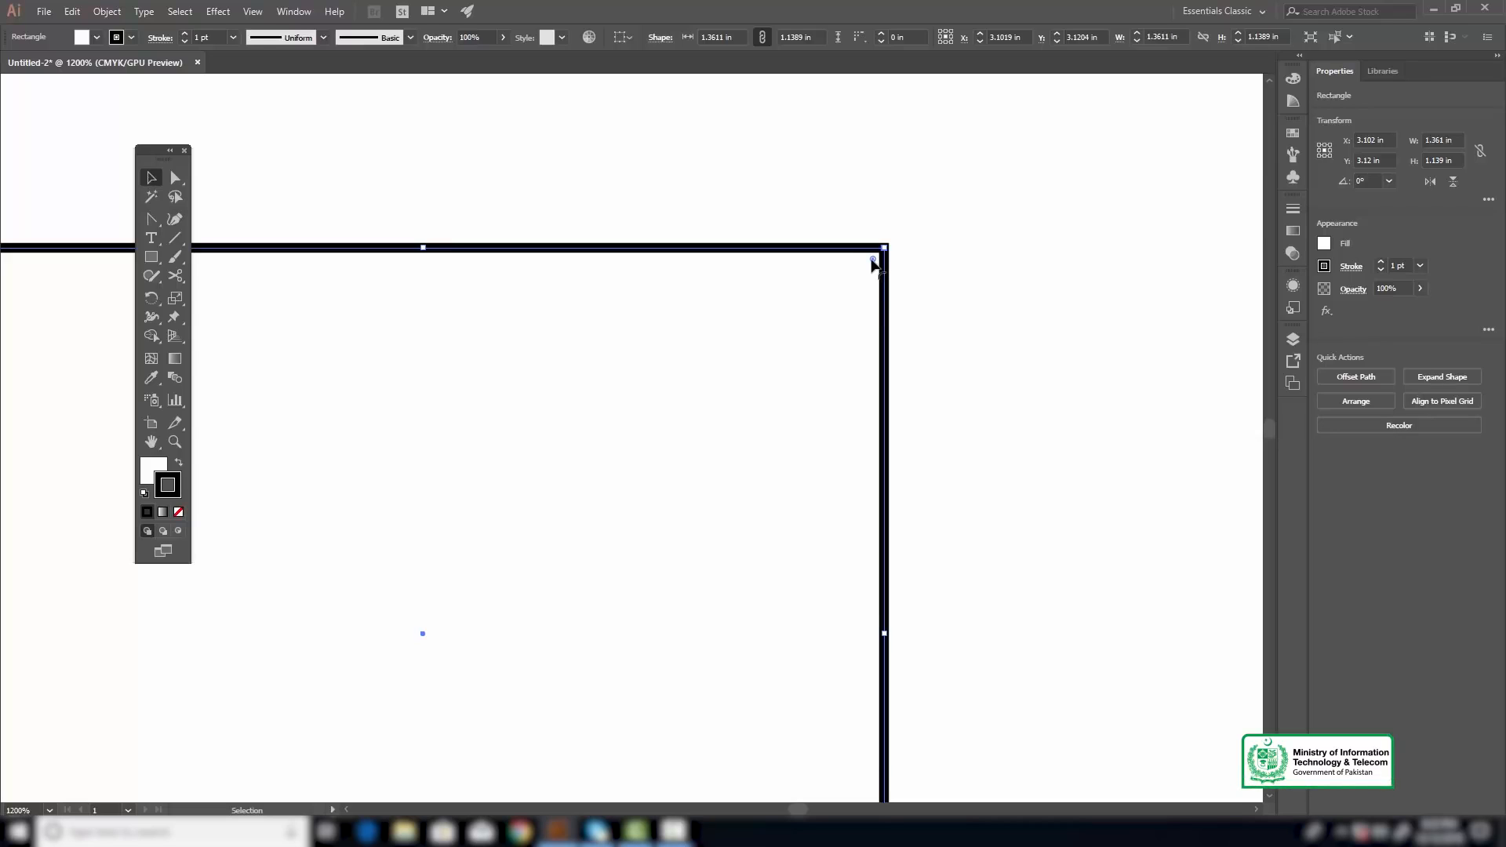
pyautogui.moveTo(872, 259); pyautogui.dragTo(433, 471)
pyautogui.moveTo(514, 366); pyautogui.dragTo(782, 253)
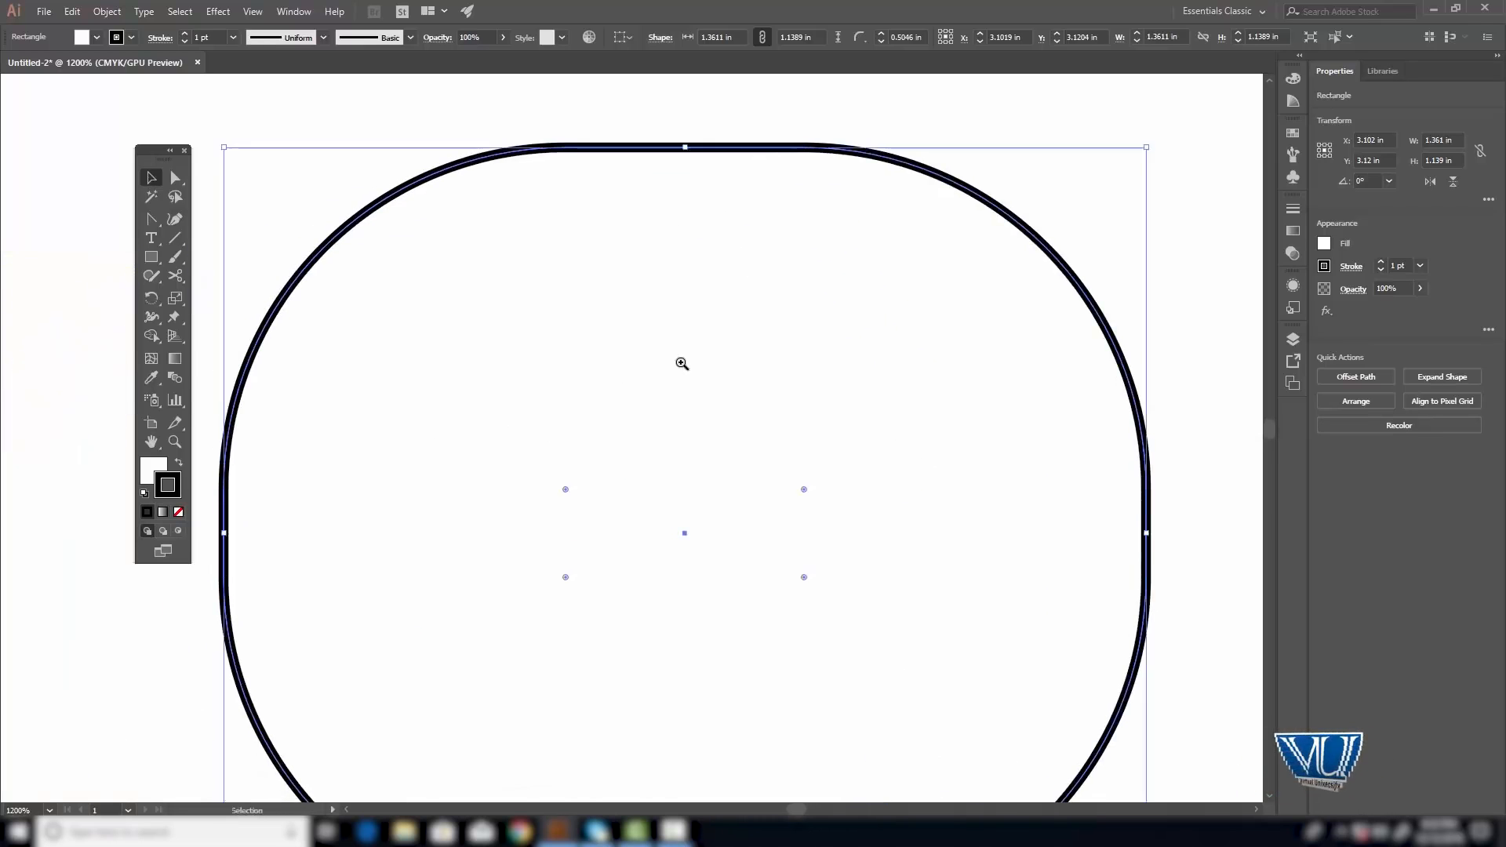
pyautogui.keyDown('ctrl'); pyautogui.keyDown('alt'); pyautogui.click(650, 408); pyautogui.keyUp('alt'); pyautogui.keyUp('ctrl')
pyautogui.keyDown('ctrl'); pyautogui.keyDown('alt'); pyautogui.click(666, 471); pyautogui.keyUp('alt'); pyautogui.keyUp('ctrl')
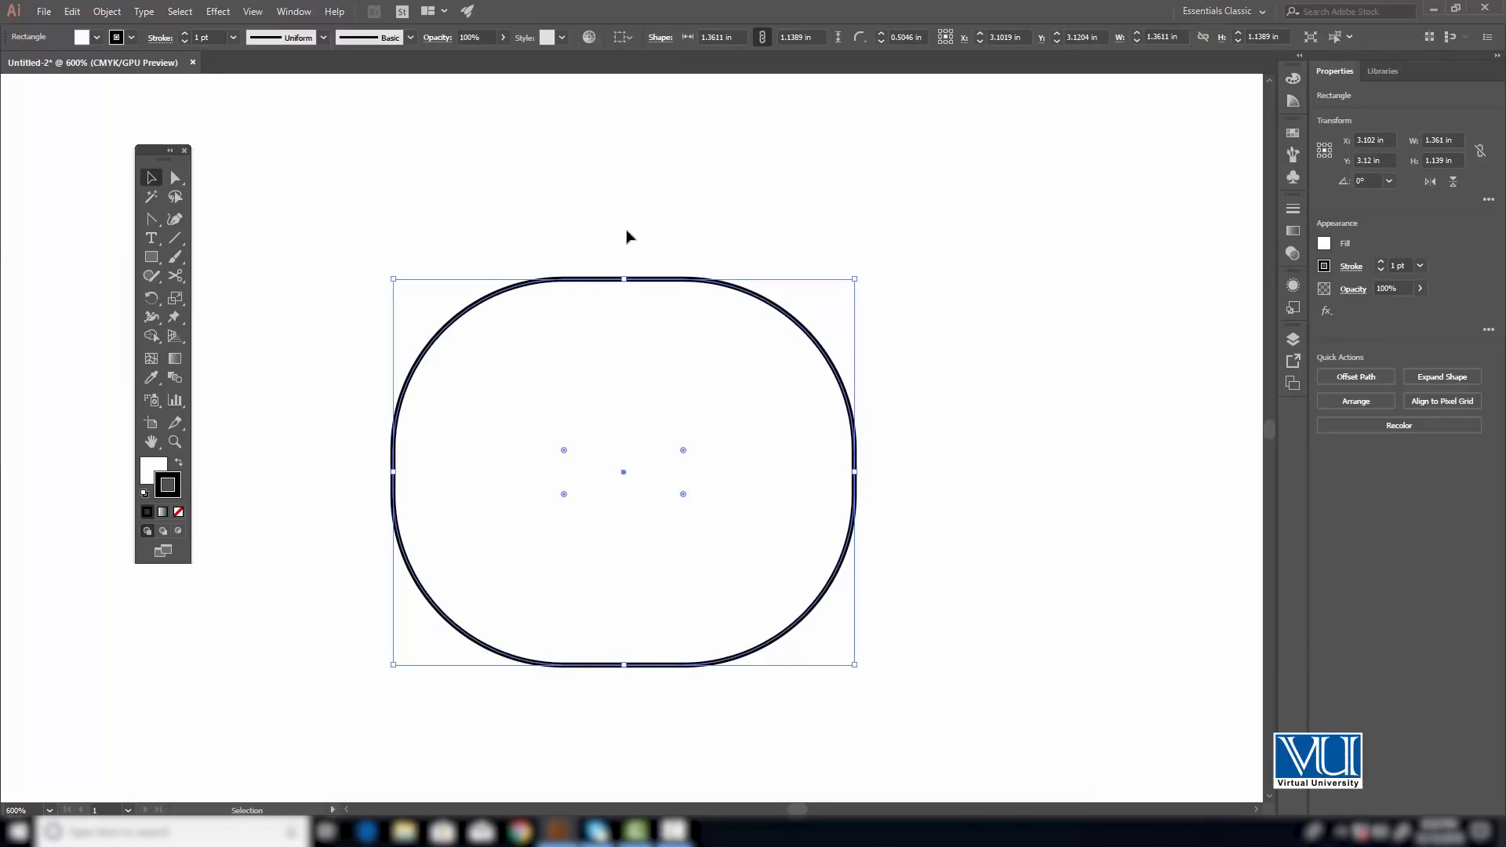
pyautogui.hotkey('ctrl', 'z')
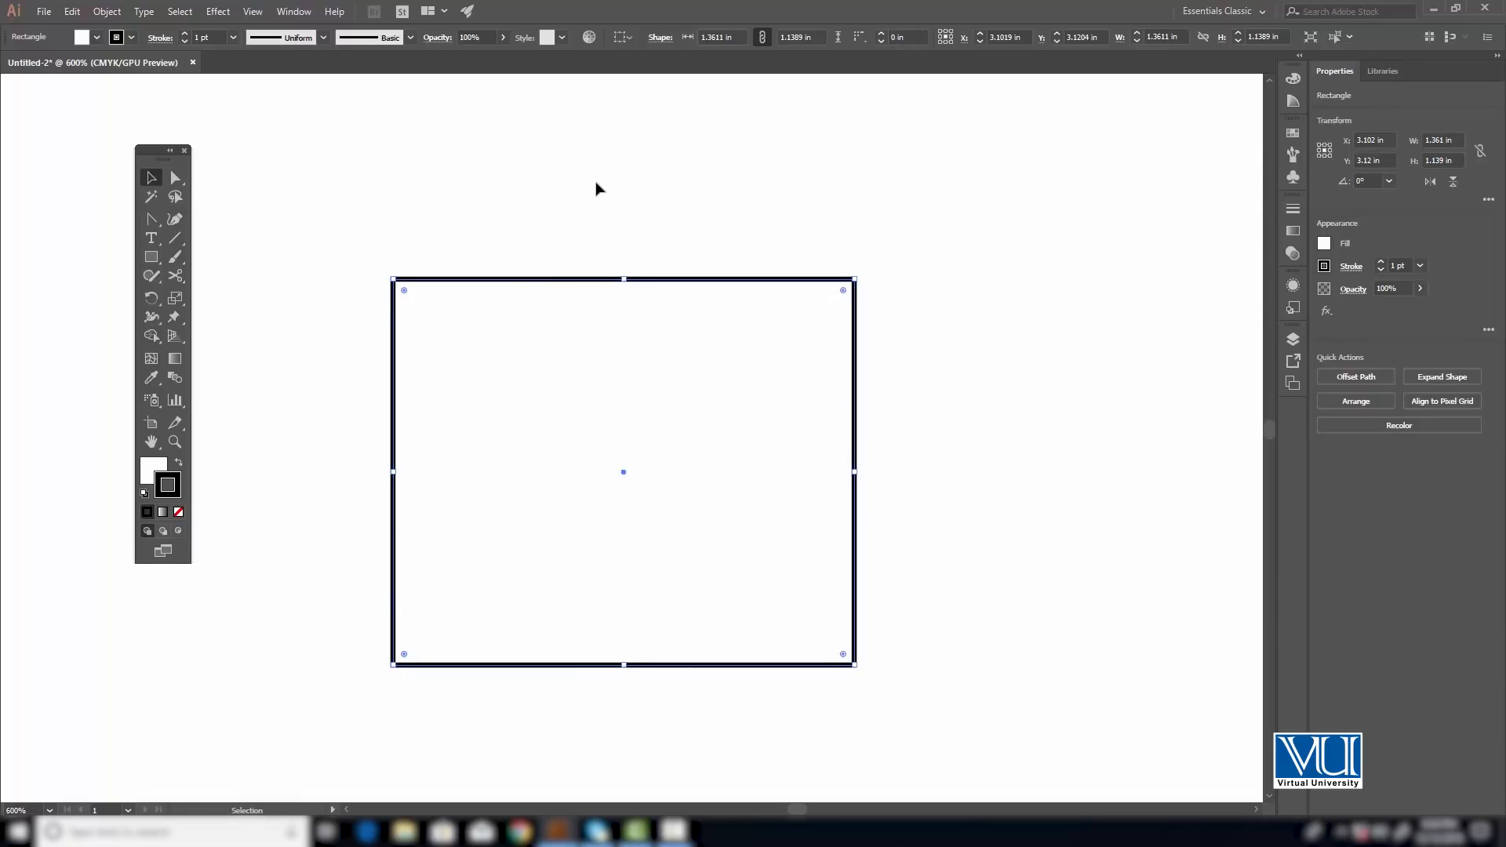
# Round only the rectangle's upper-right corner to a radius of about 0.48 in with the Direct Selection tool.
pyautogui.click(596, 183)
pyautogui.press('z')
pyautogui.click(822, 339)
pyautogui.press('v')
pyautogui.moveTo(583, 448); pyautogui.dragTo(793, 322)
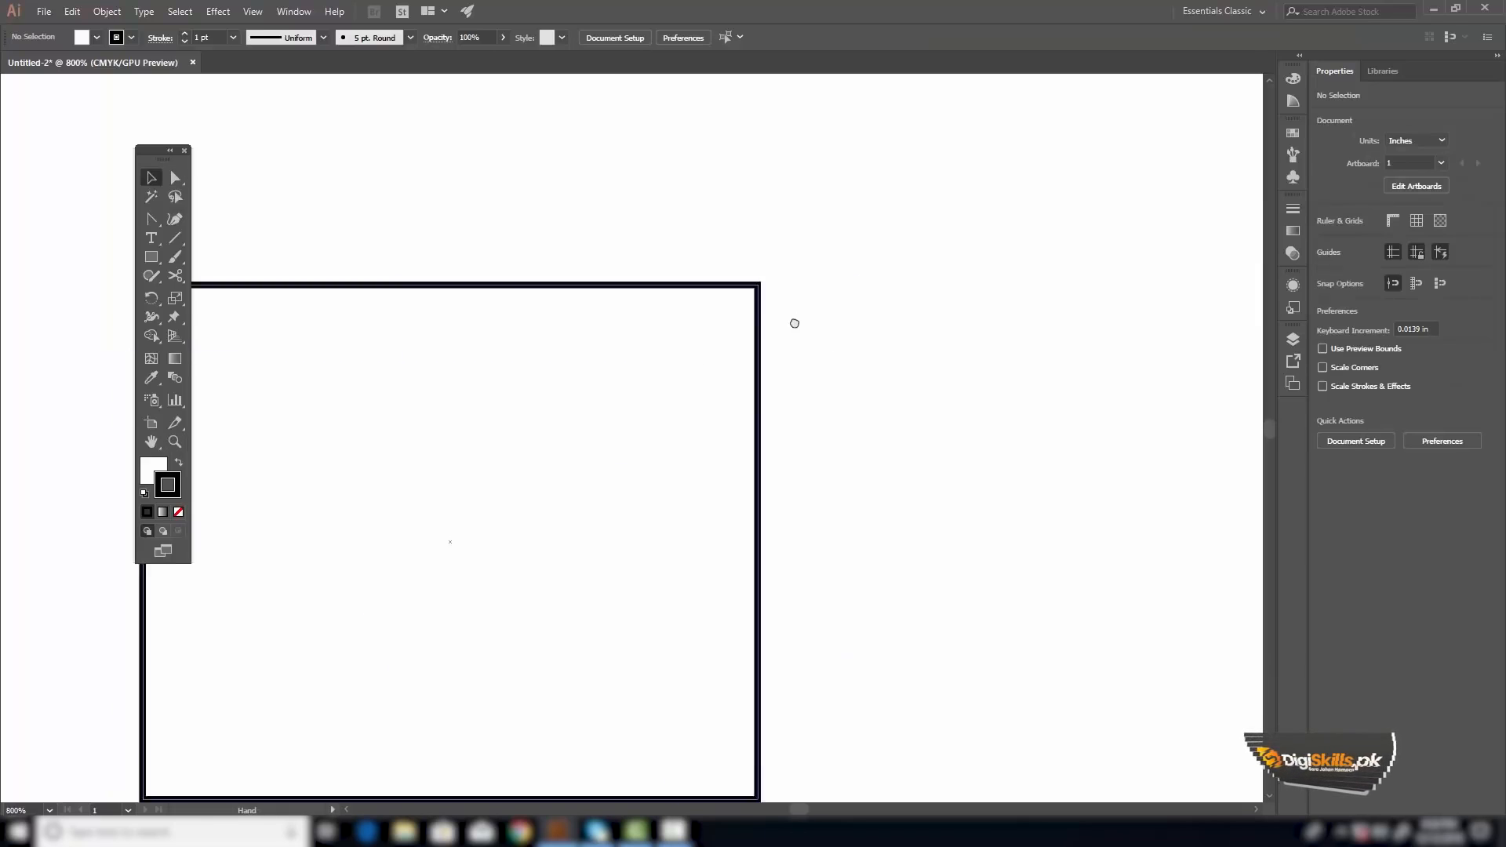
pyautogui.click(175, 179)
pyautogui.moveTo(992, 346); pyautogui.dragTo(616, 419)
pyautogui.moveTo(1012, 369); pyautogui.dragTo(1048, 299)
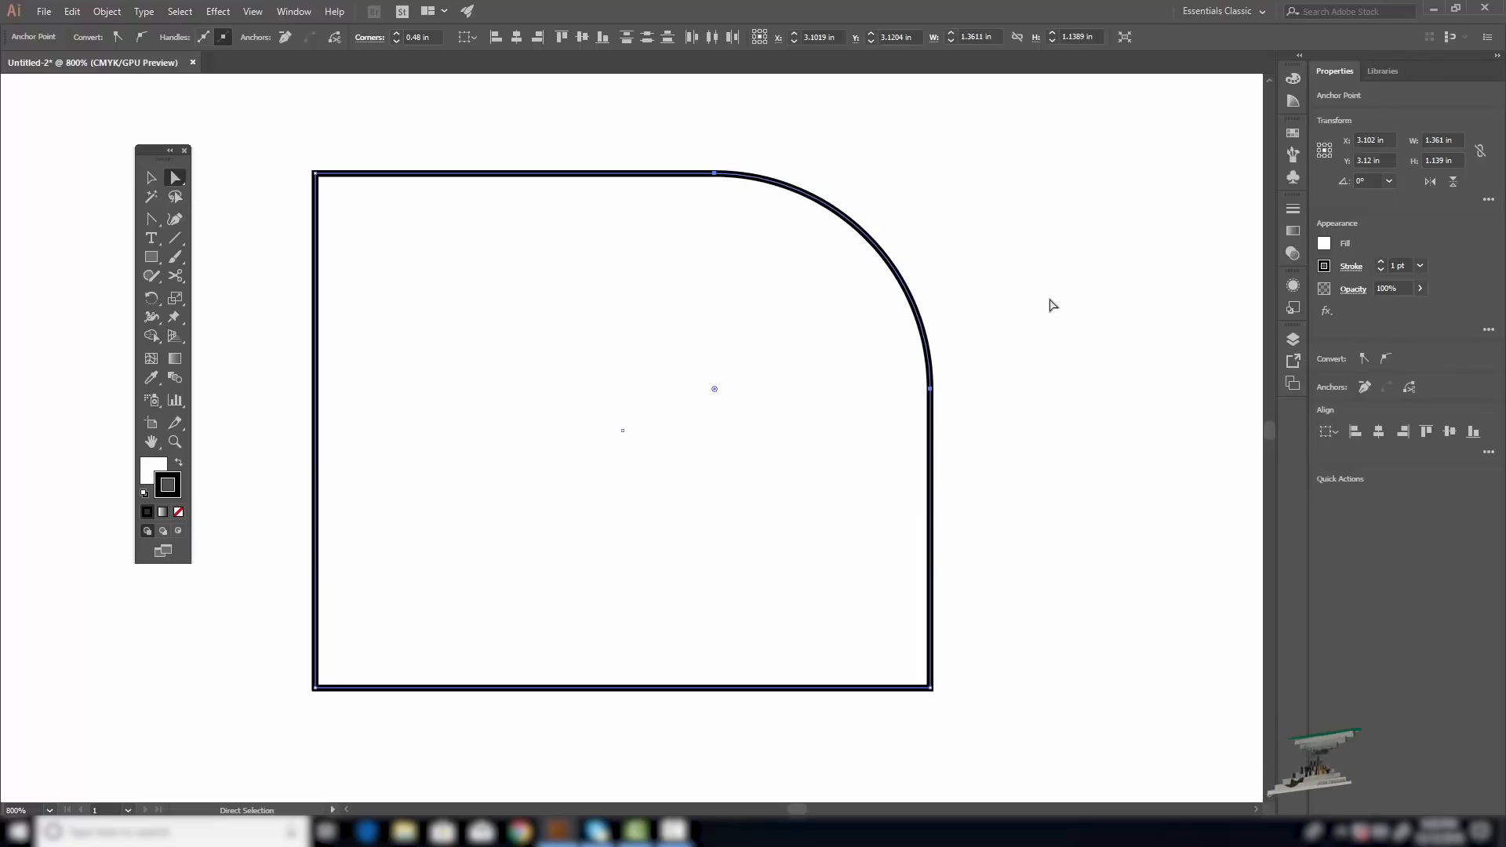
# Draw a hexagon about 1.33 × 1.16 in to the left of the rectangle with the Polygon tool.
pyautogui.press('z')
pyautogui.keyDown('alt'); pyautogui.click(649, 472); pyautogui.keyUp('alt')
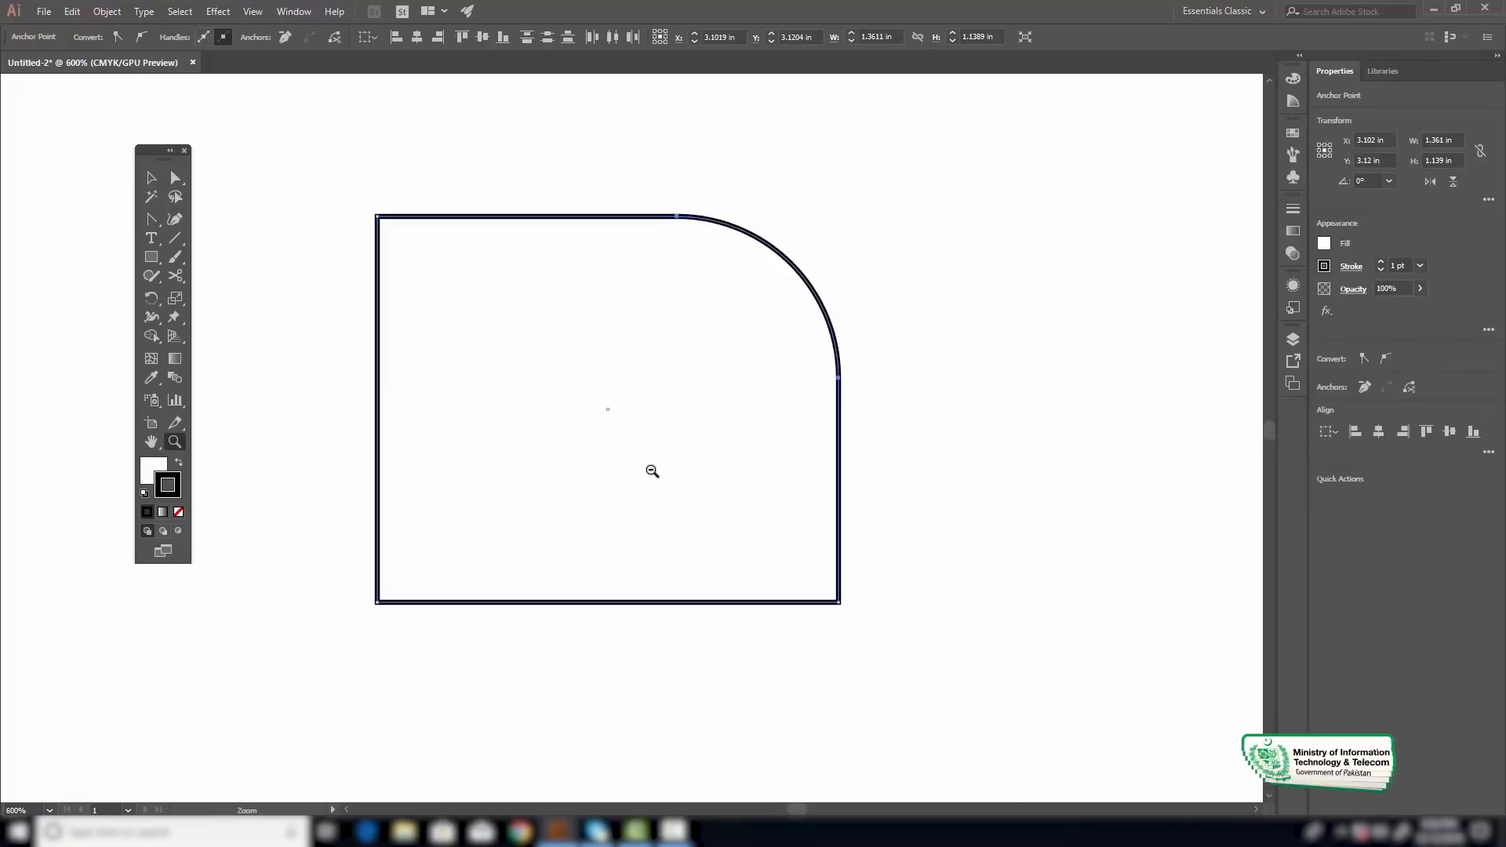
pyautogui.keyDown('alt'); pyautogui.click(590, 325); pyautogui.keyUp('alt')
pyautogui.press('v')
pyautogui.moveTo(584, 292); pyautogui.dragTo(957, 181)
pyautogui.moveTo(152, 256); pyautogui.dragTo(224, 313)
pyautogui.moveTo(462, 346); pyautogui.dragTo(525, 428)
pyautogui.press('z')
pyautogui.click(447, 327)
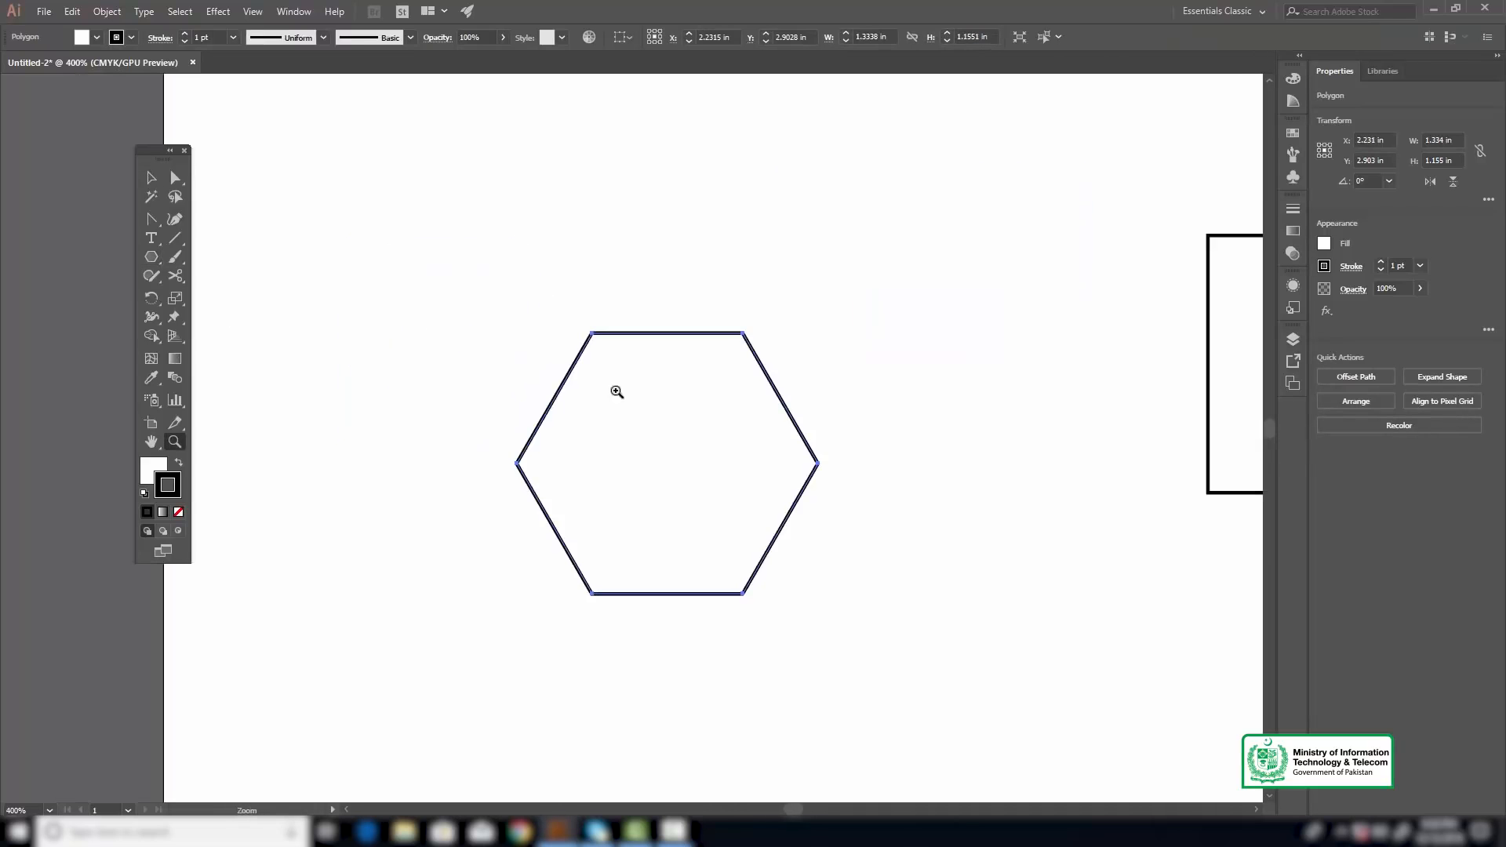
pyautogui.click(616, 391)
pyautogui.press('v')
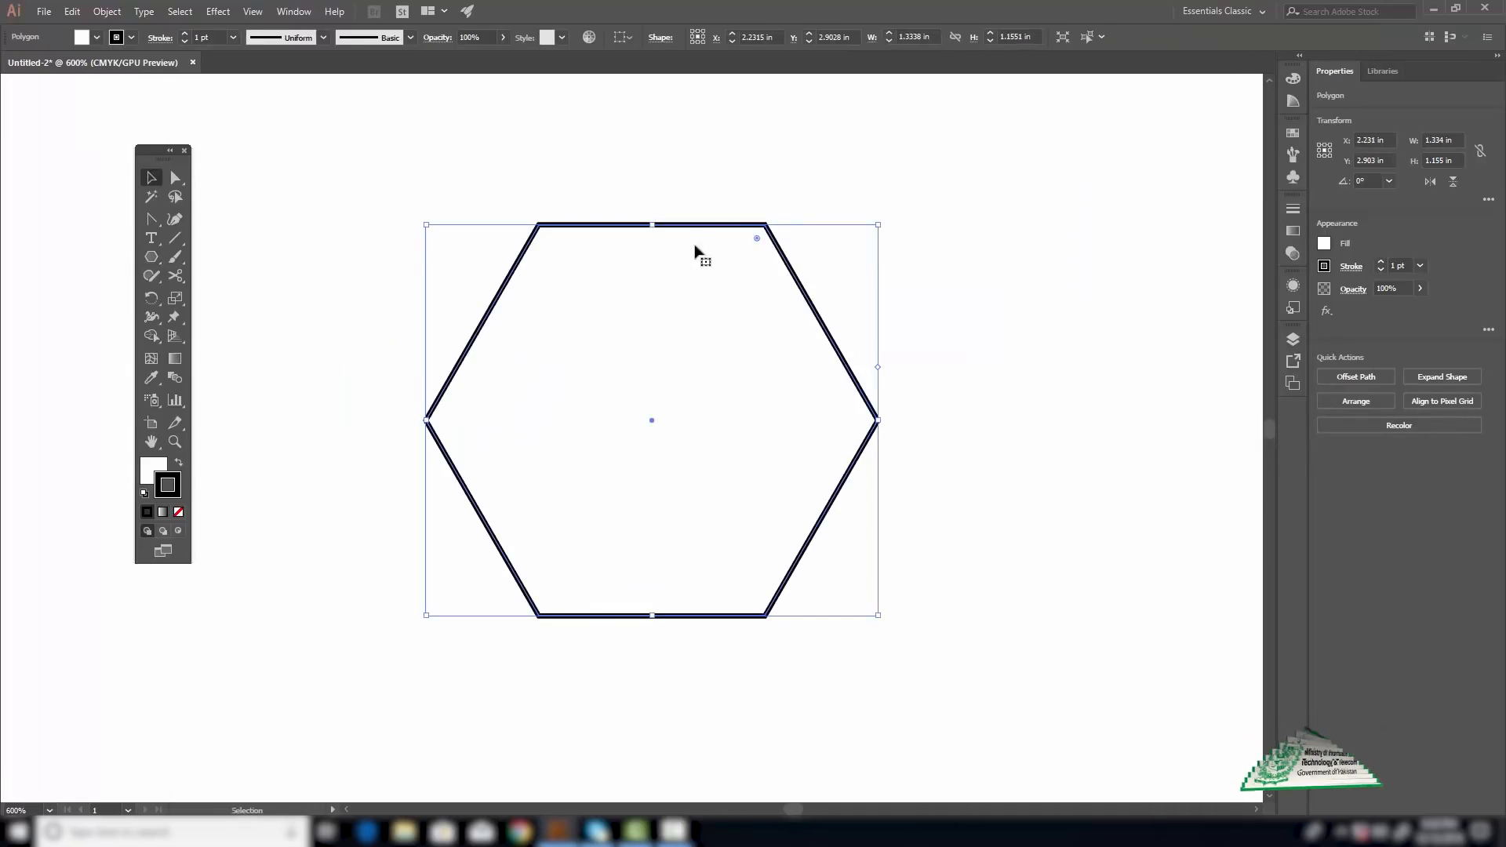
# Round only the hexagon's upper-right corner to a radius of about 0.85 in with the Direct Selection tool.
pyautogui.click(175, 177)
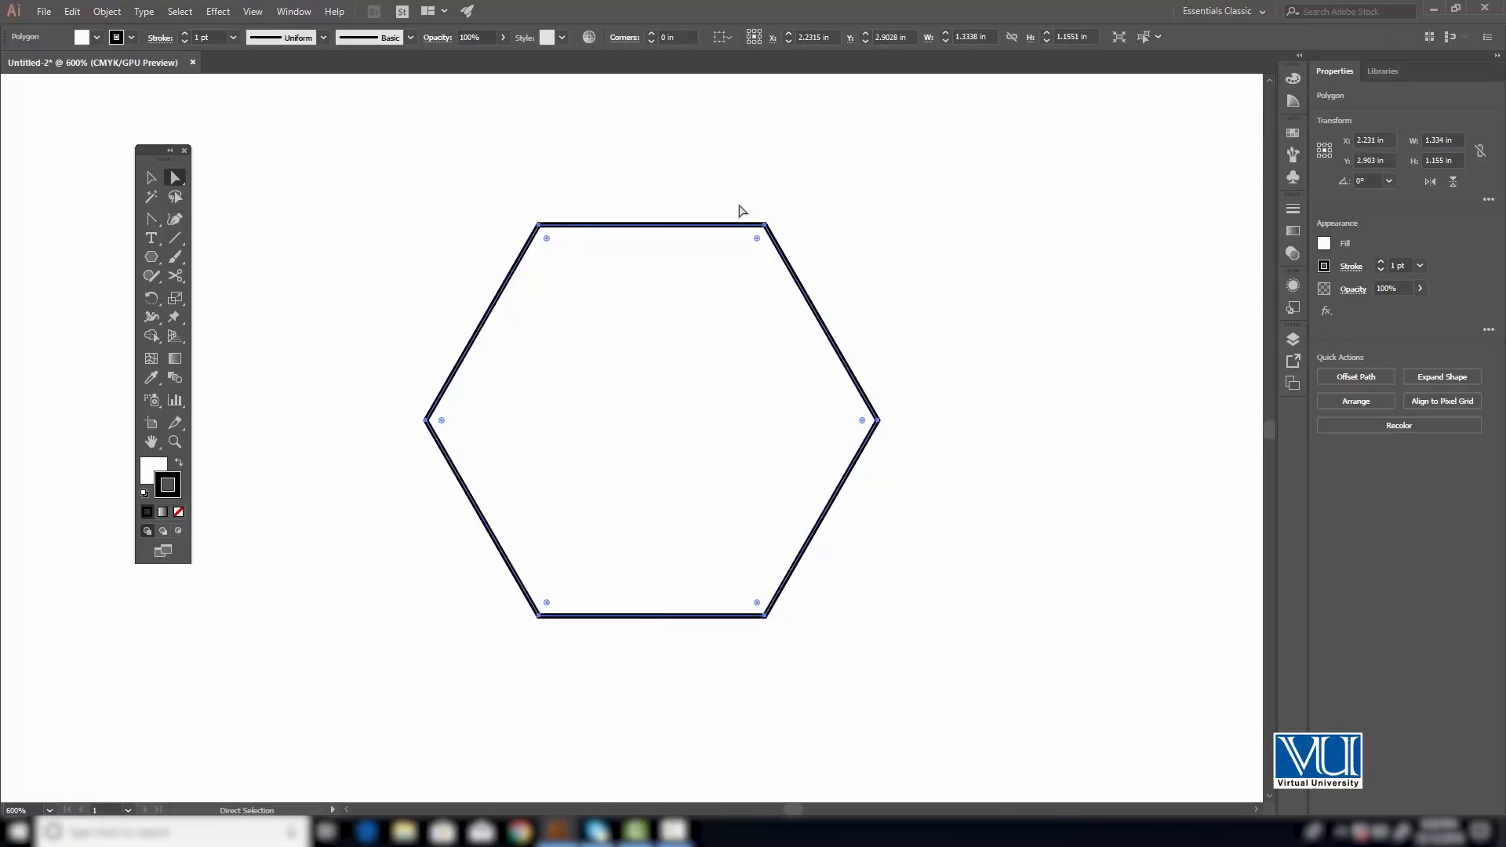
pyautogui.moveTo(845, 302); pyautogui.dragTo(842, 300)
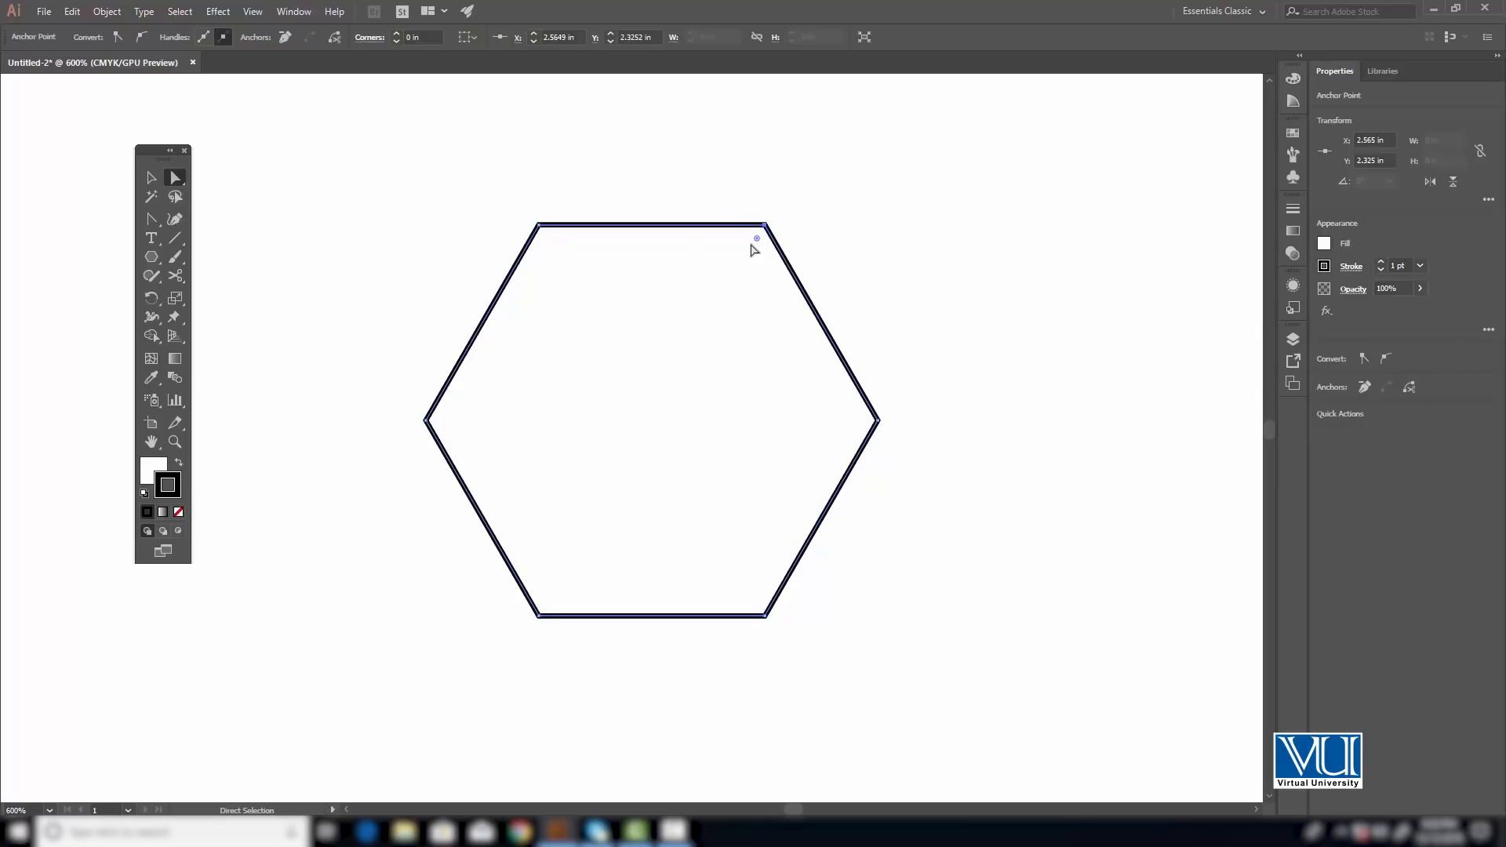
pyautogui.moveTo(758, 239); pyautogui.dragTo(596, 510)
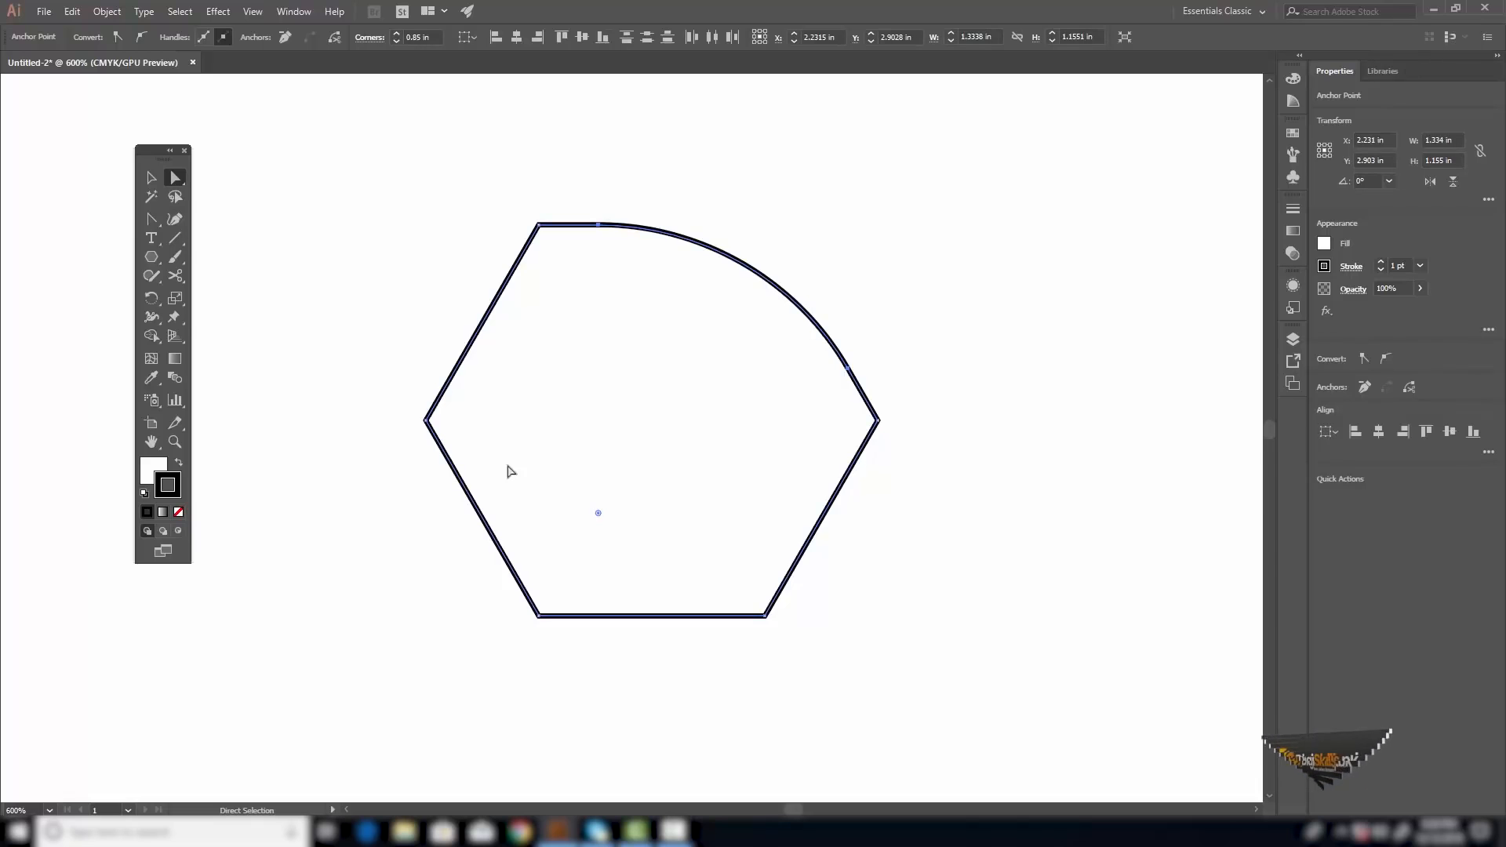
# Round the hexagon's left corner to about 1.01 in and its lower-right corner to a similarly large curve.
pyautogui.moveTo(387, 360); pyautogui.dragTo(449, 466)
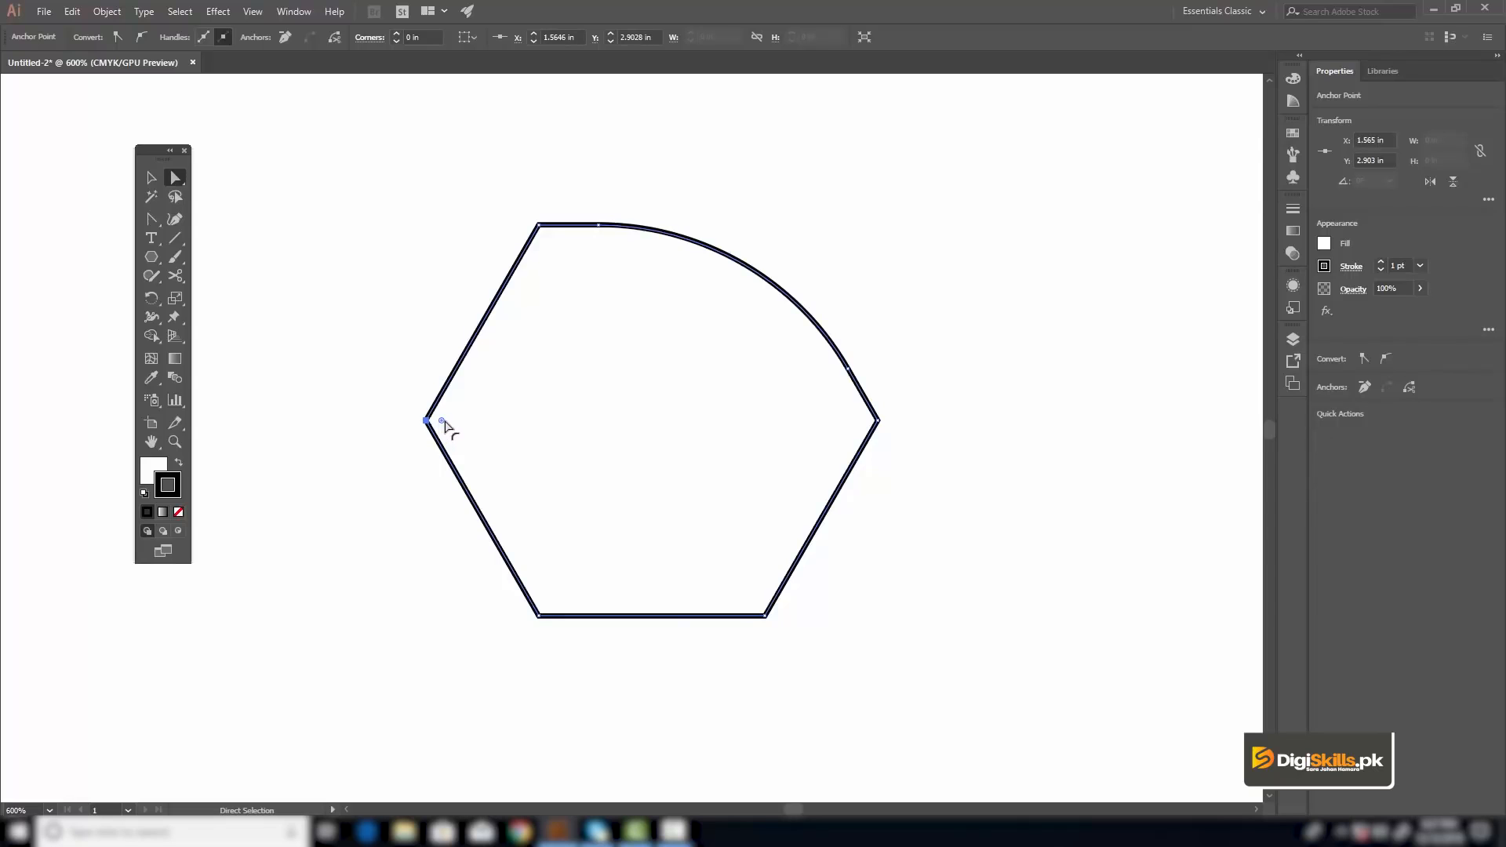
pyautogui.moveTo(606, 425); pyautogui.dragTo(808, 435)
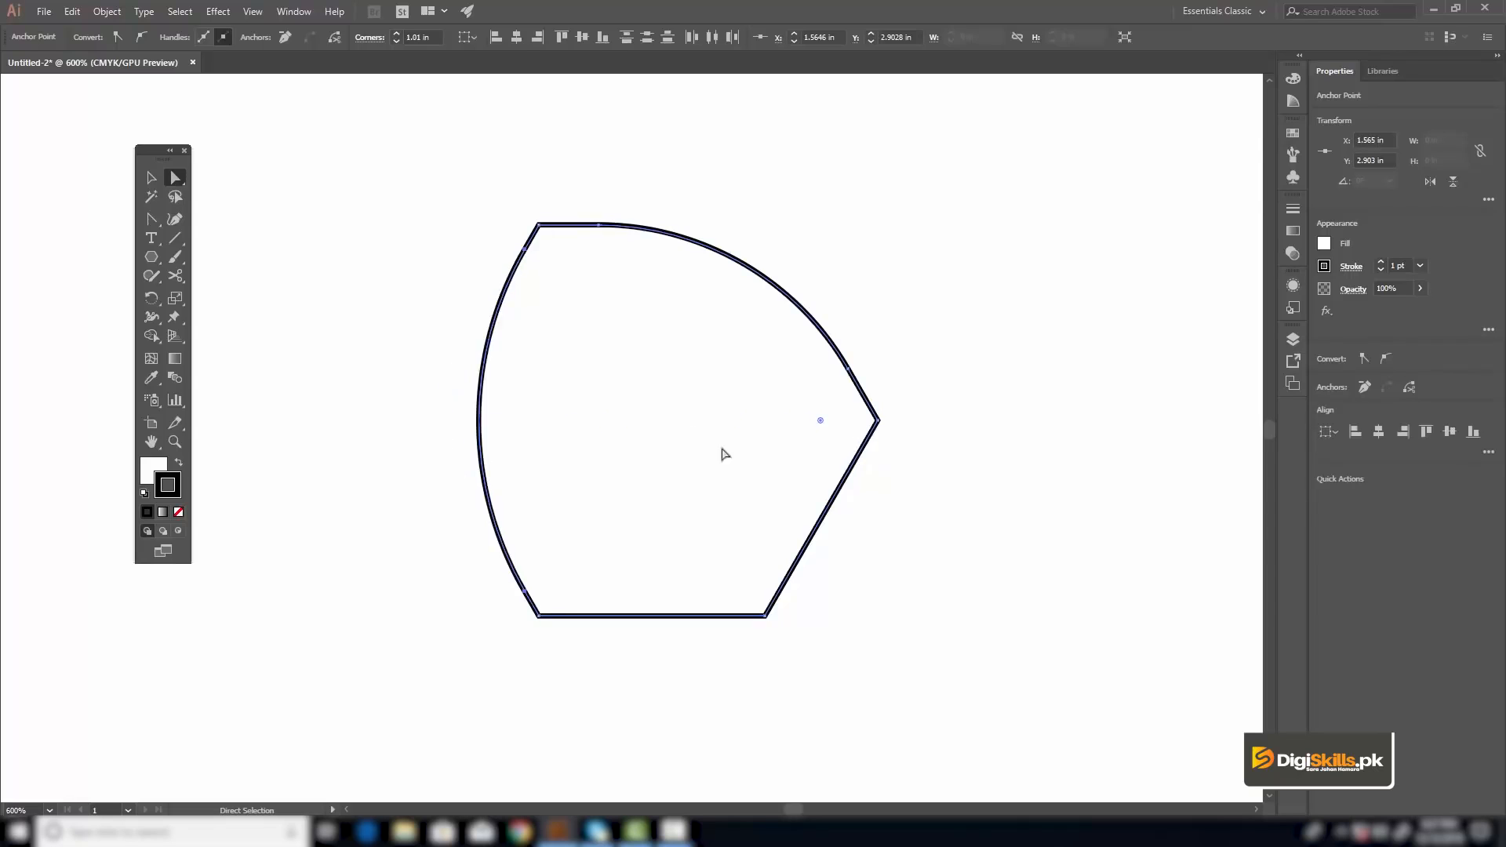
pyautogui.click(764, 617)
pyautogui.moveTo(763, 608); pyautogui.dragTo(613, 353)
# Rotate the rounded hexagon 30° clockwise so one of its sharp corners points straight up.
pyautogui.press('z')
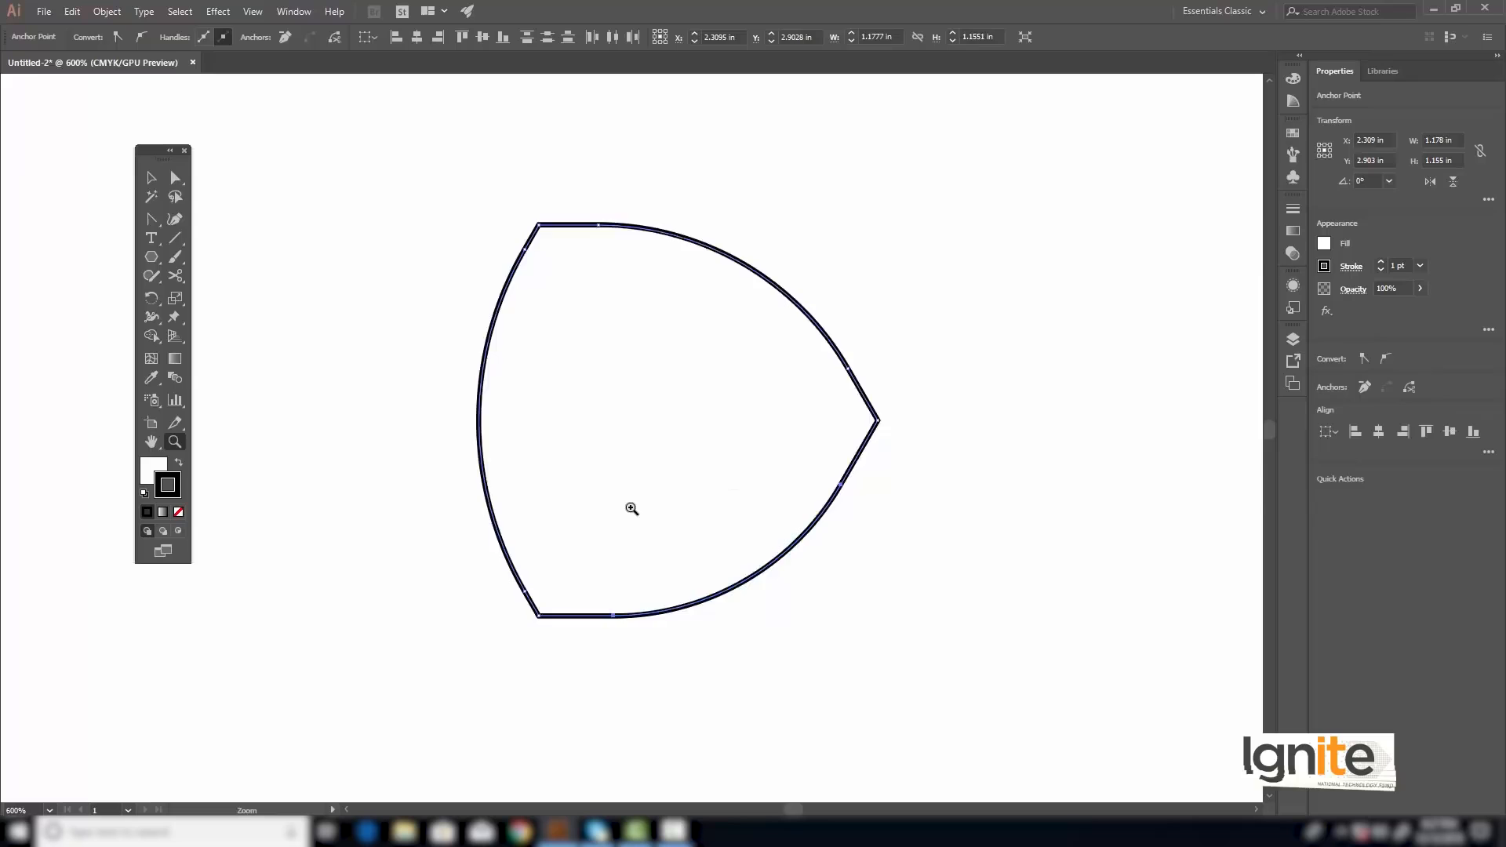
pyautogui.keyDown('alt'); pyautogui.click(631, 508); pyautogui.keyUp('alt')
pyautogui.press('v')
pyautogui.click(655, 168)
pyautogui.click(592, 248)
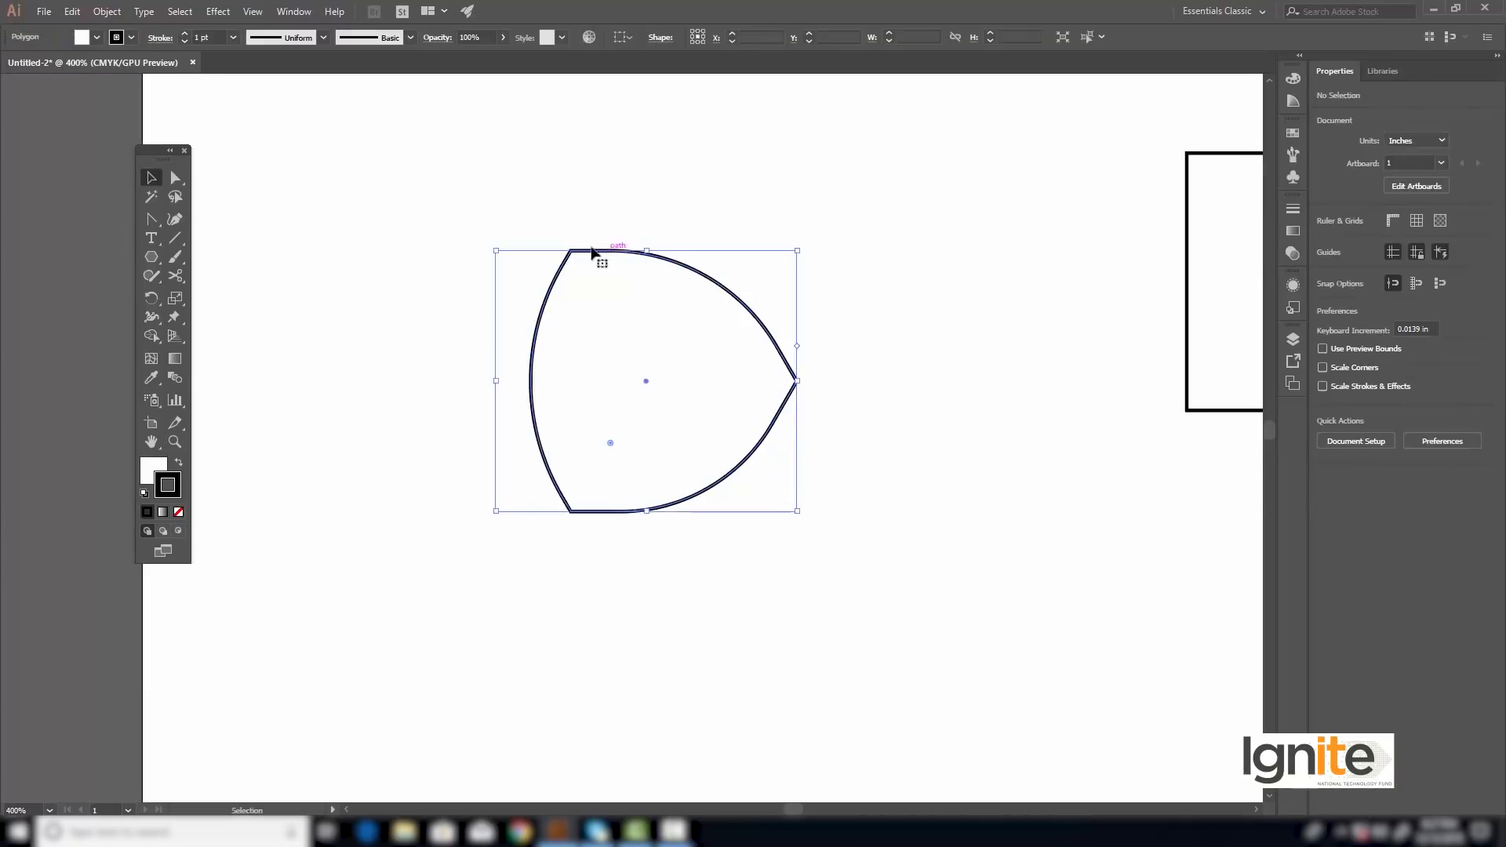
pyautogui.moveTo(802, 246); pyautogui.dragTo(842, 341)
pyautogui.click(778, 151)
pyautogui.click(672, 252)
# Delete the rounded hexagon and the one-corner rounded rectangle together.
pyautogui.keyDown('ctrl'); pyautogui.keyDown('alt'); pyautogui.click(662, 414); pyautogui.keyUp('alt'); pyautogui.keyUp('ctrl')
pyautogui.keyDown('ctrl'); pyautogui.keyDown('alt'); pyautogui.click(662, 415); pyautogui.keyUp('alt'); pyautogui.keyUp('ctrl')
pyautogui.moveTo(695, 437); pyautogui.dragTo(626, 329)
pyautogui.moveTo(477, 142); pyautogui.dragTo(1134, 436)
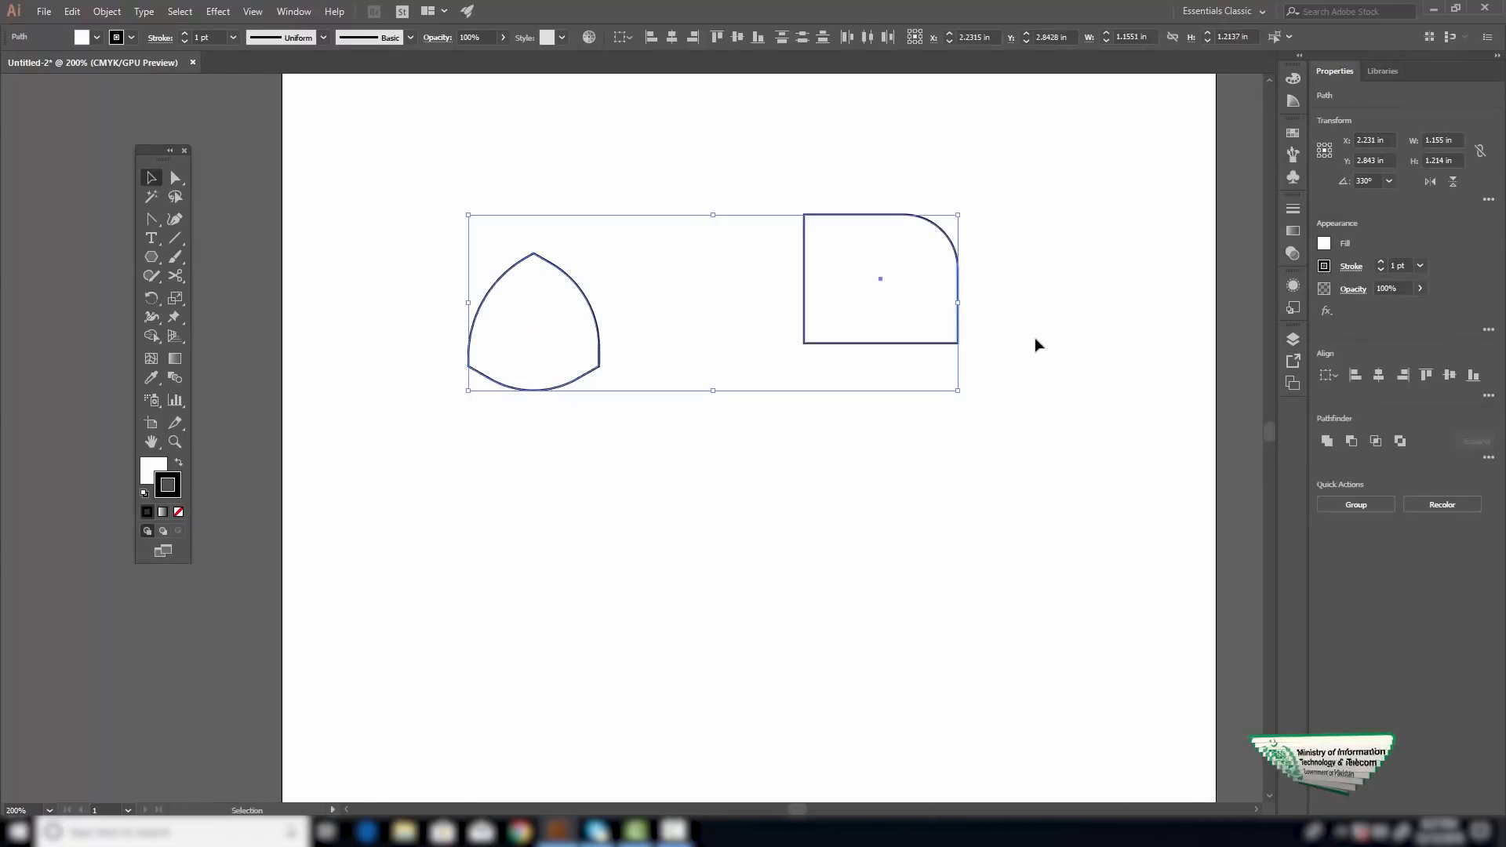
pyautogui.press('Delete')
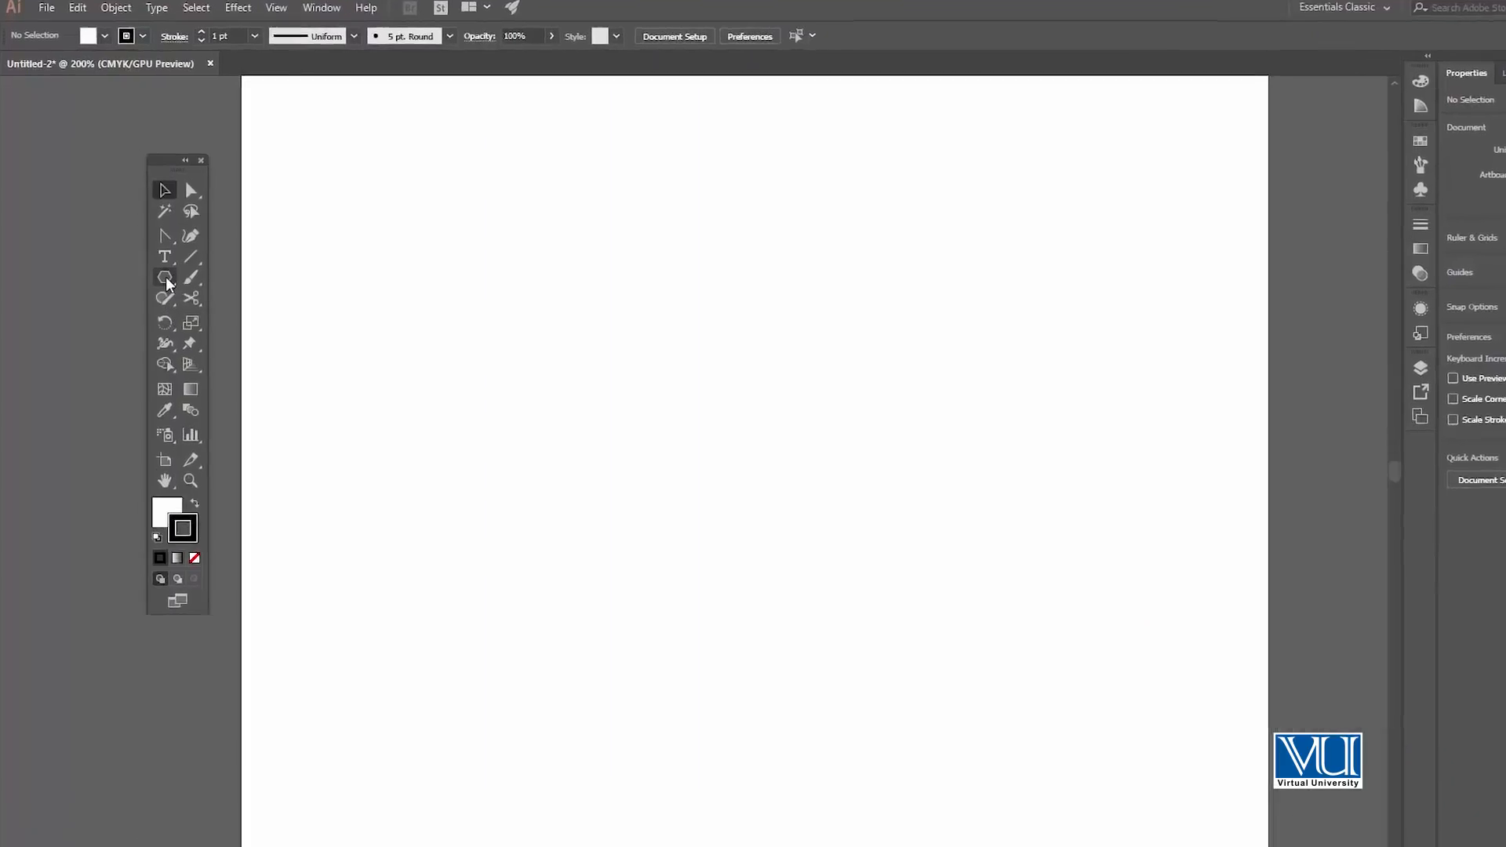
# Draw a square about 0.74 in wide on the empty artboard with the Rectangle tool.
pyautogui.click(212, 346)
pyautogui.click(402, 365)
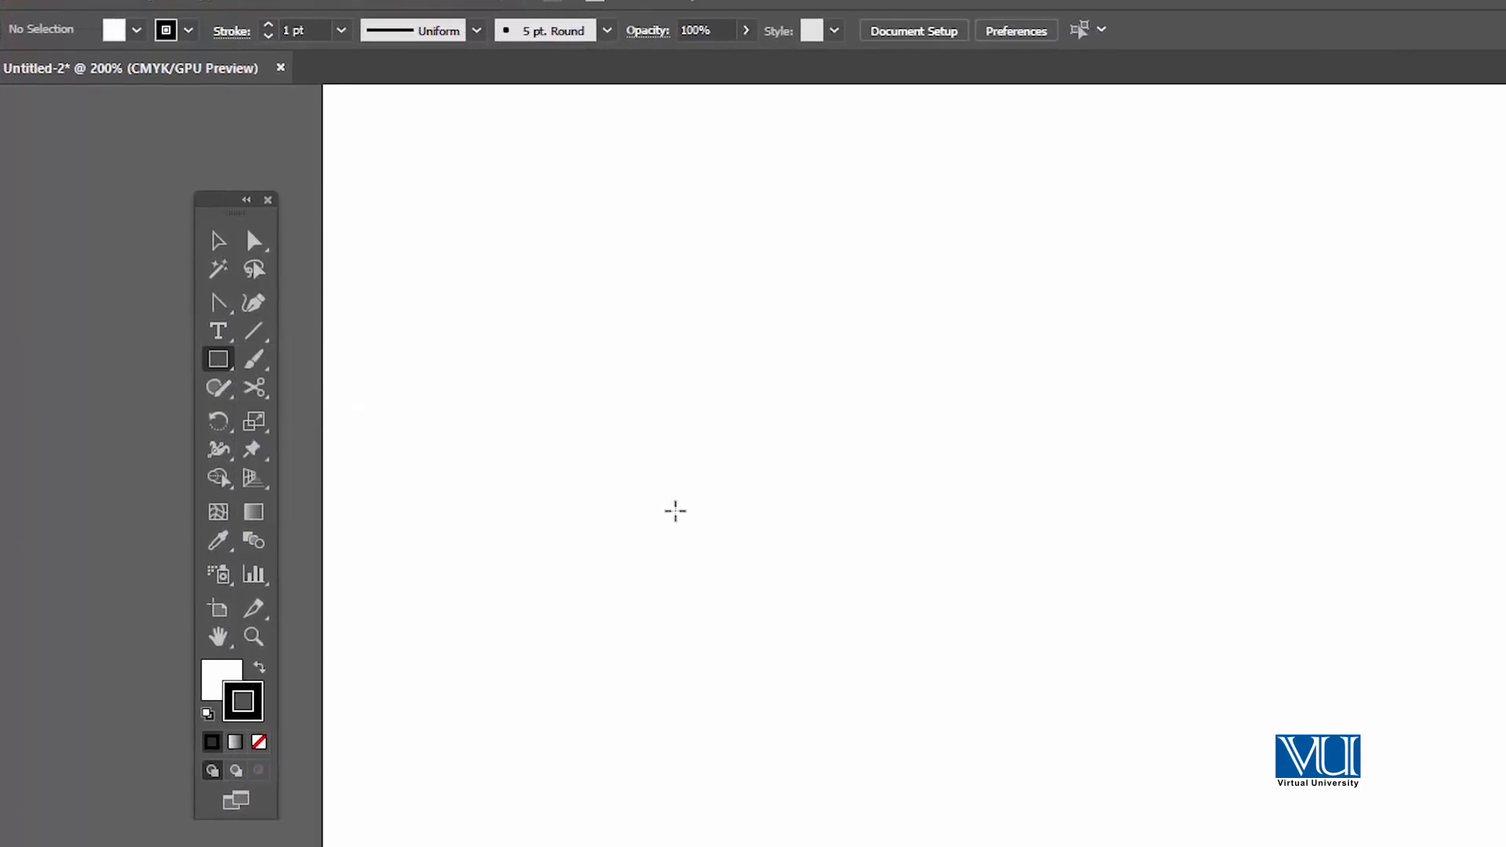
pyautogui.moveTo(704, 540); pyautogui.dragTo(741, 572)
pyautogui.press('v')
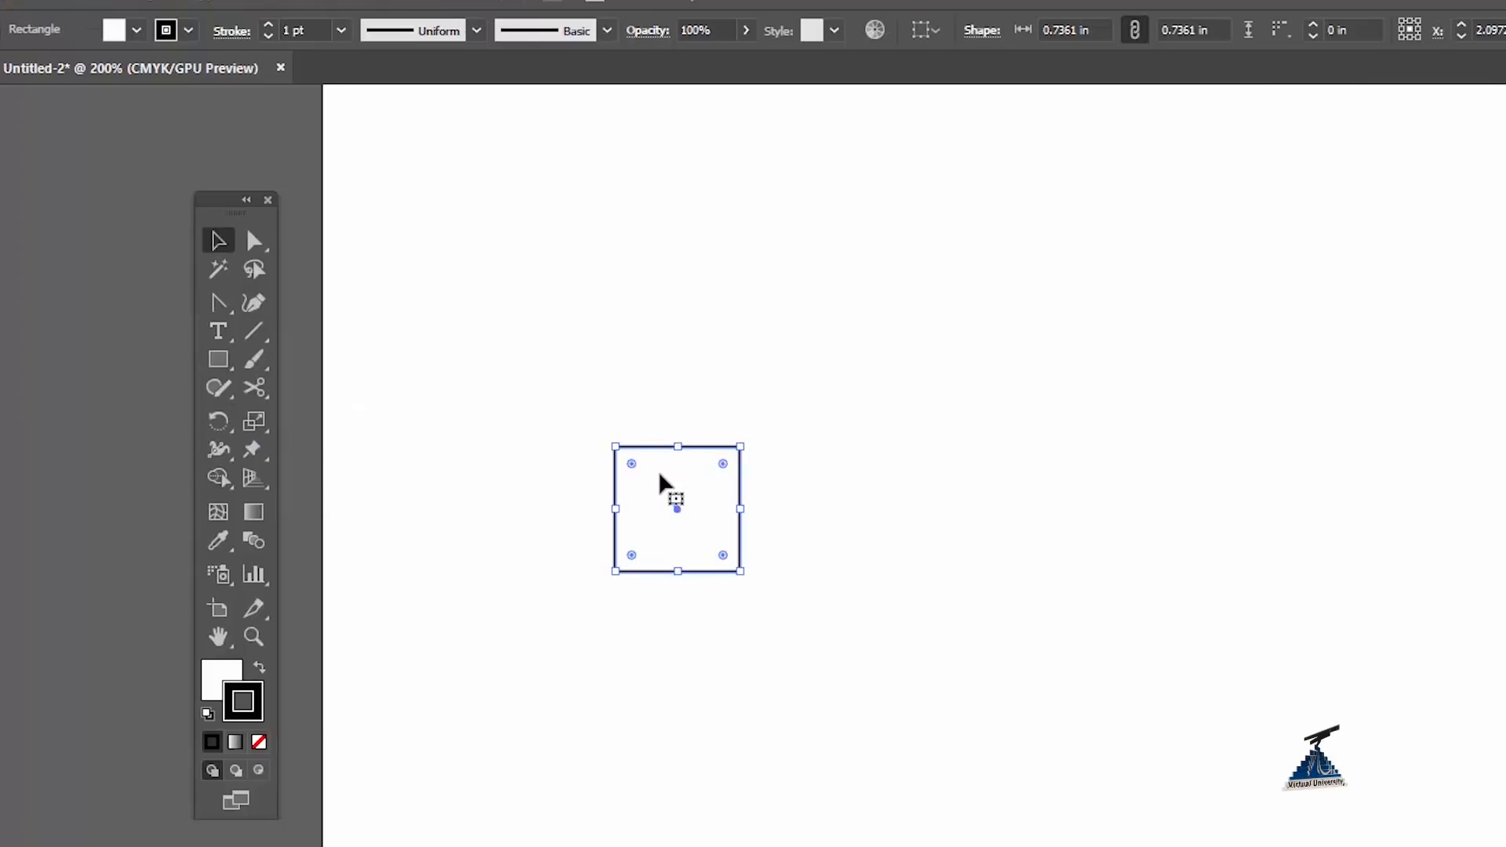
# Duplicate the square to its right so the two squares share a vertical edge.
pyautogui.press('space')
pyautogui.moveTo(665, 466); pyautogui.dragTo(666, 443)
pyautogui.press('z')
pyautogui.click(669, 538)
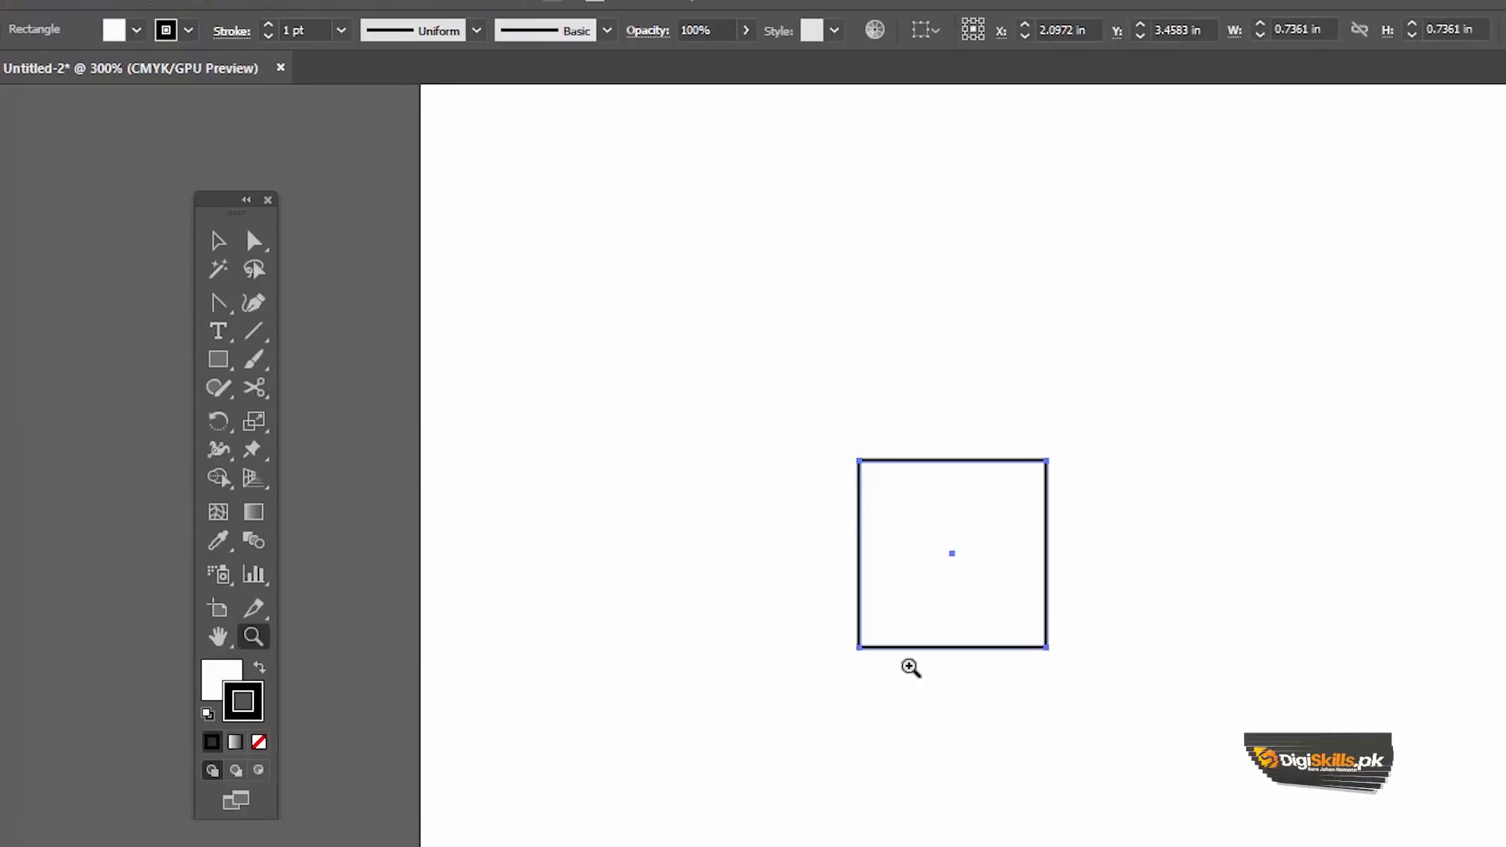
pyautogui.click(917, 607)
pyautogui.press('v')
pyautogui.press('space')
pyautogui.moveTo(992, 579); pyautogui.dragTo(704, 527)
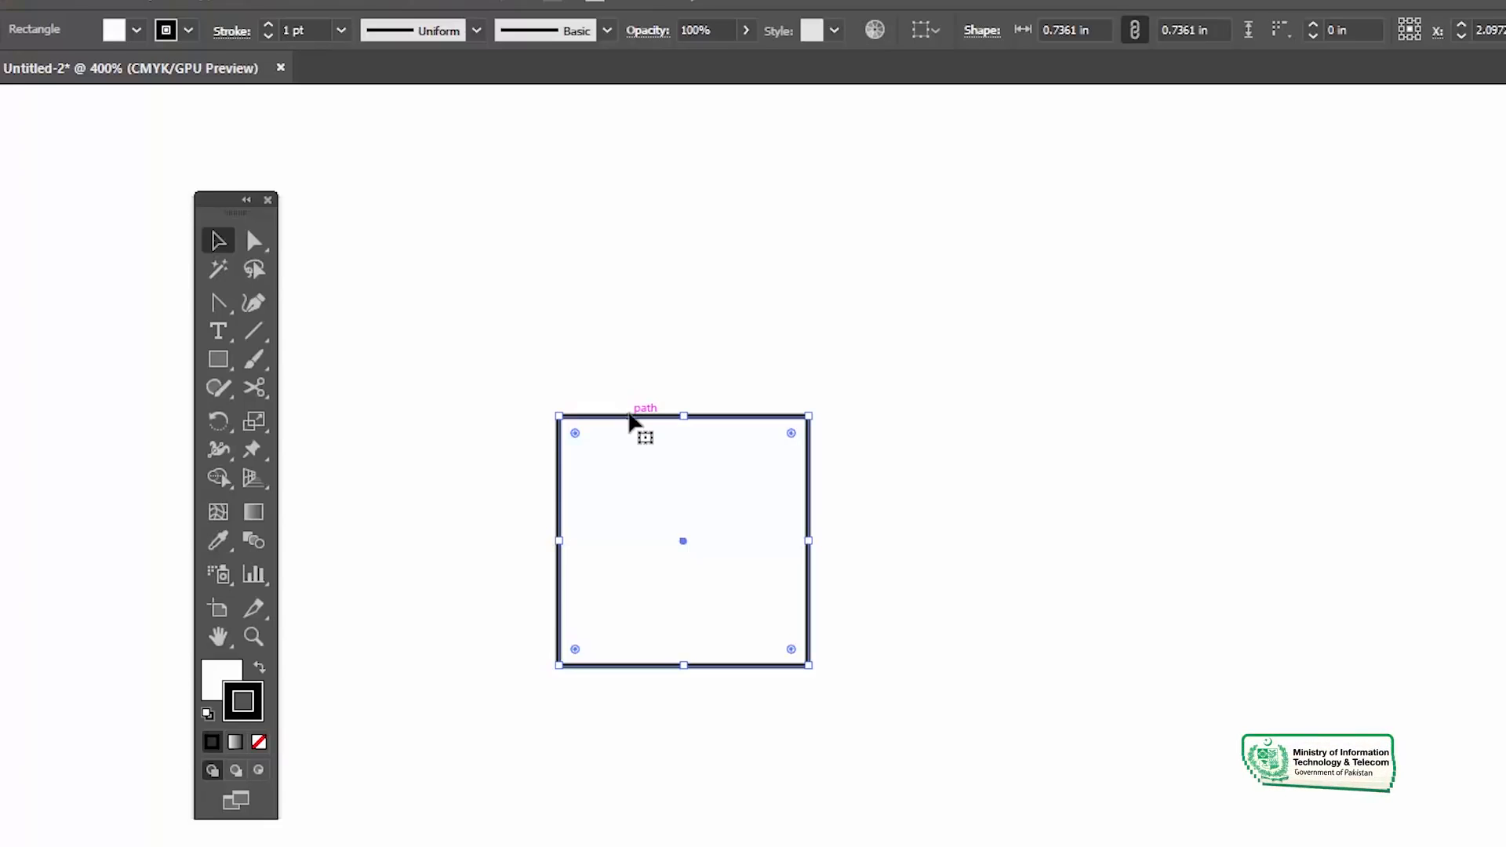
pyautogui.moveTo(632, 422); pyautogui.dragTo(831, 403)
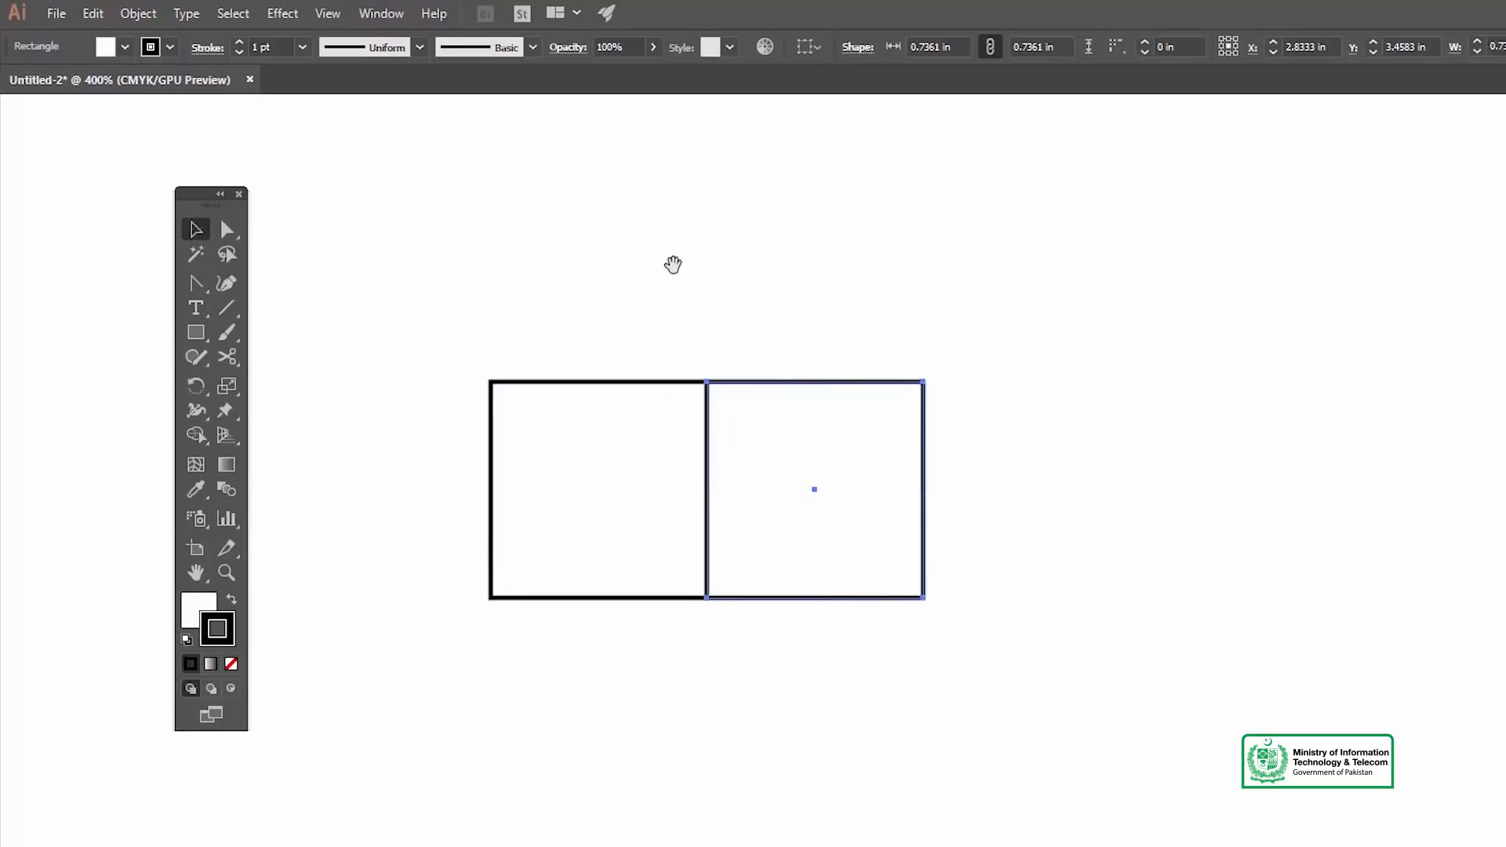
# Duplicate the original square upward so the copy sits directly on top of it.
pyautogui.moveTo(673, 265); pyautogui.dragTo(697, 434)
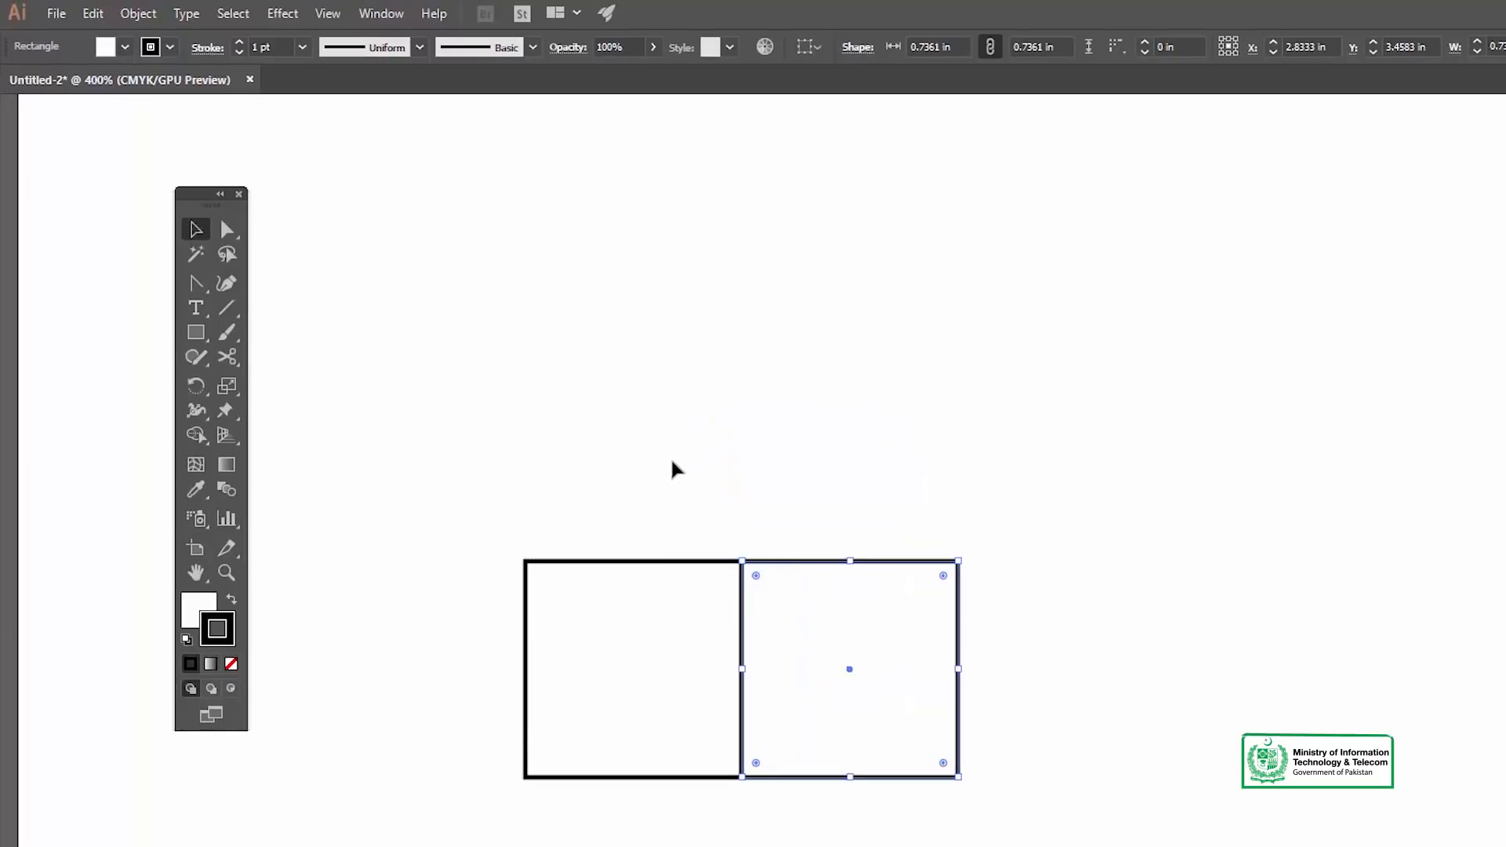
pyautogui.click(647, 560)
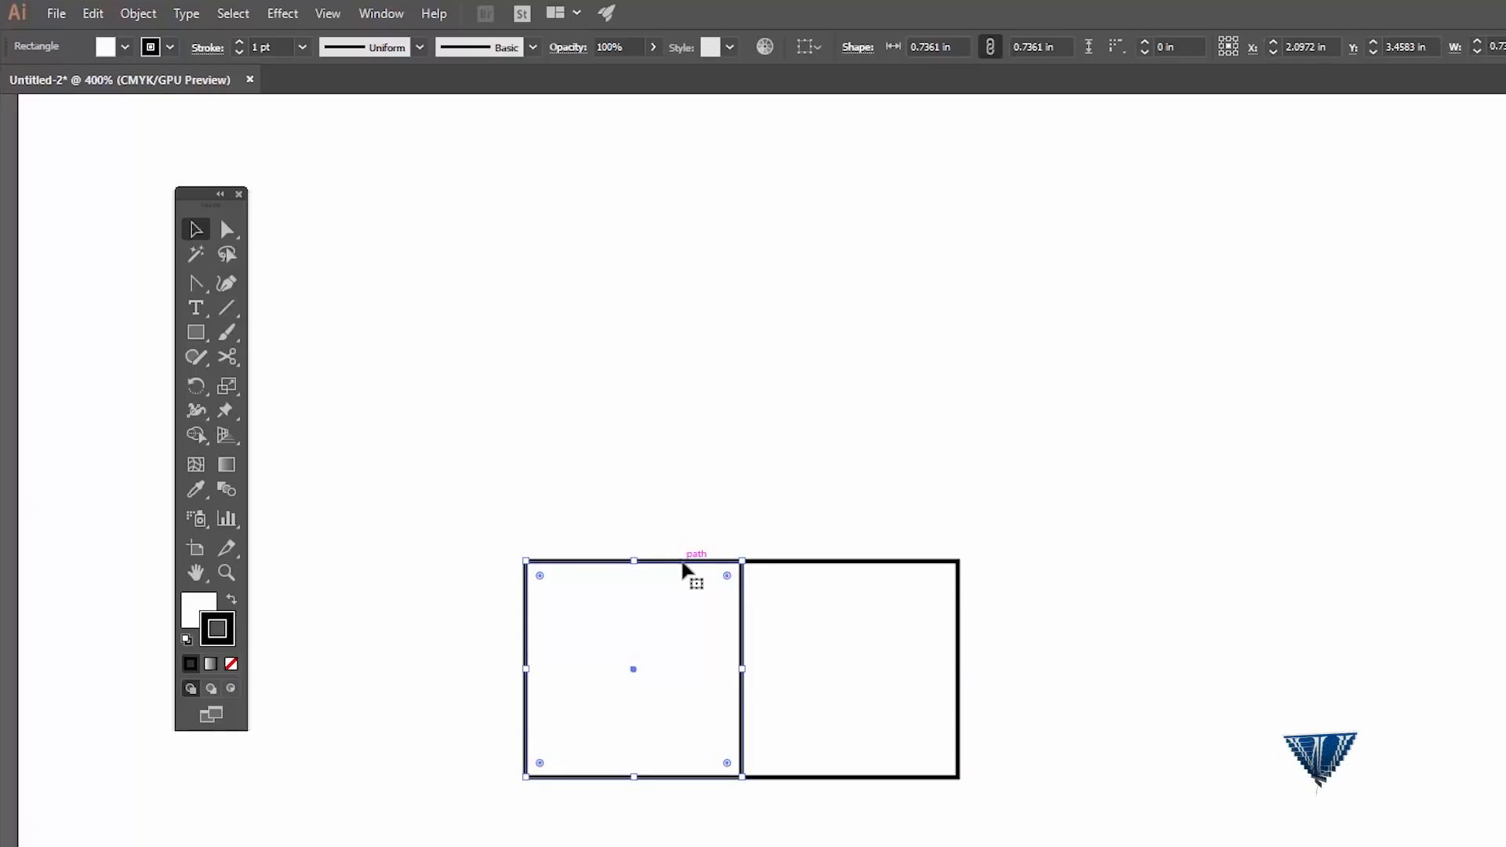
pyautogui.moveTo(683, 568); pyautogui.dragTo(689, 348)
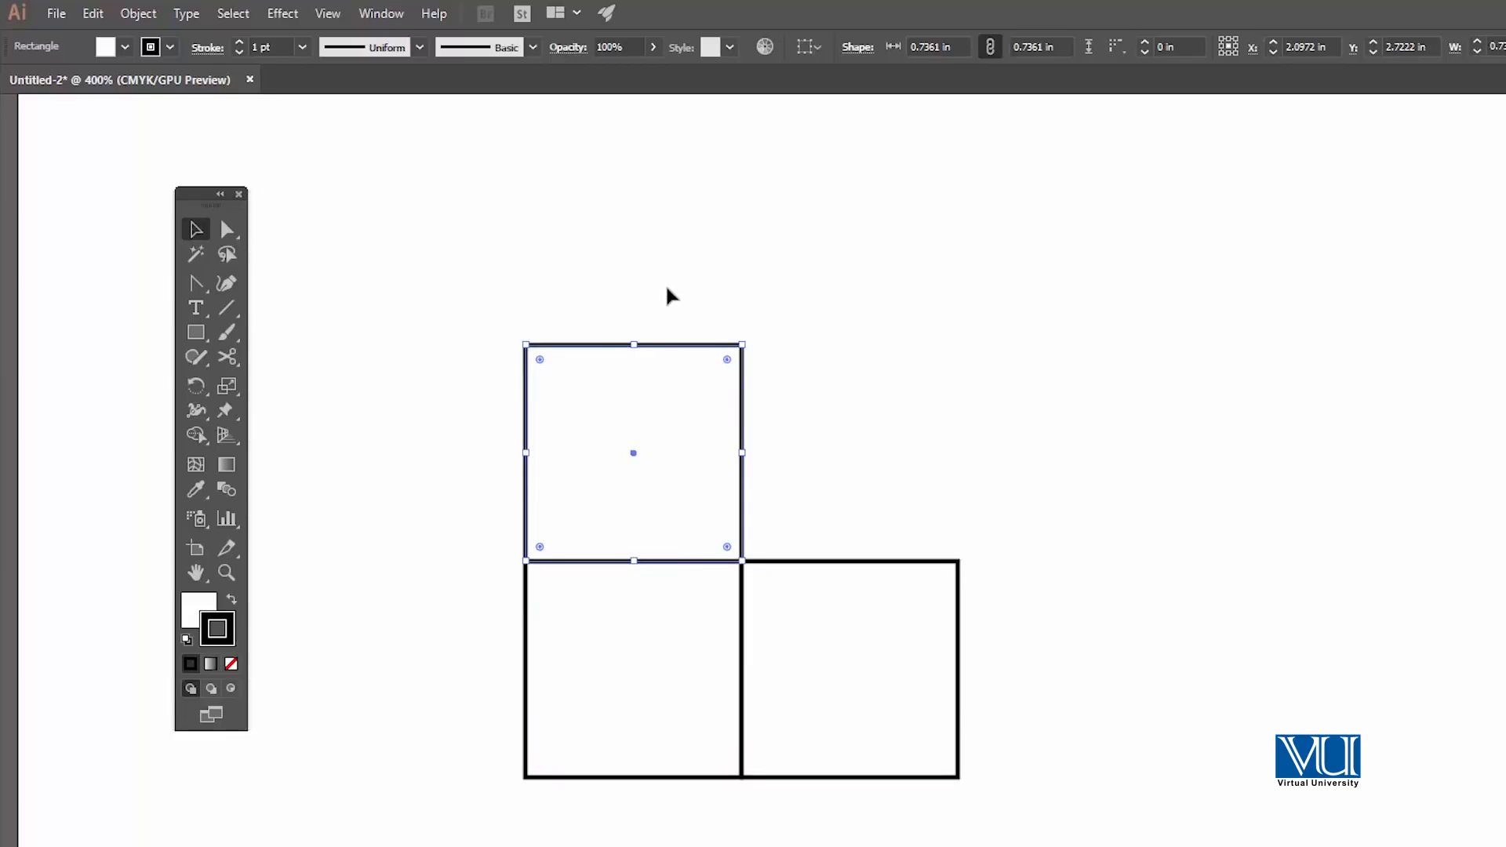
pyautogui.click(611, 293)
pyautogui.moveTo(626, 300); pyautogui.dragTo(659, 296)
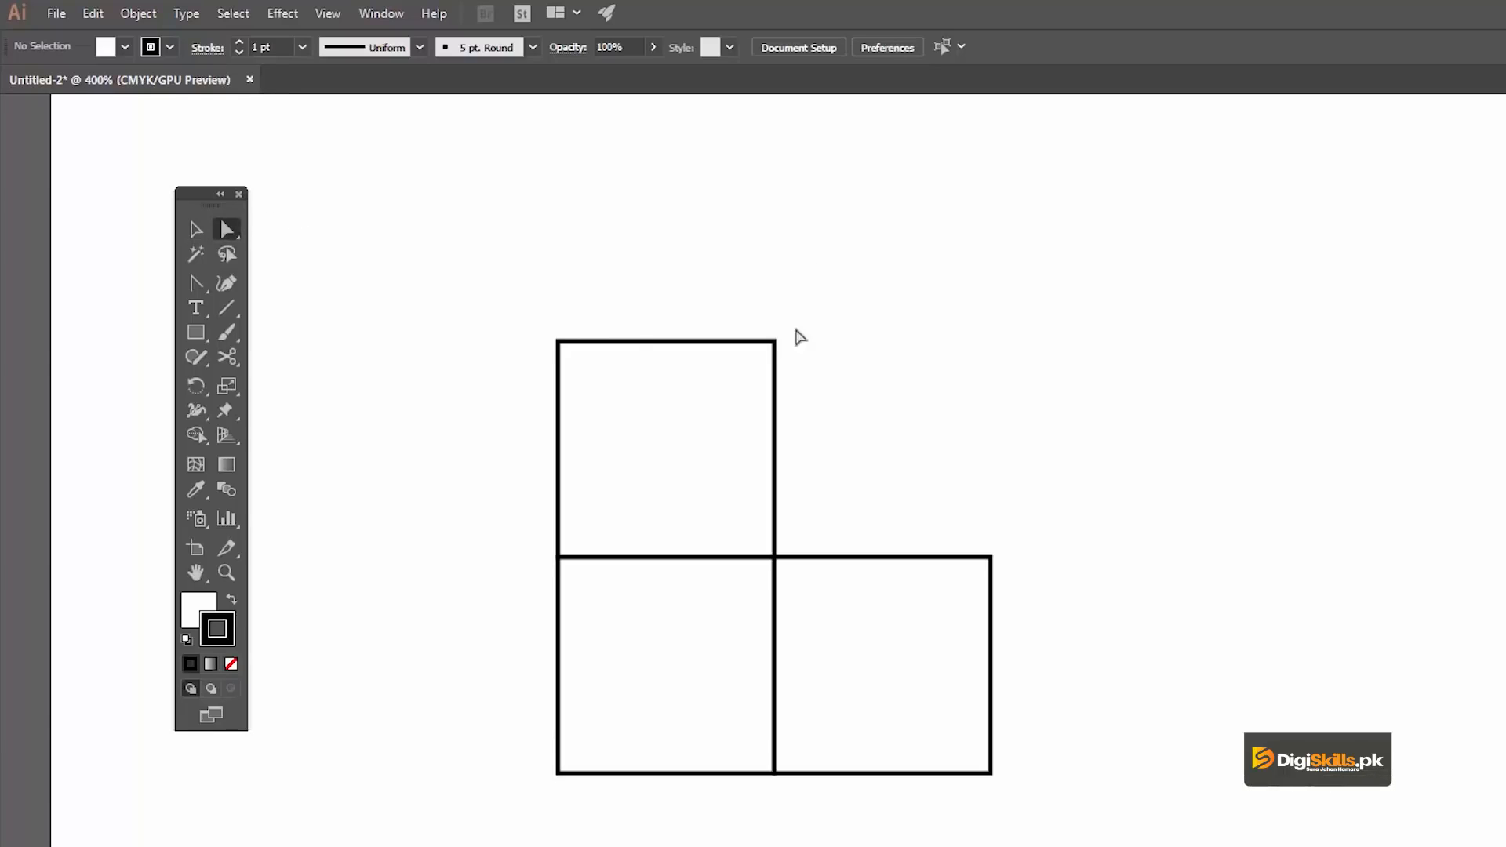
# Slant the upper and right-hand squares with Direct Selection into the top and side faces of a cube.
pyautogui.moveTo(914, 288); pyautogui.dragTo(911, 288)
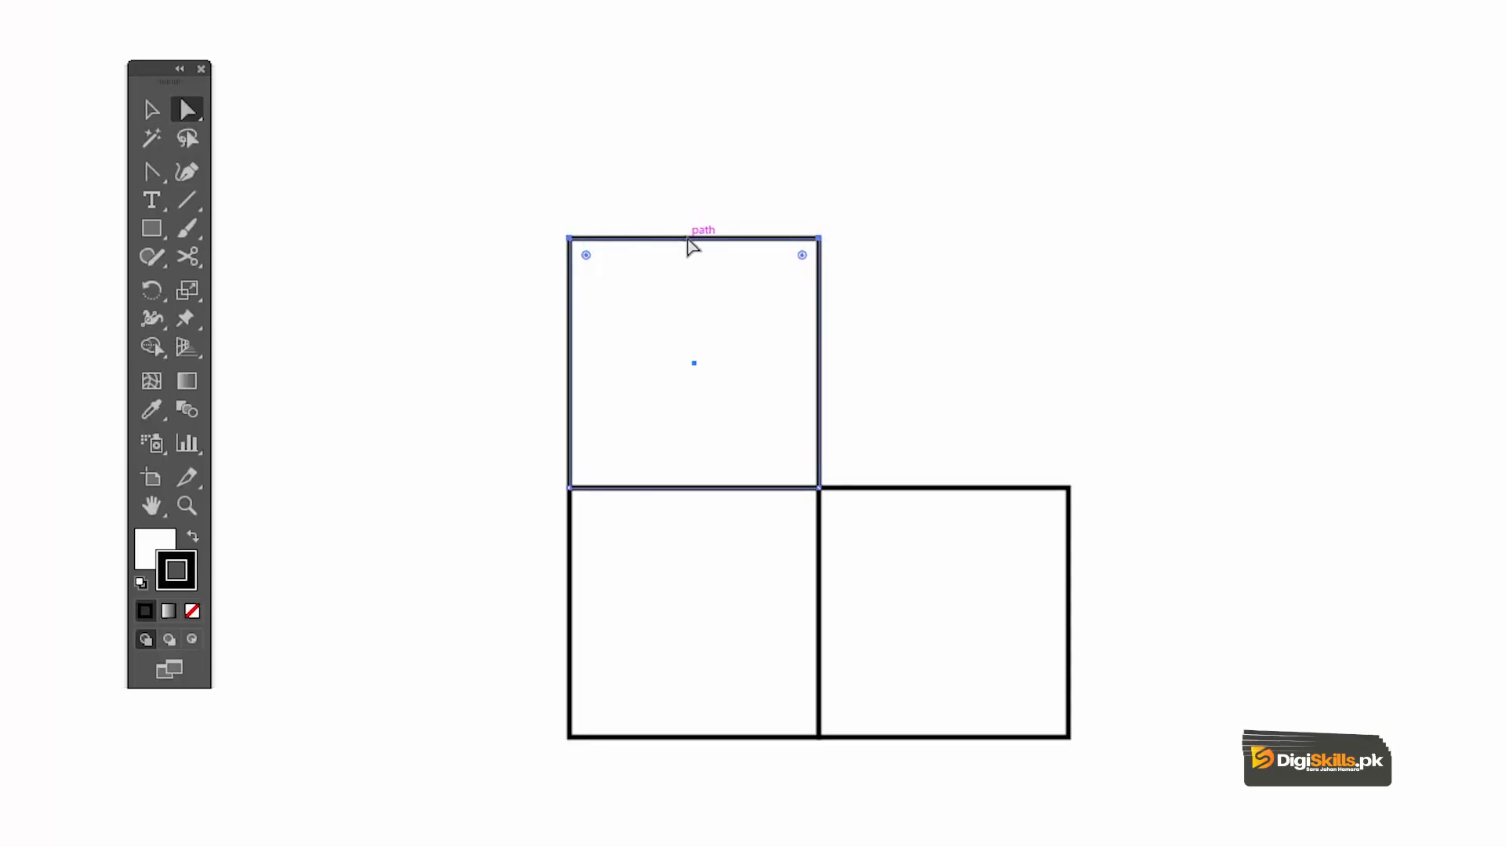
pyautogui.moveTo(690, 247); pyautogui.dragTo(815, 424)
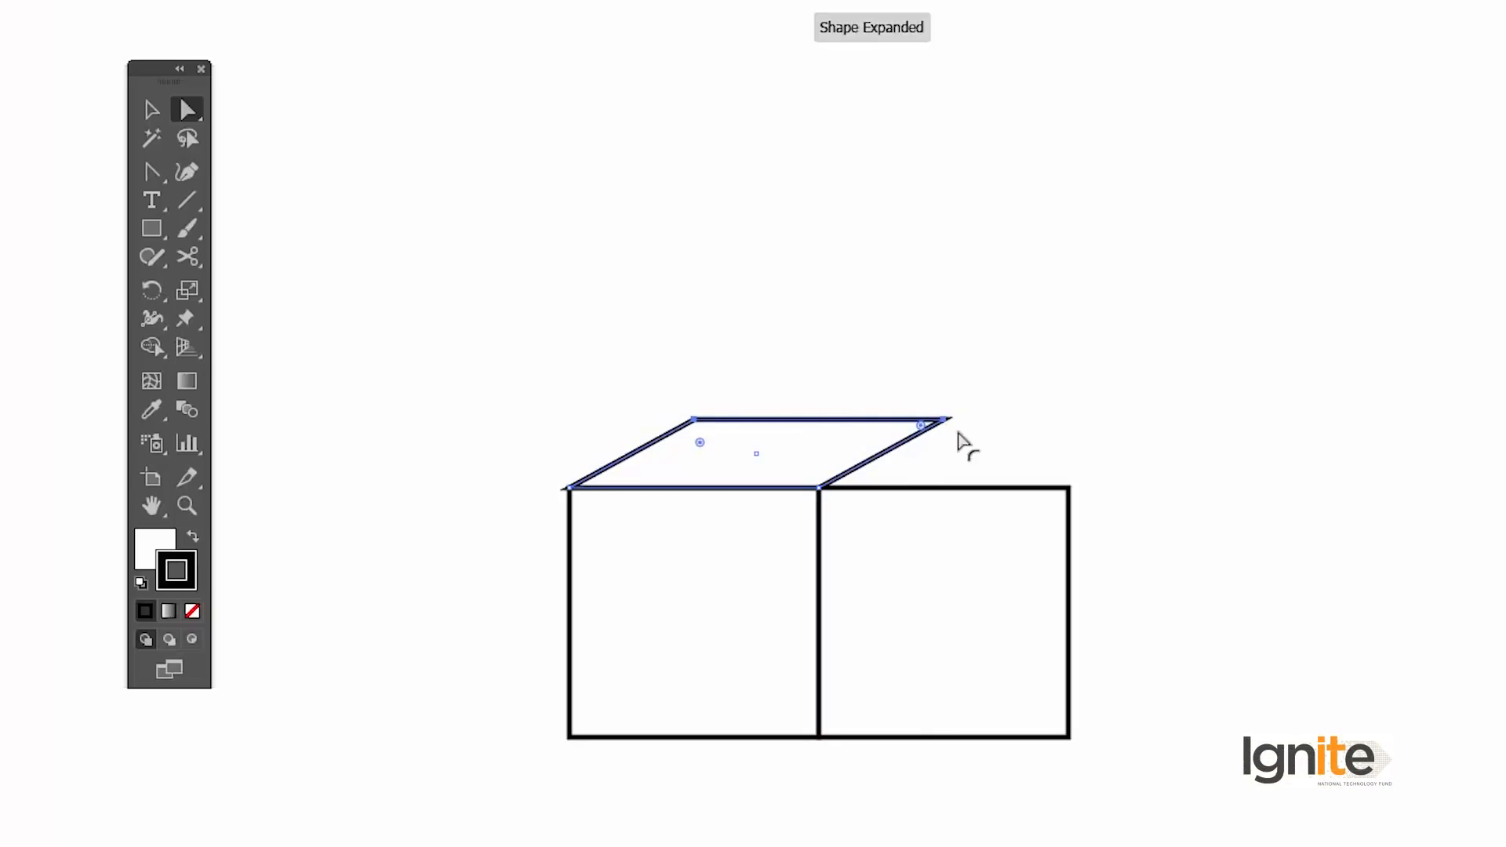
pyautogui.moveTo(1055, 777); pyautogui.dragTo(1056, 770)
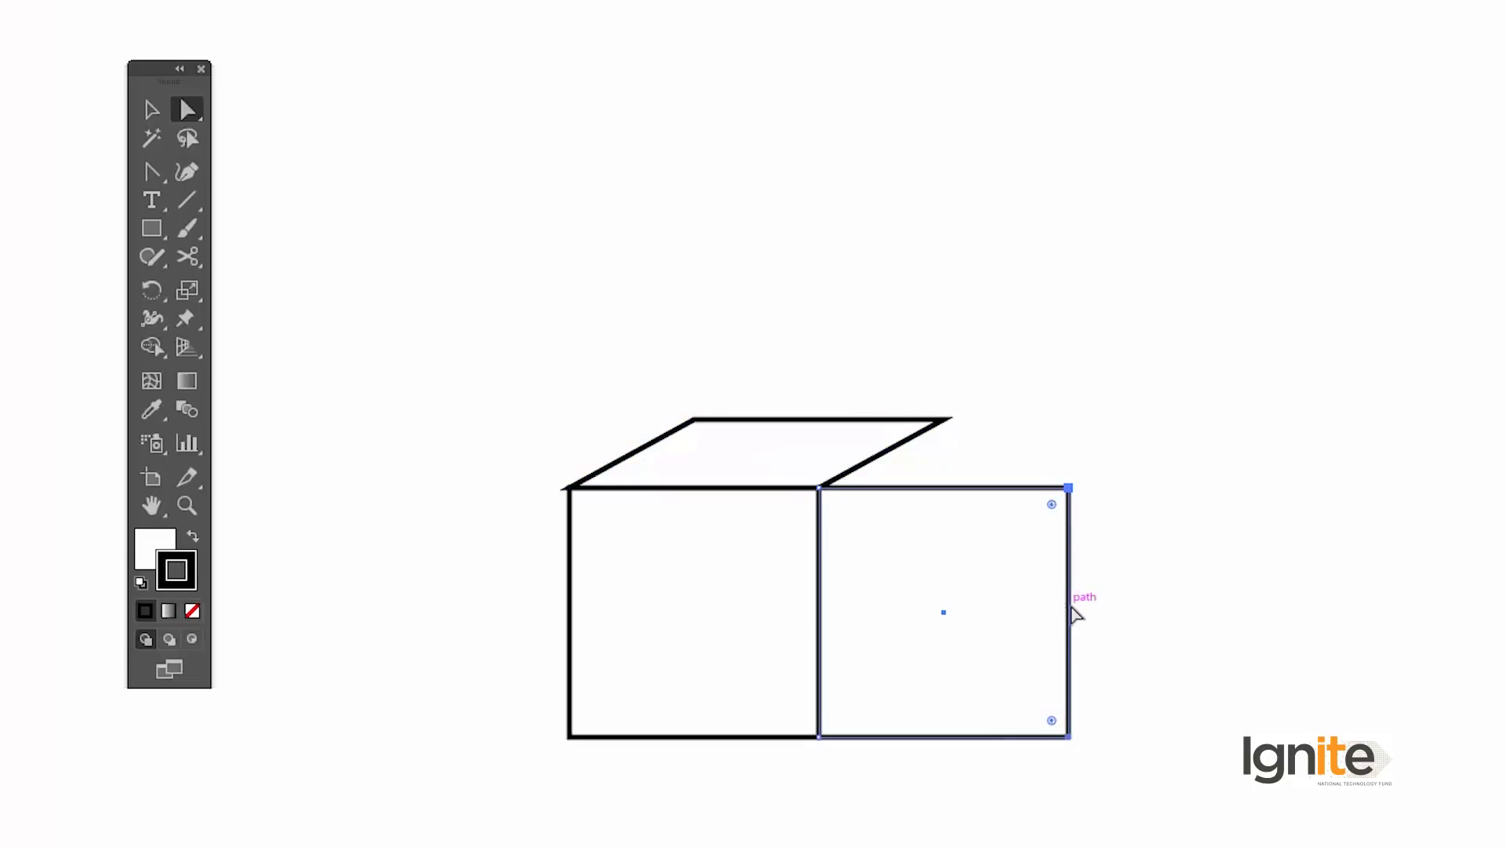
pyautogui.moveTo(1068, 605); pyautogui.dragTo(949, 533)
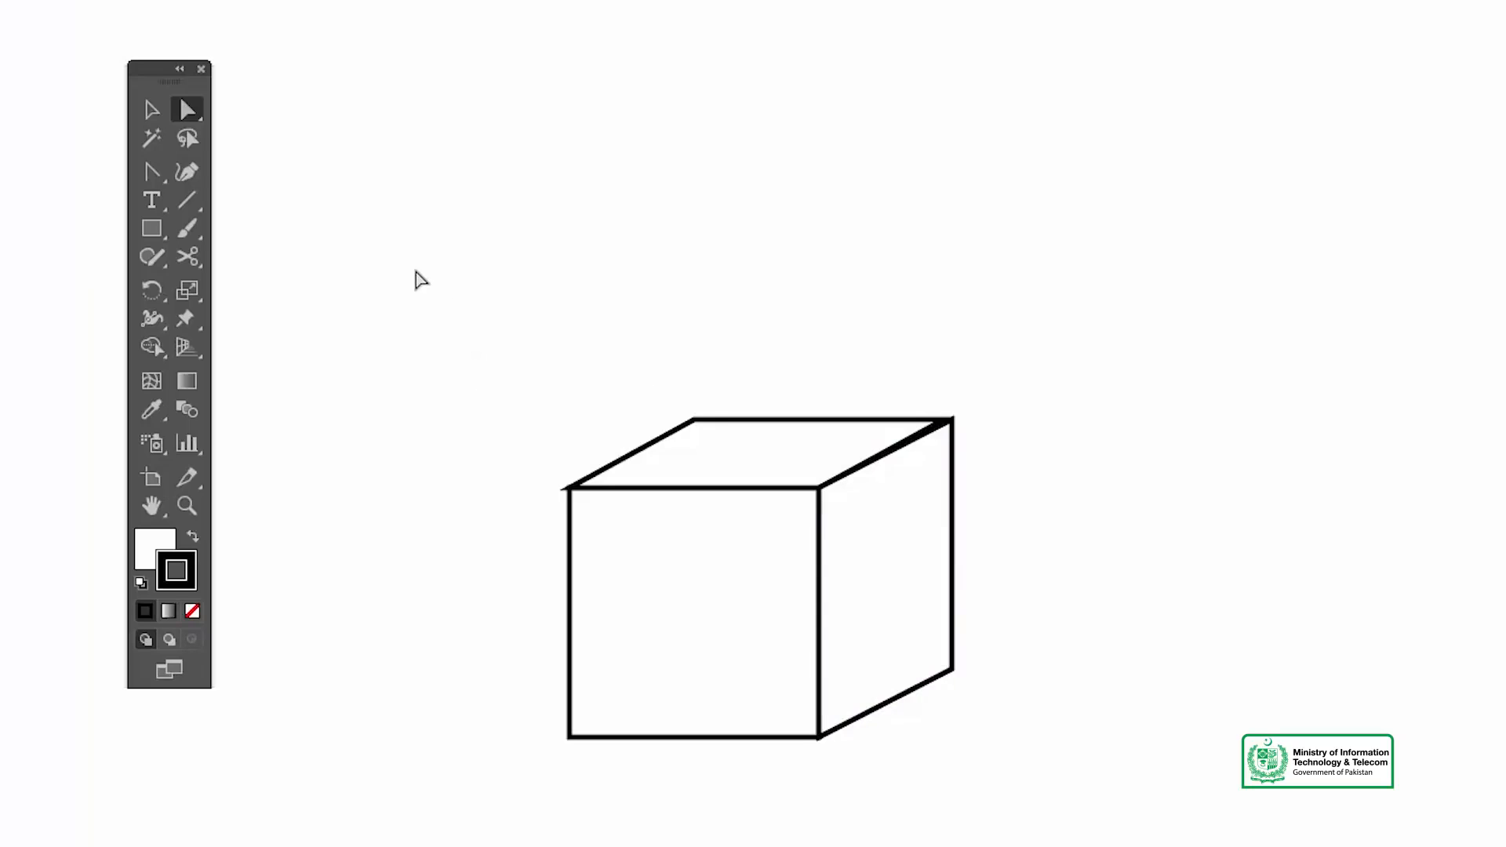
# Move the left-hand anchor points of the front and top faces inward and up to turn the cube into a corner-view box.
pyautogui.moveTo(712, 846); pyautogui.dragTo(713, 846)
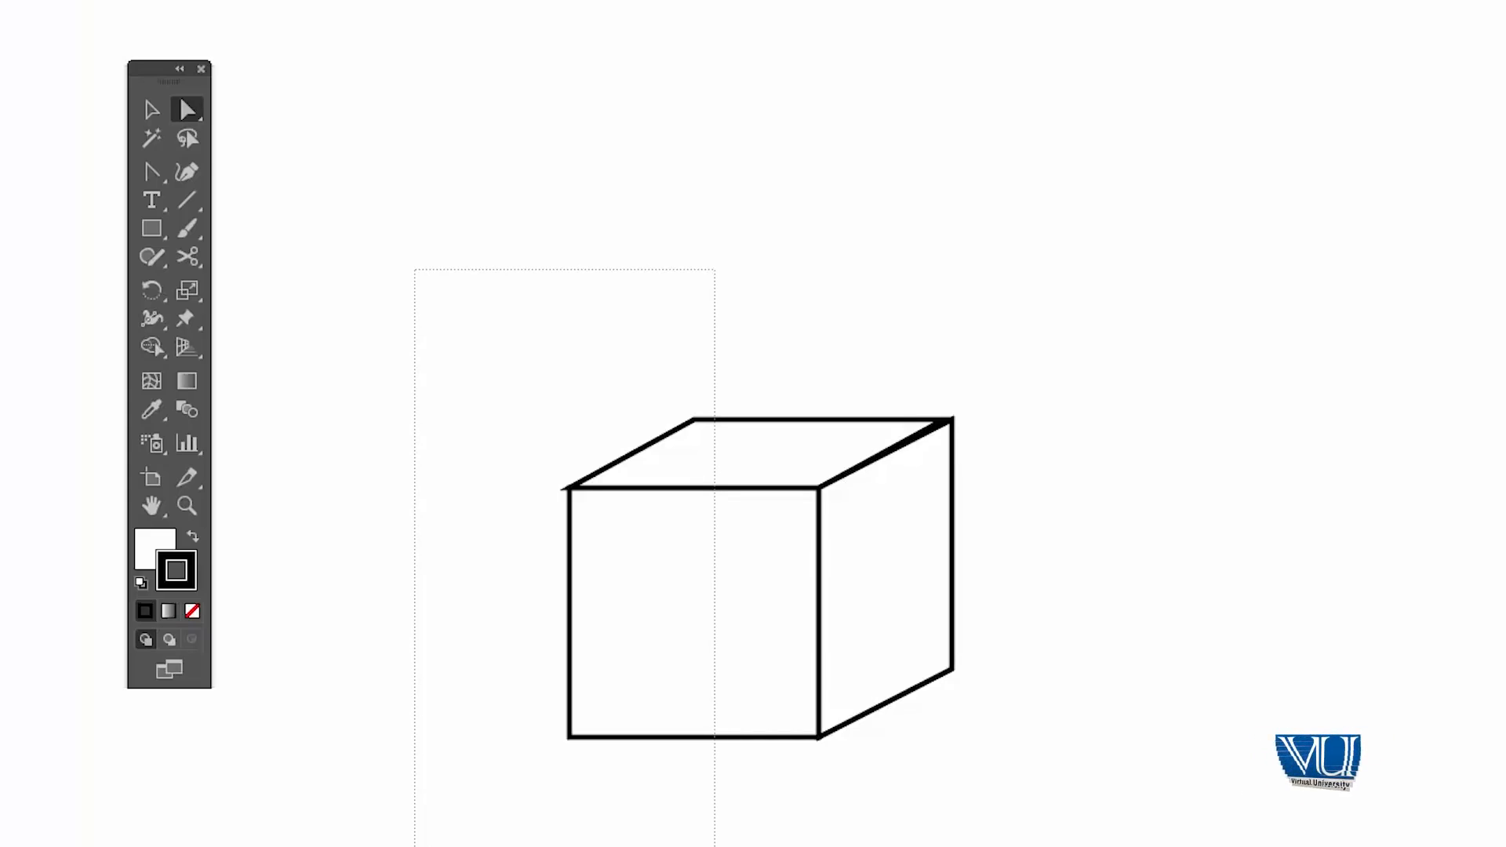
pyautogui.moveTo(714, 846); pyautogui.dragTo(717, 843)
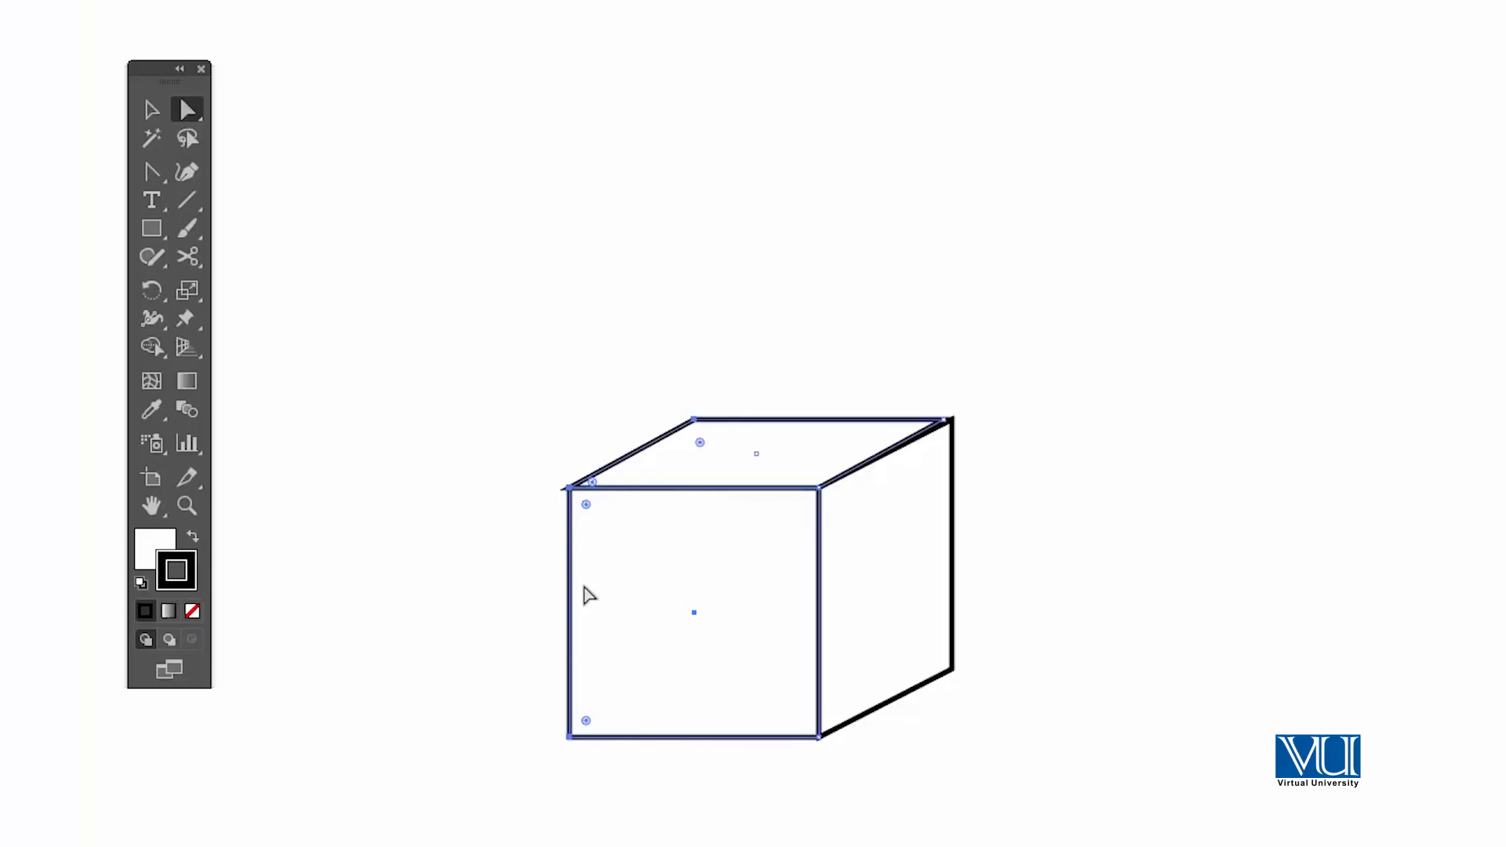
pyautogui.moveTo(568, 612); pyautogui.dragTo(694, 565)
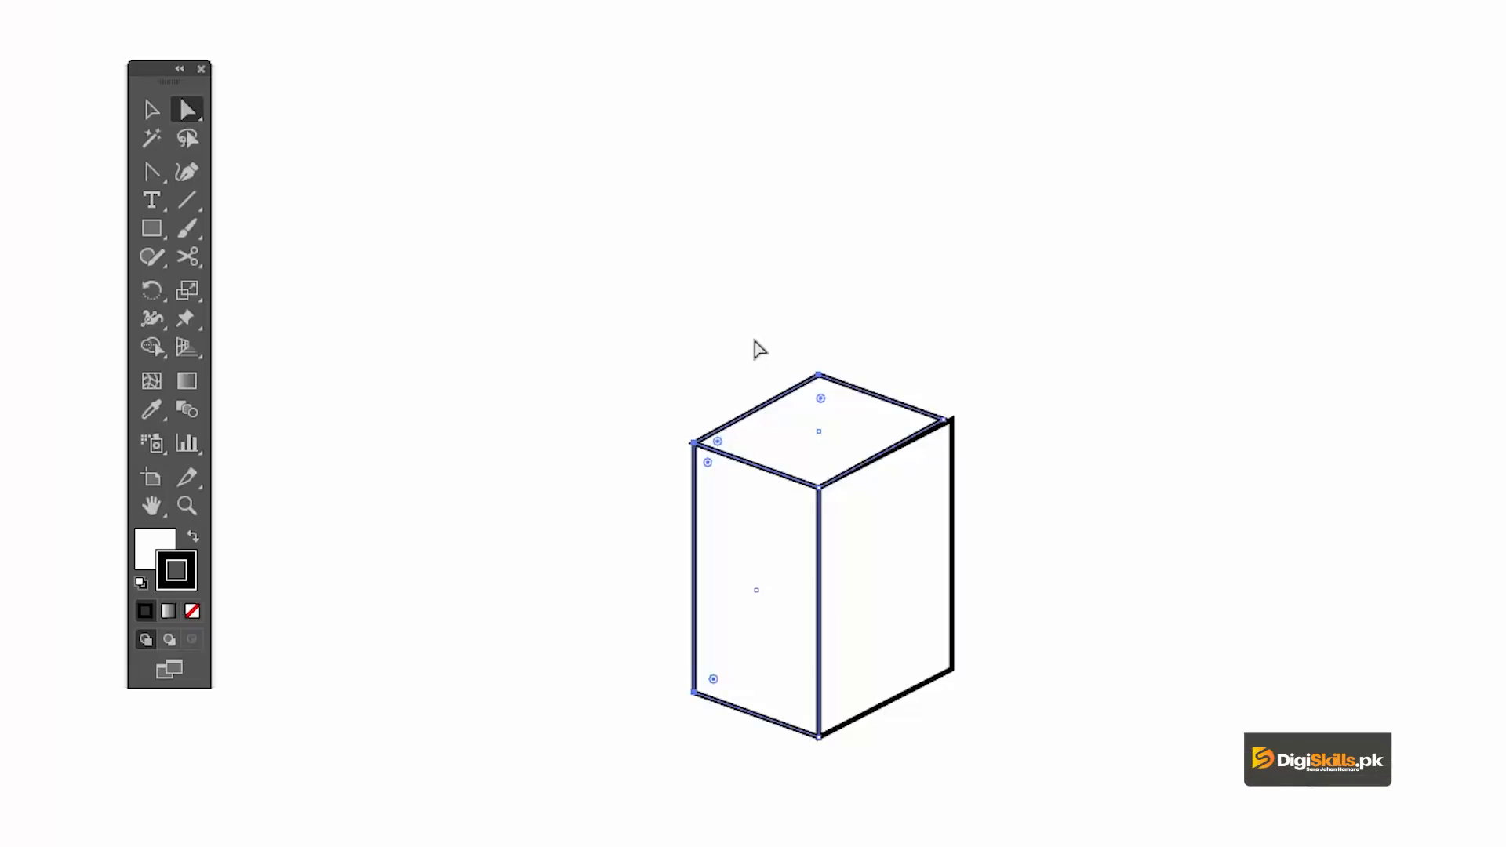
# Duplicate the whole three-faced box to the right, leaving a small gap beside the original.
pyautogui.press('z')
pyautogui.keyDown('alt'); pyautogui.click(823, 578); pyautogui.keyUp('alt')
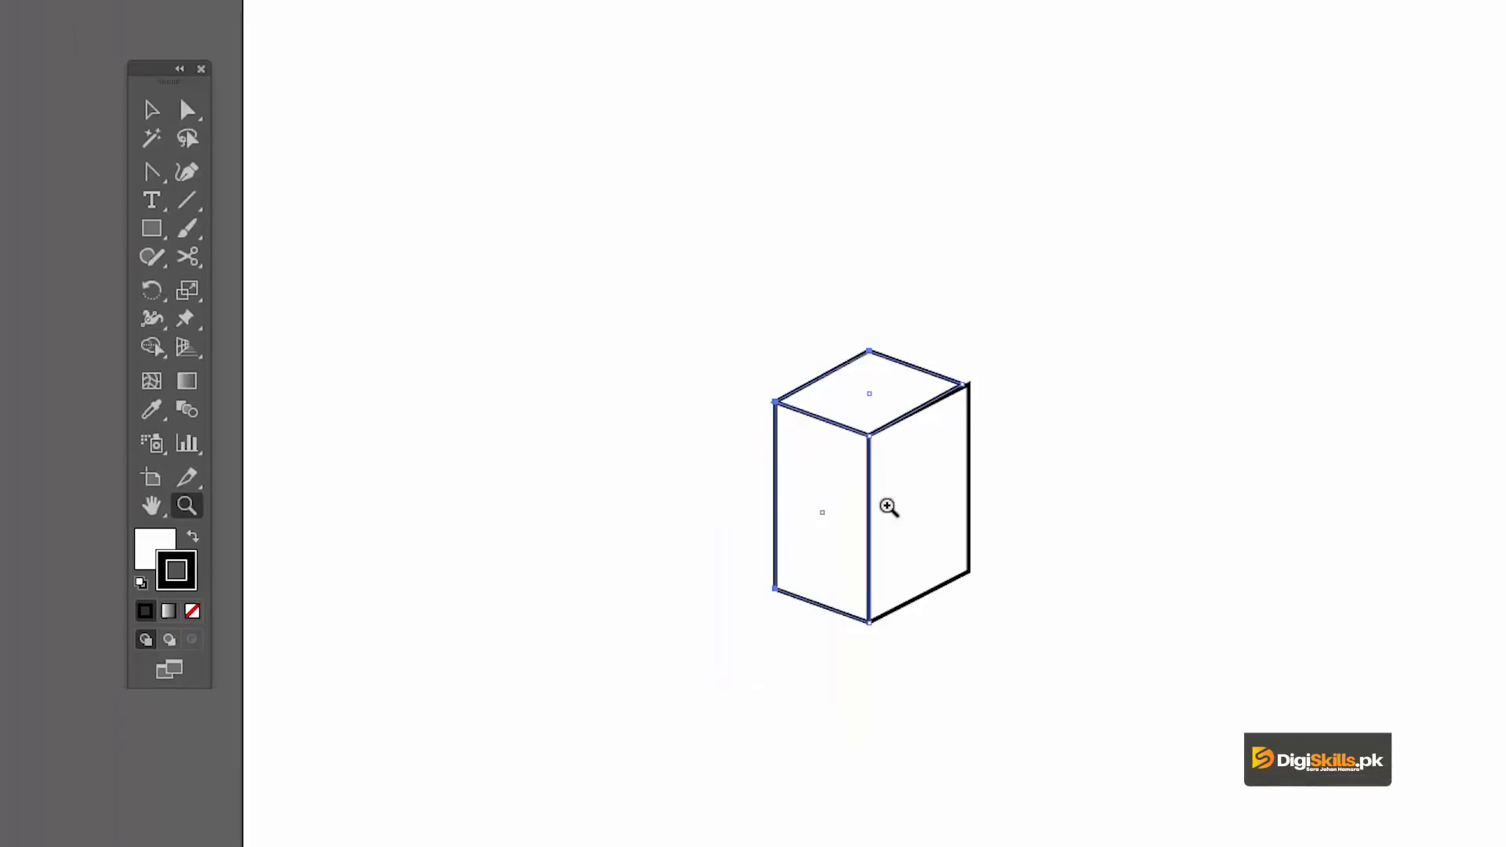
pyautogui.click(887, 506)
pyautogui.press('v')
pyautogui.moveTo(951, 396); pyautogui.dragTo(890, 398)
pyautogui.click(788, 160)
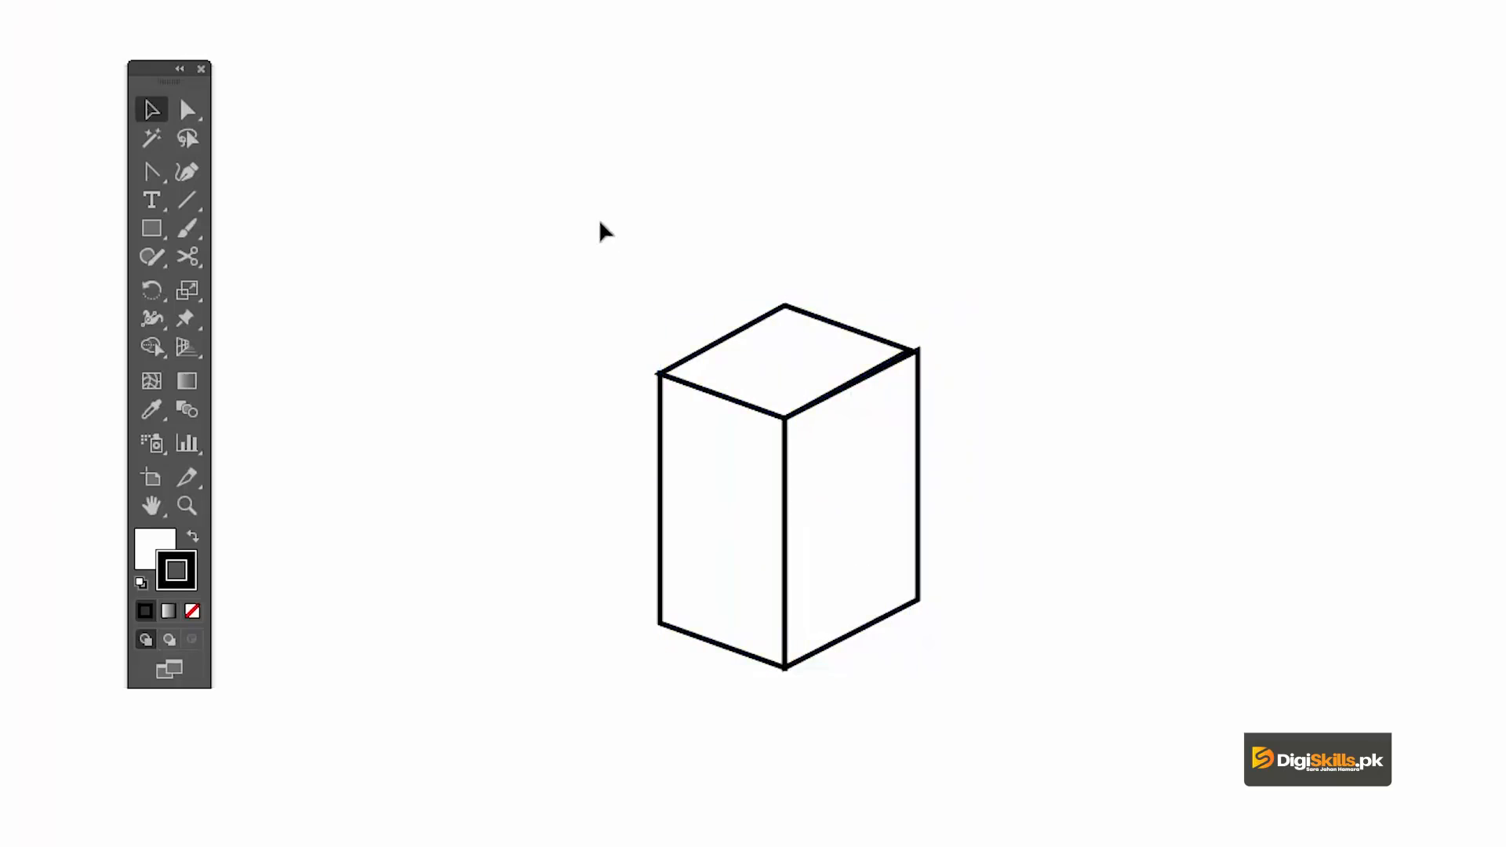
pyautogui.moveTo(1001, 759); pyautogui.dragTo(995, 751)
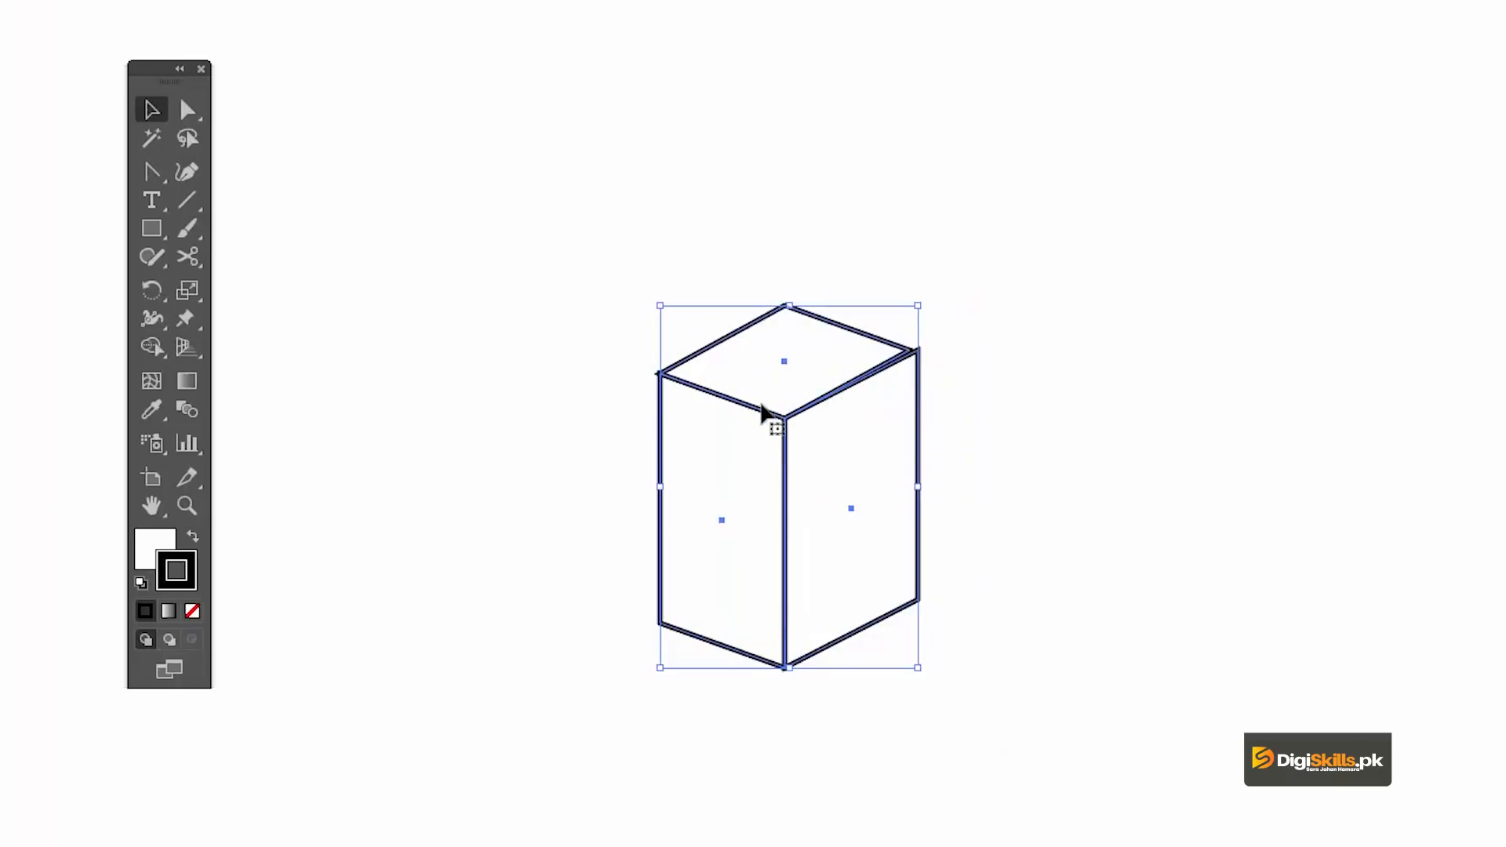
pyautogui.moveTo(752, 416); pyautogui.dragTo(1064, 418)
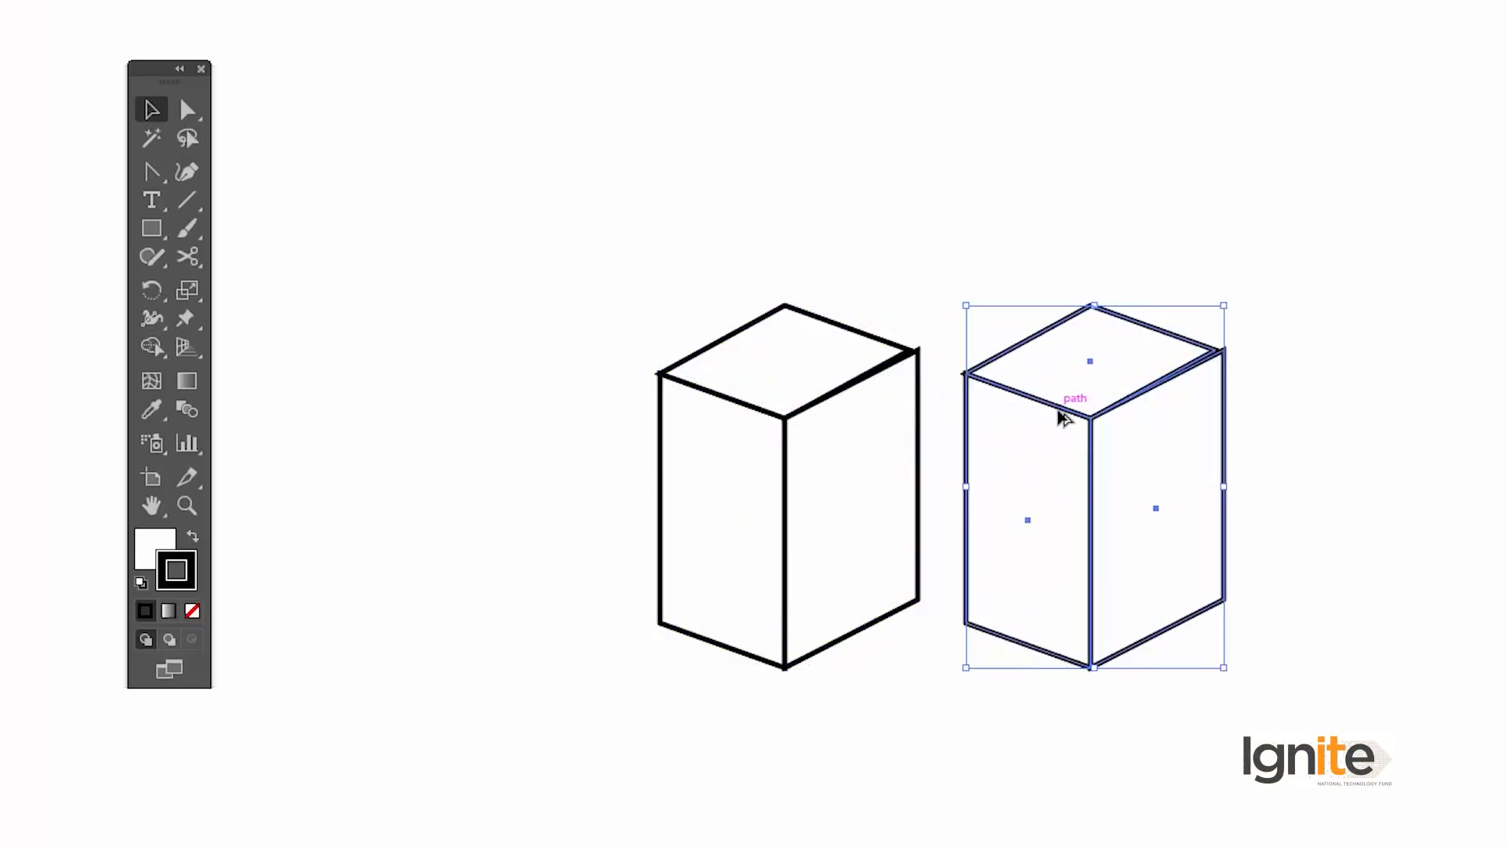
pyautogui.click(1032, 172)
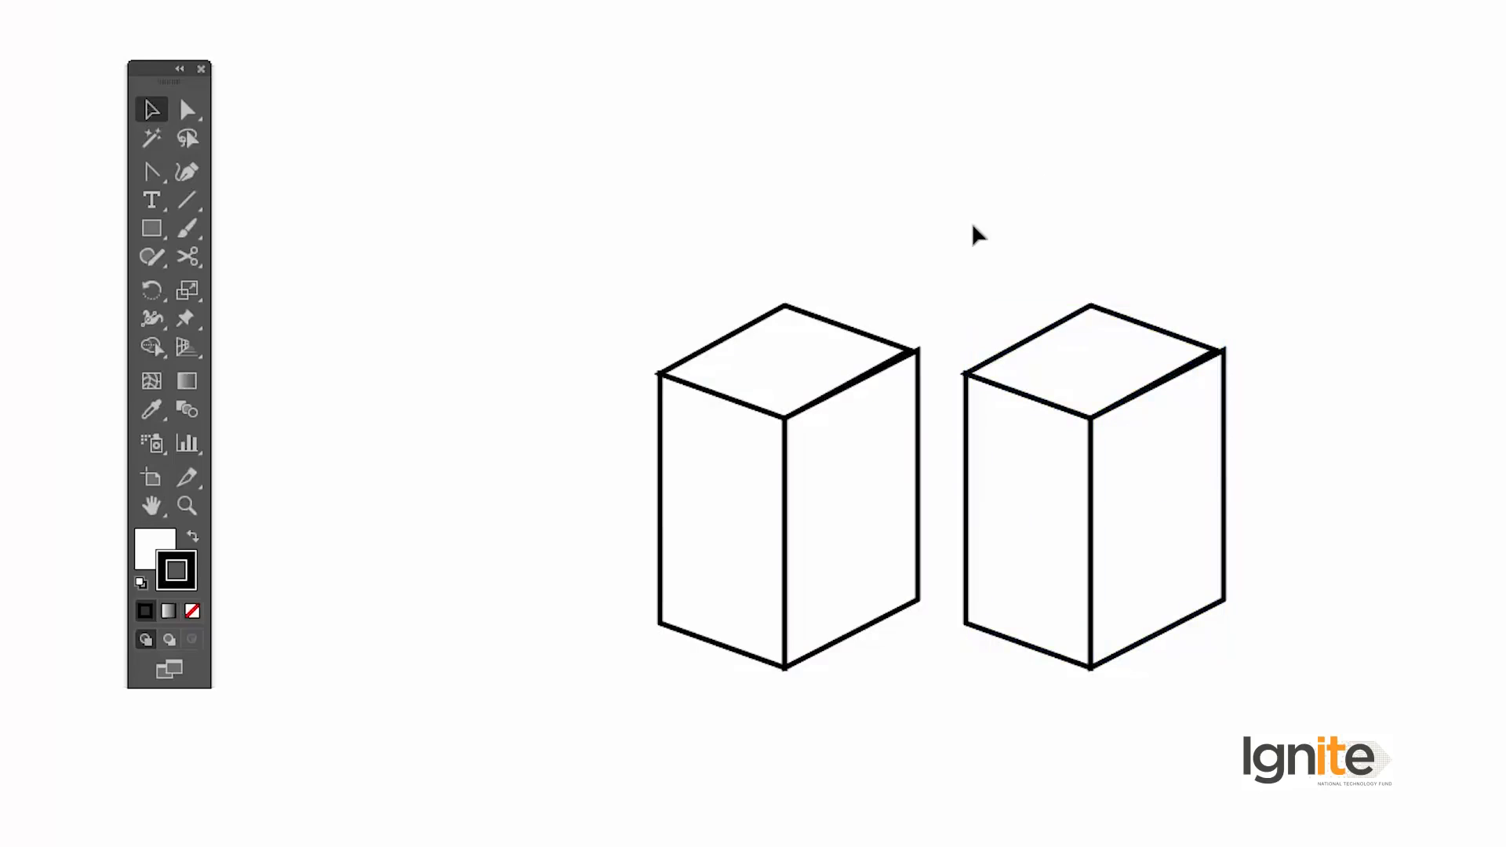
# Move the bottom anchor points of the duplicate box up with Direct Selection to shorten it into a shallow lid.
pyautogui.click(186, 110)
pyautogui.moveTo(1275, 571); pyautogui.dragTo(951, 713)
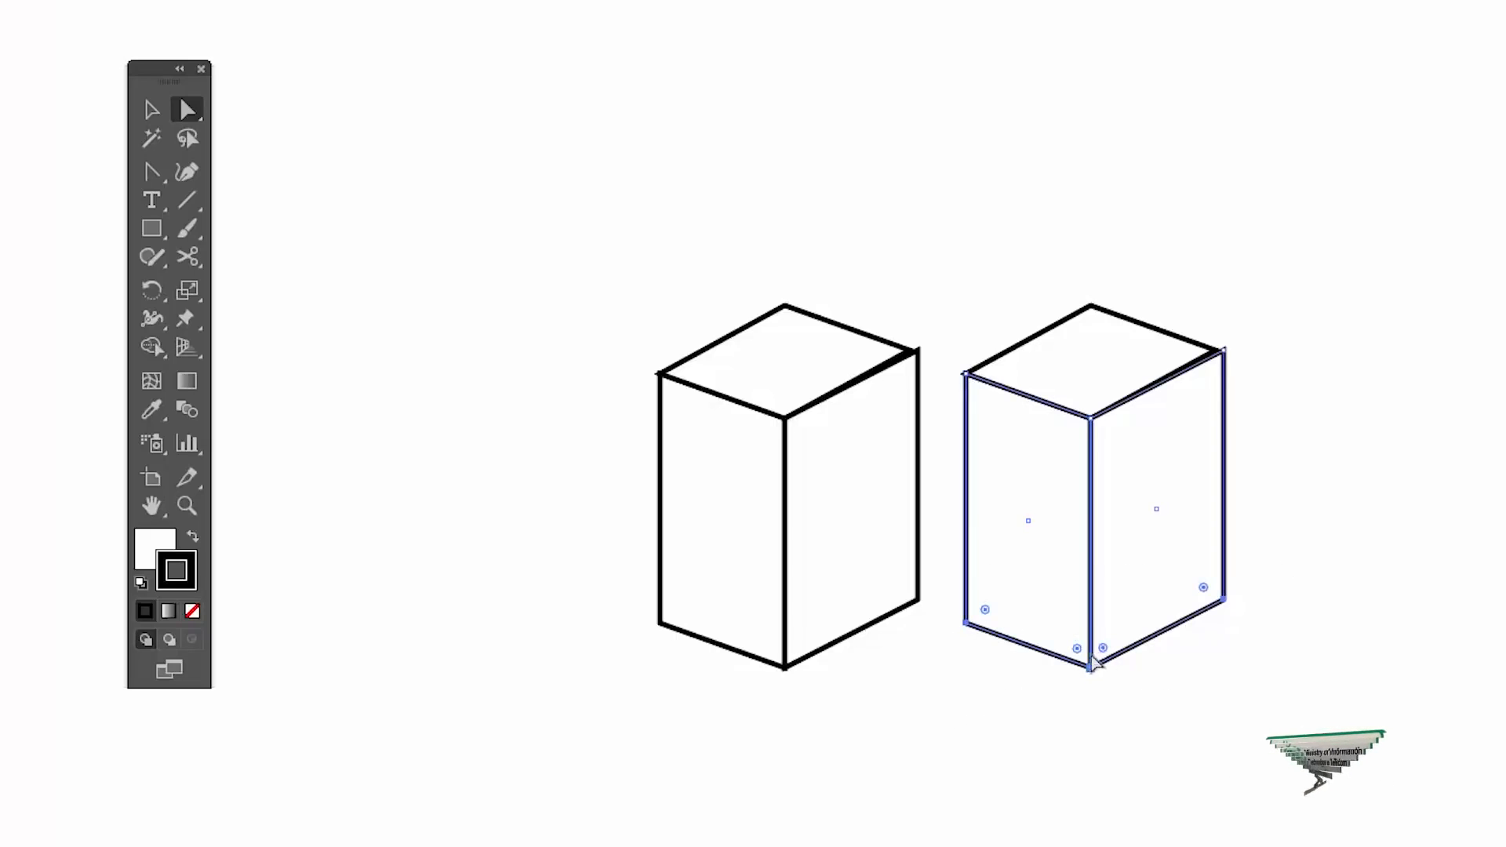
pyautogui.click(1090, 667)
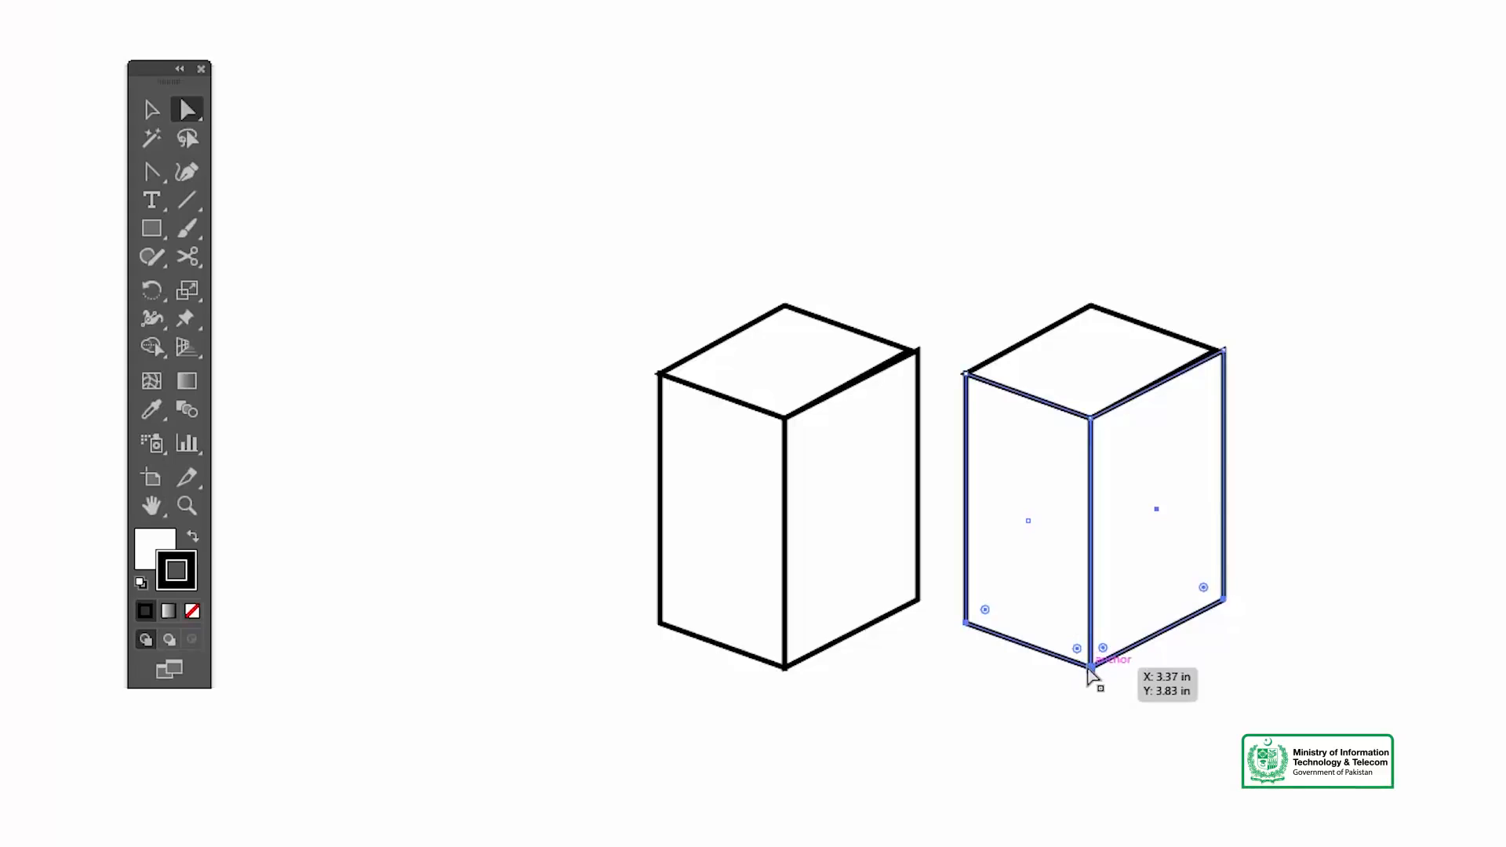
pyautogui.moveTo(1090, 667); pyautogui.dragTo(1088, 487)
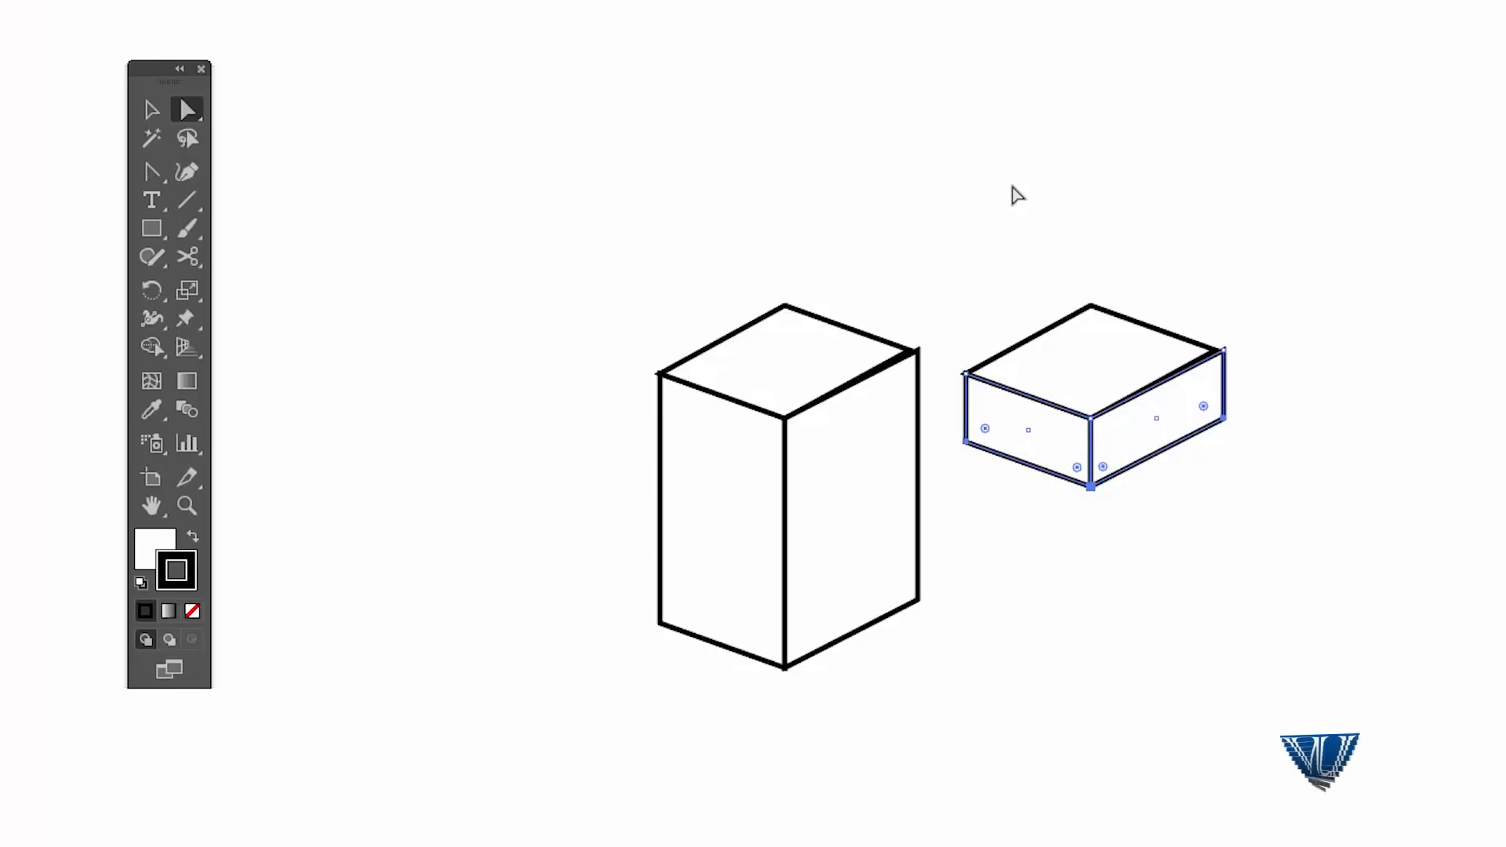
pyautogui.press('v')
pyautogui.click(1001, 183)
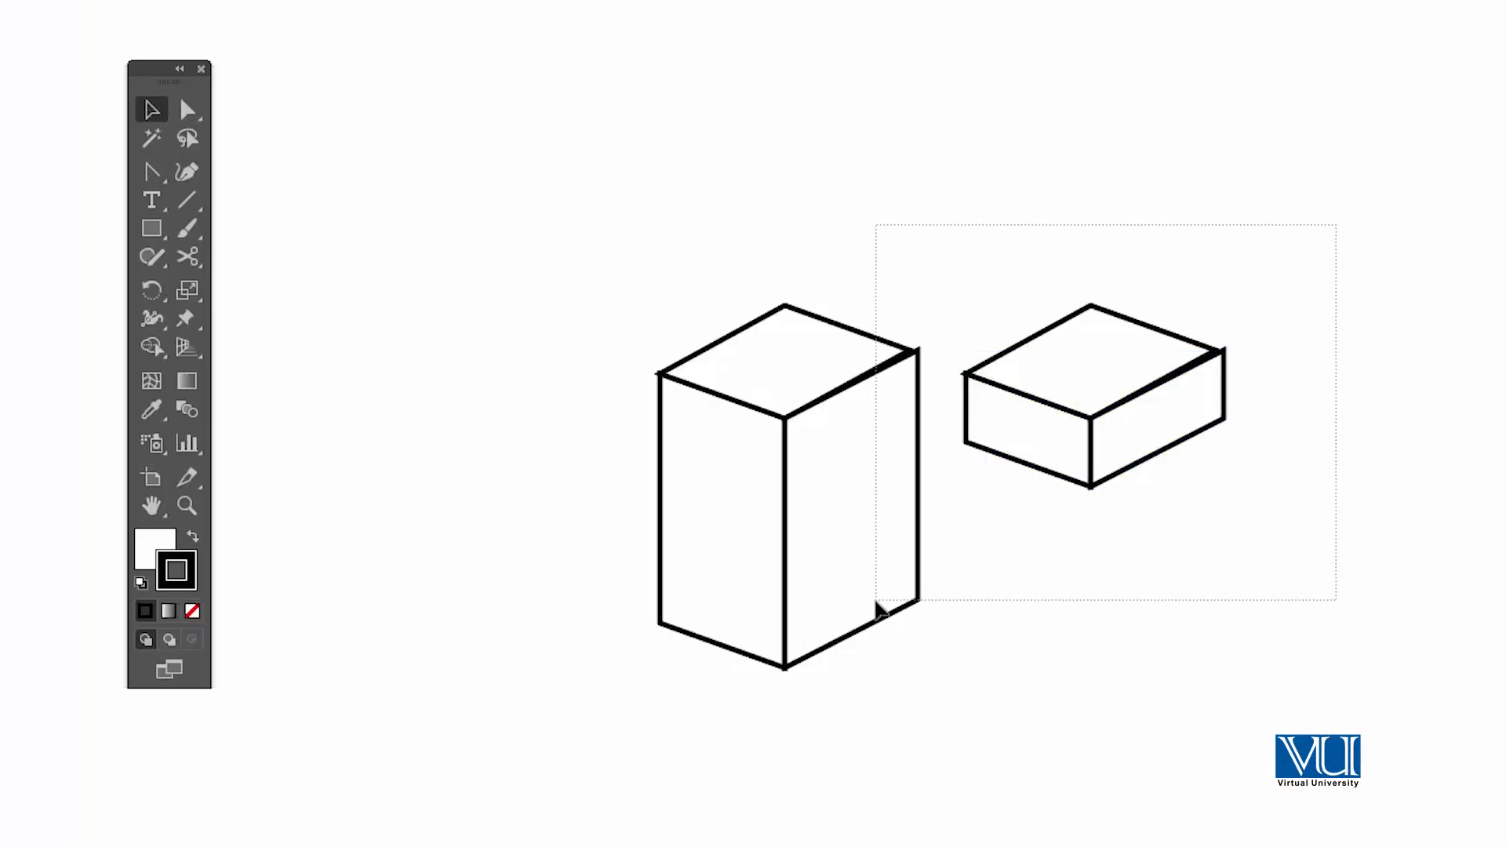
# Group the three faces of the shallow lid into one object.
pyautogui.moveTo(959, 557); pyautogui.dragTo(959, 557)
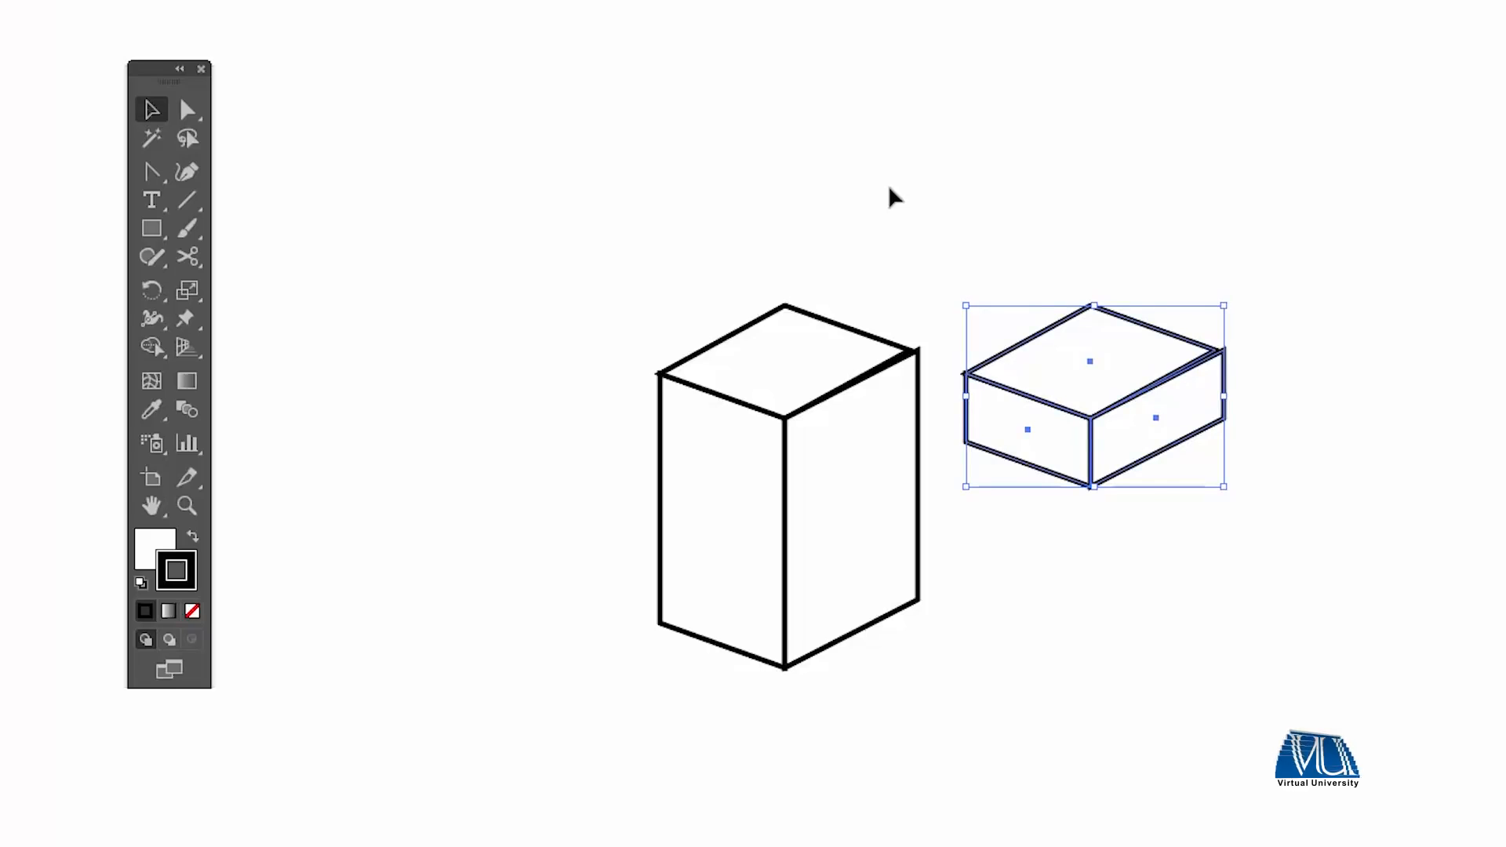
pyautogui.click(891, 195)
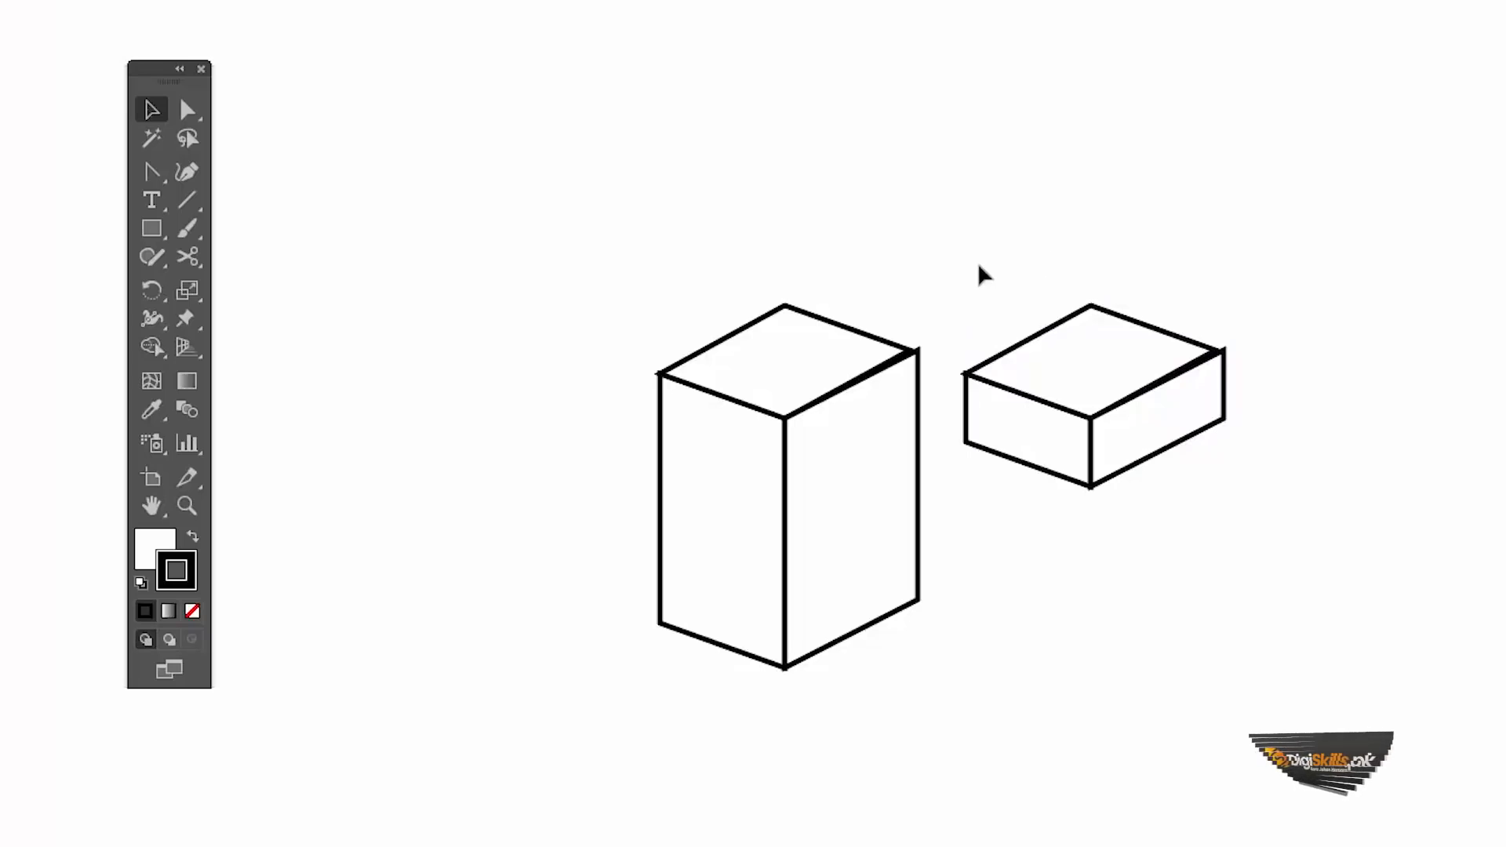
pyautogui.moveTo(955, 244); pyautogui.dragTo(1274, 498)
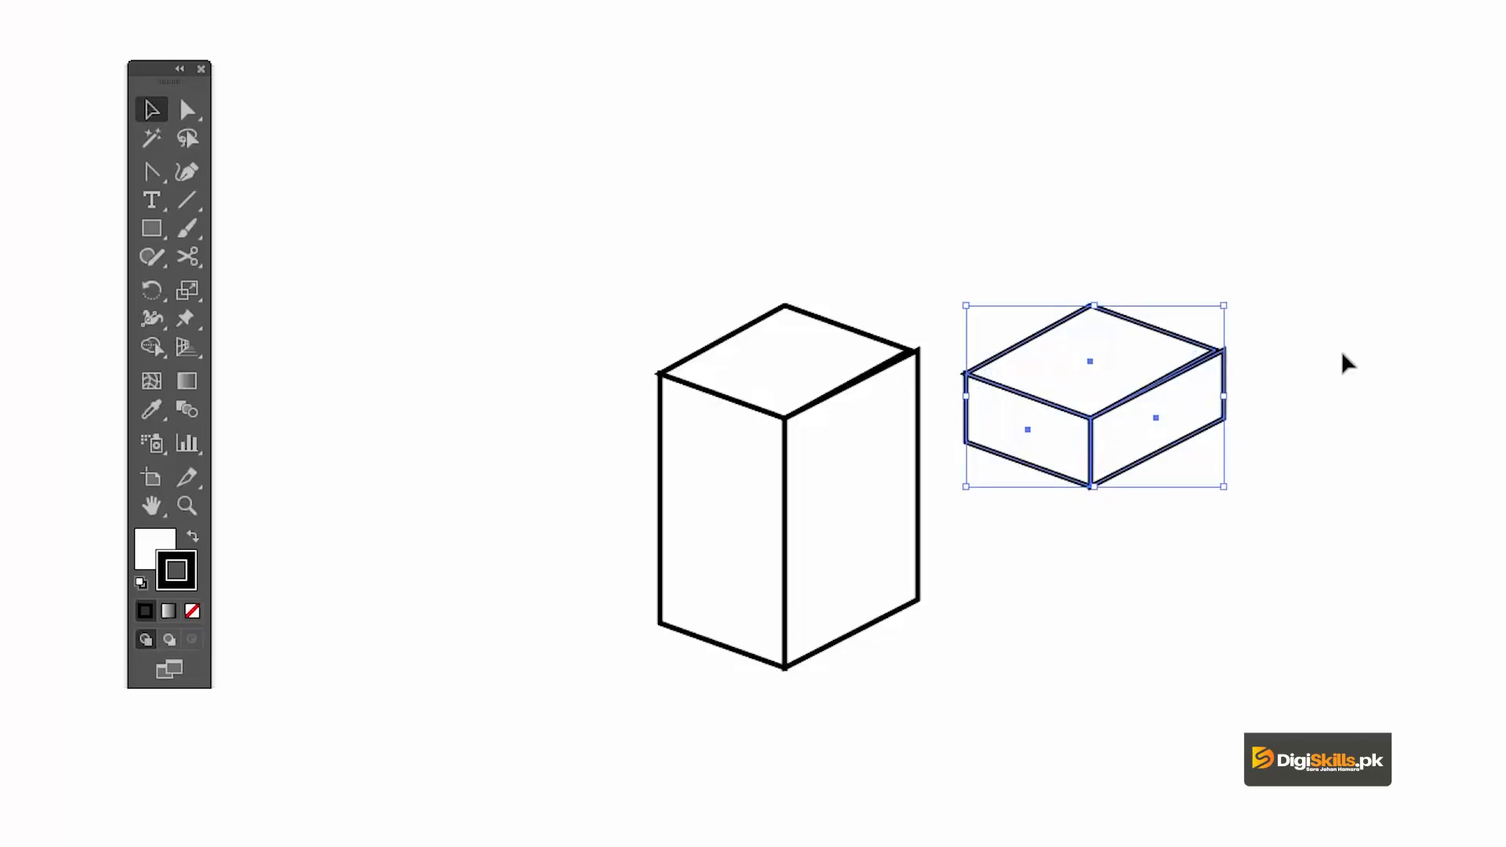
pyautogui.click(1208, 242)
# Try moving the grouped lid as one object, and undo the moves.
pyautogui.click(1134, 326)
pyautogui.moveTo(1132, 319); pyautogui.dragTo(1505, 286)
pyautogui.moveTo(1415, 306); pyautogui.dragTo(938, 226)
pyautogui.hotkey('ctrl', 'z')
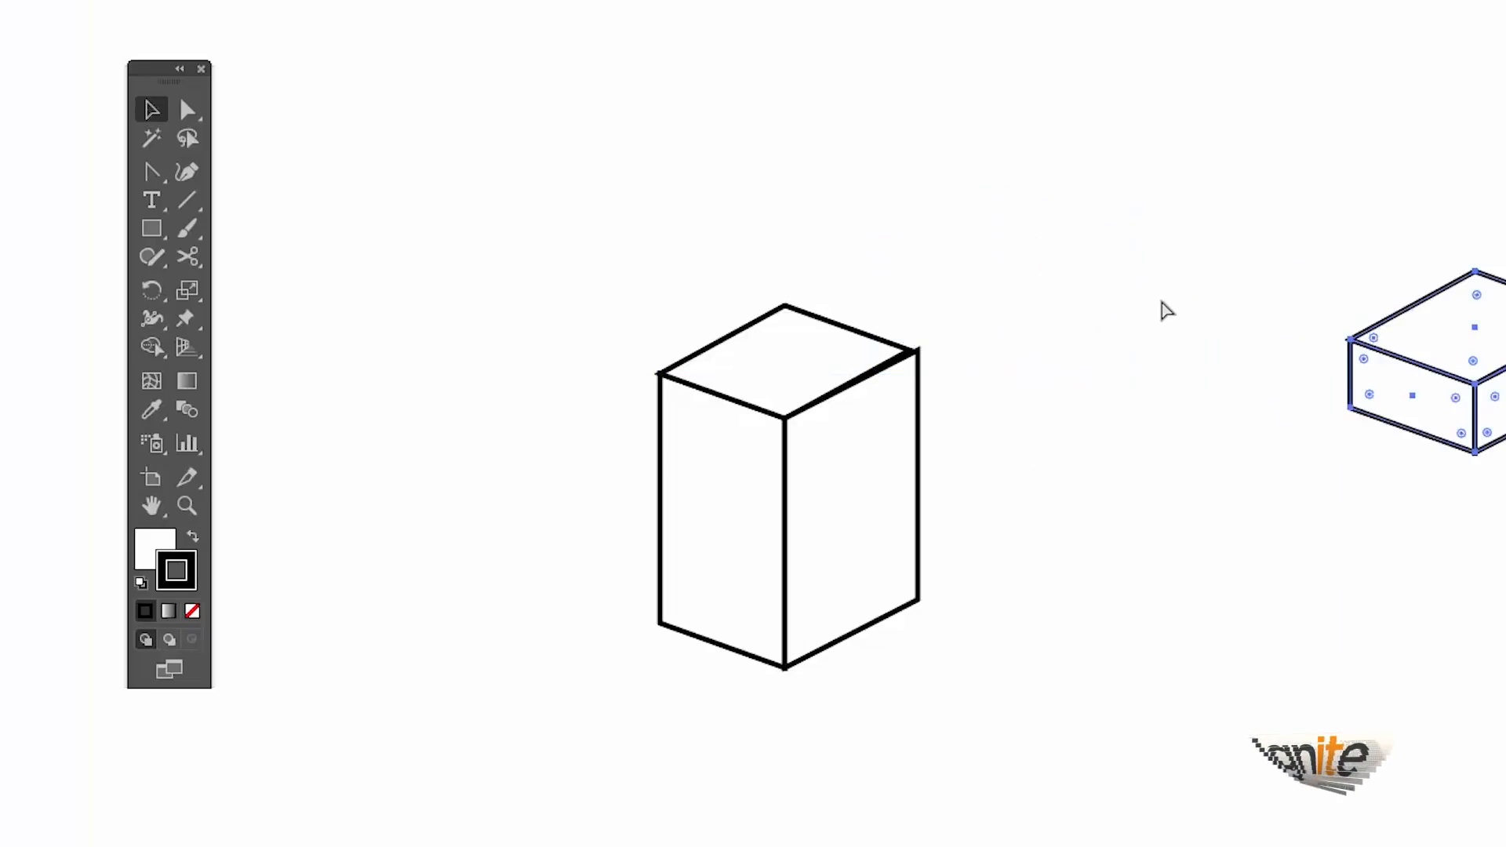
pyautogui.hotkey('ctrl', 'z')
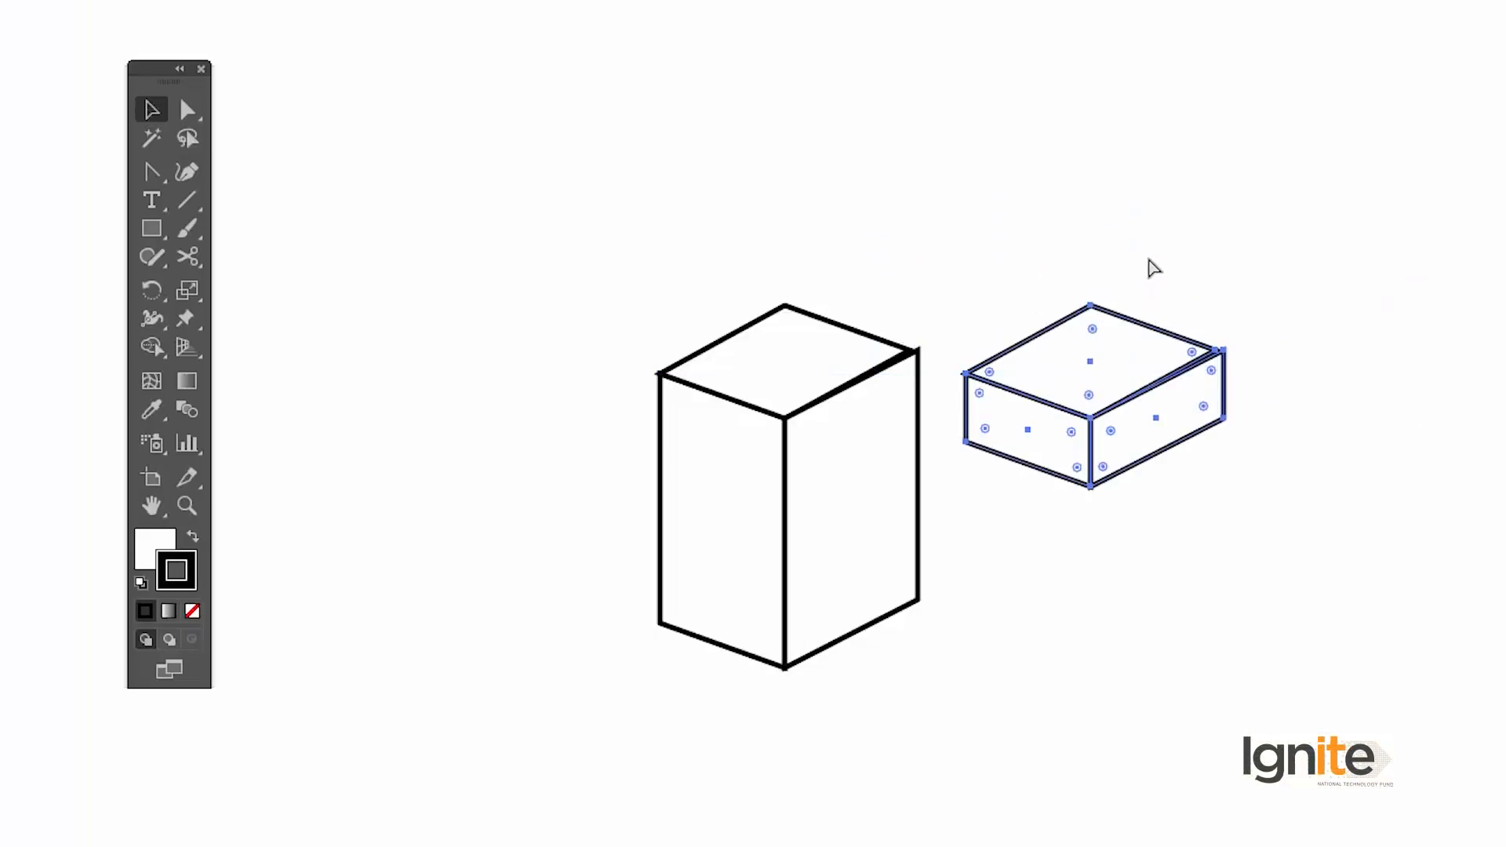
# Place the grouped lid on top of the tall box and enlarge it slightly so it overhangs both sides.
pyautogui.click(988, 245)
pyautogui.moveTo(1173, 343); pyautogui.dragTo(933, 274)
pyautogui.click(937, 216)
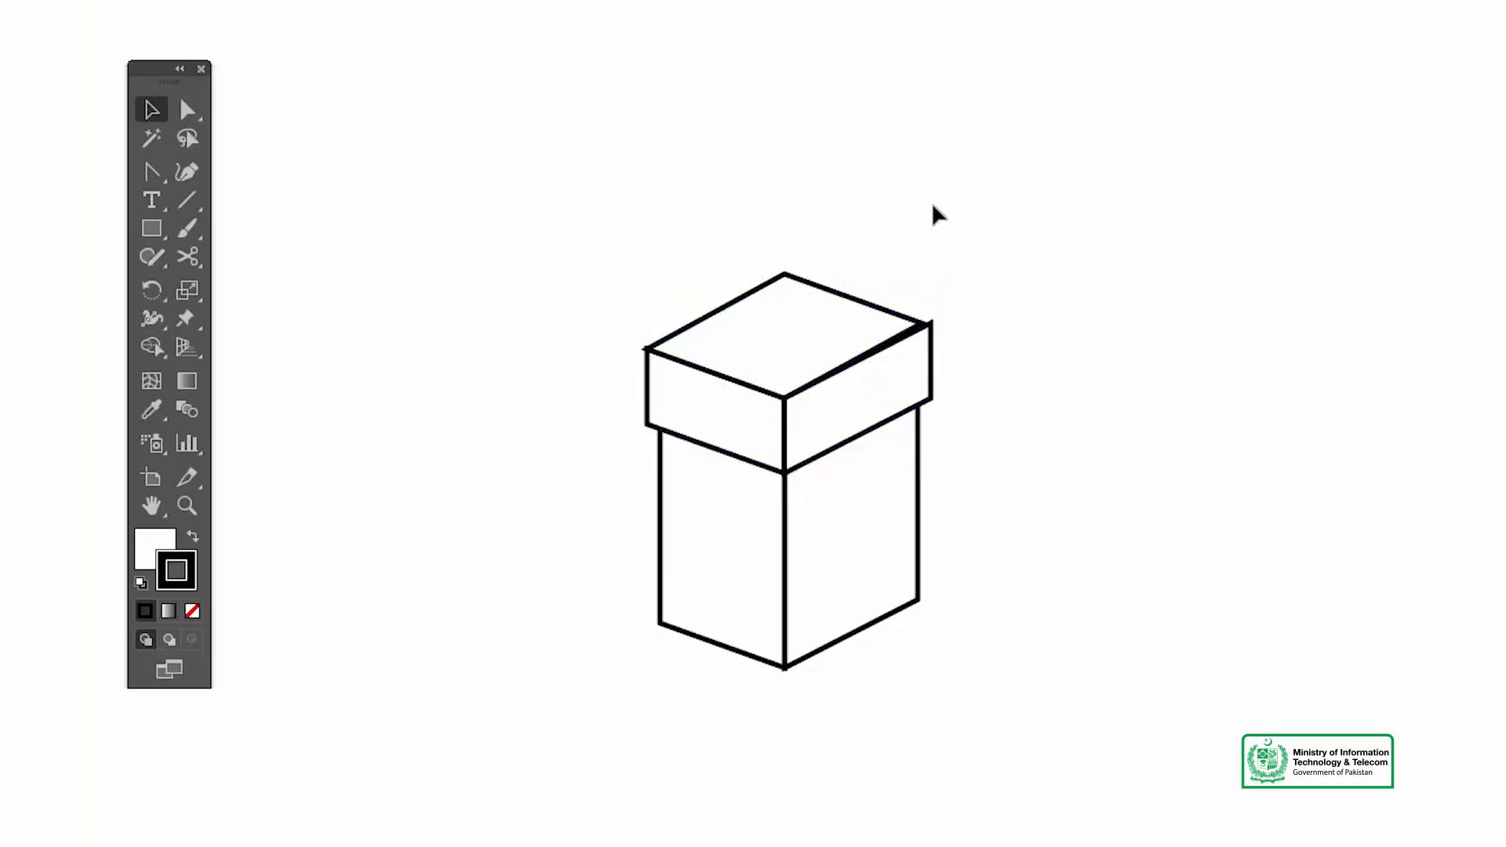
# Ungroup the lid's three faces so that each can be edited separately.
pyautogui.press('z')
pyautogui.click(771, 646)
pyautogui.press('v')
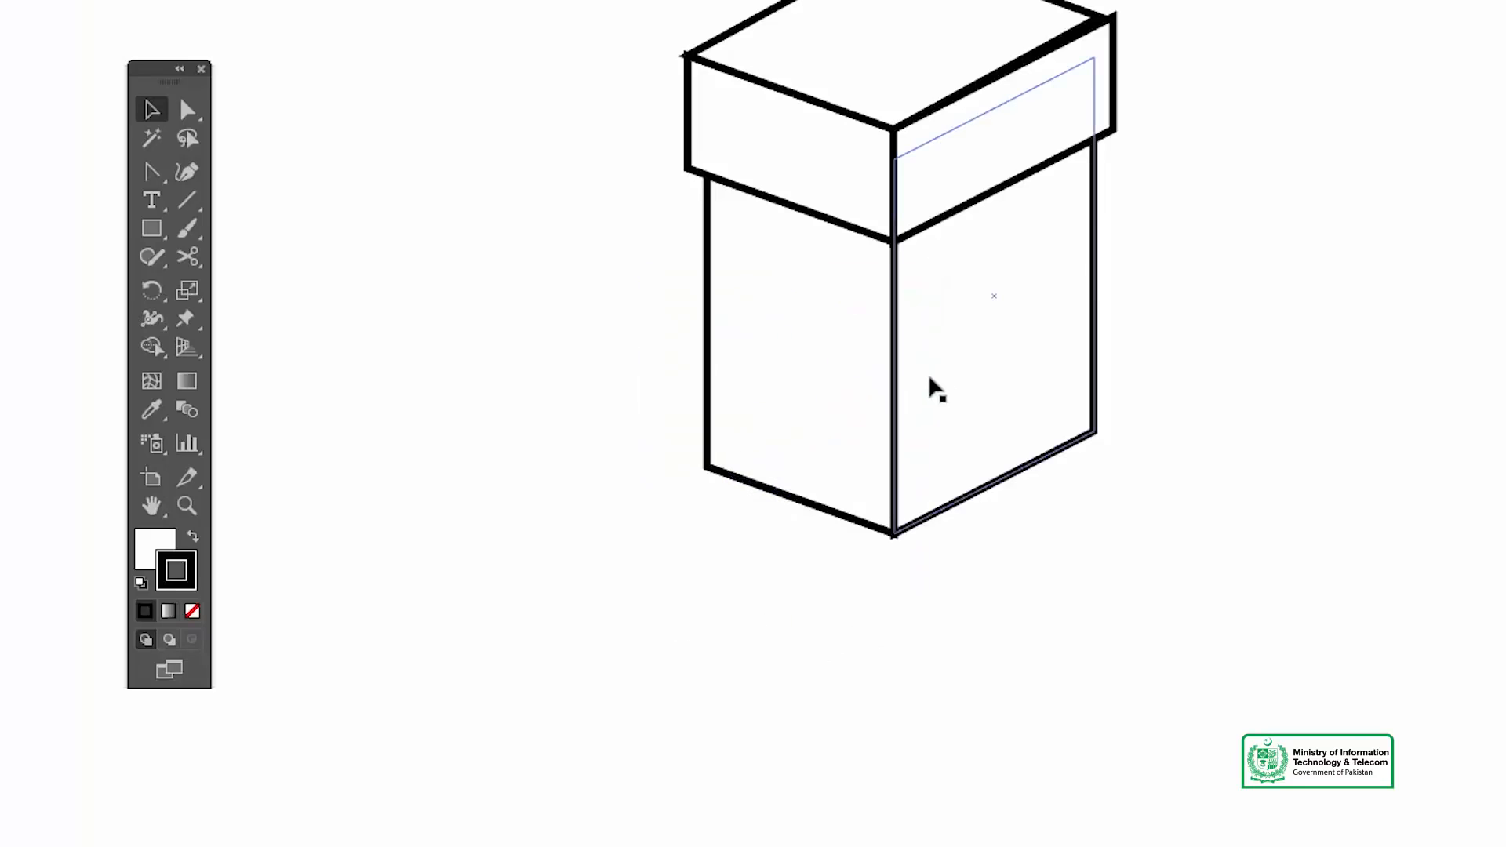
pyautogui.press('space')
pyautogui.moveTo(938, 367); pyautogui.dragTo(902, 471)
pyautogui.press('z')
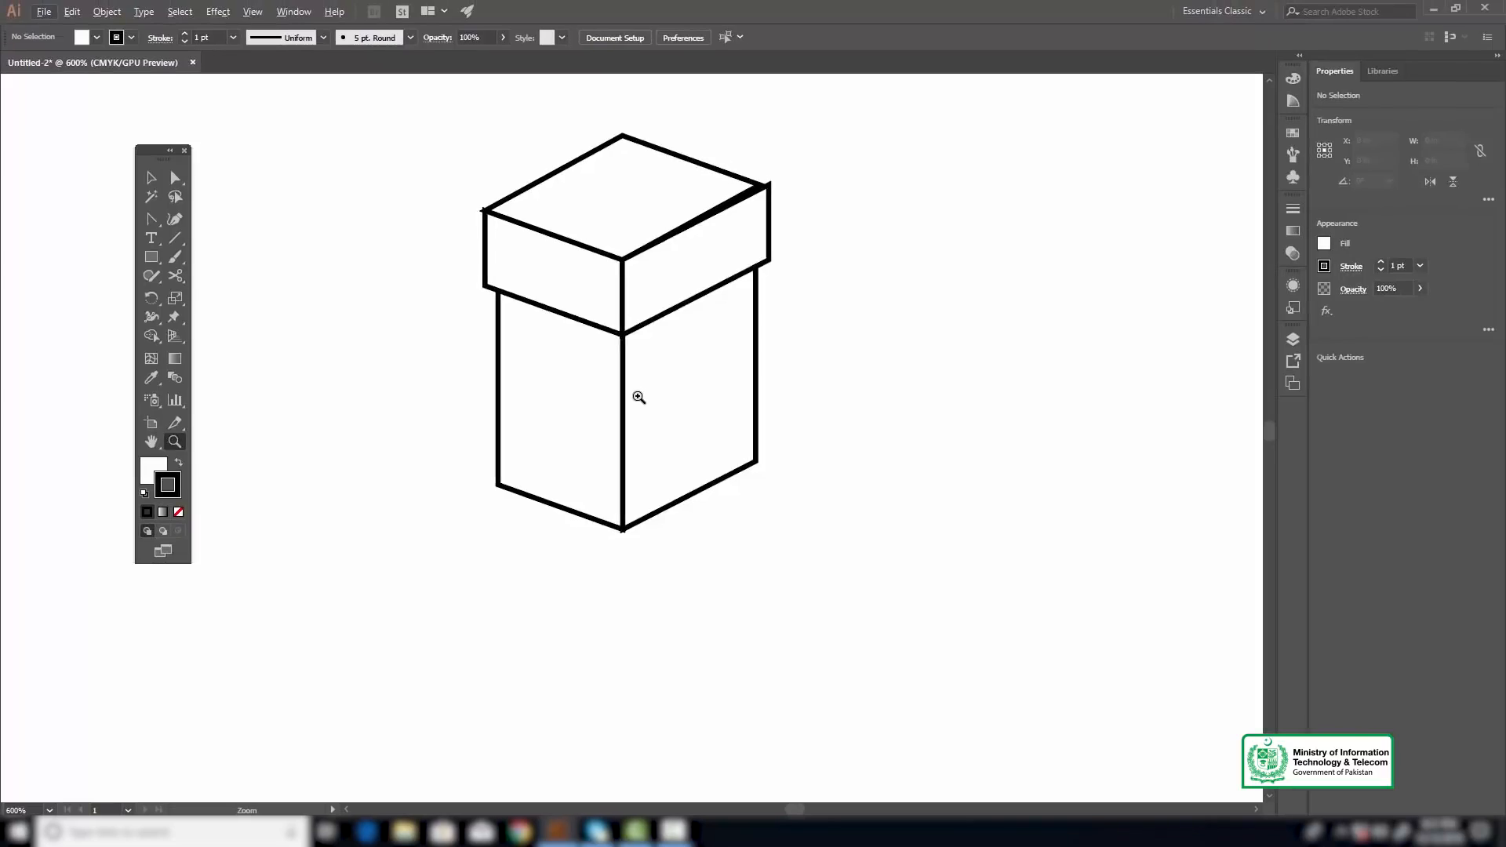
pyautogui.click(733, 413)
pyautogui.press('space')
pyautogui.moveTo(776, 308); pyautogui.dragTo(784, 411)
pyautogui.click(686, 383)
pyautogui.press('v')
pyautogui.click(793, 283)
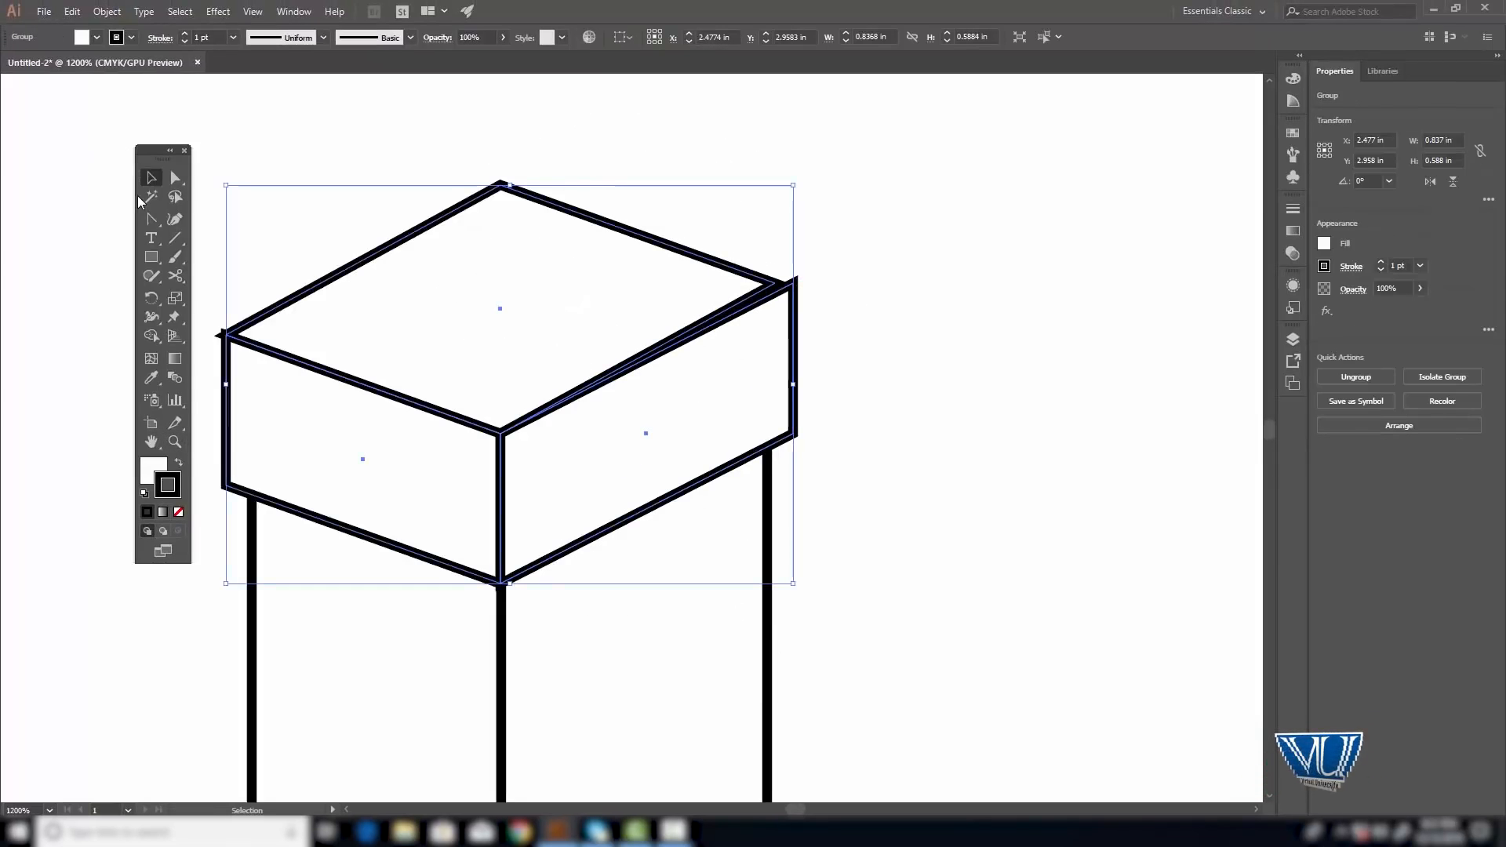
pyautogui.press('ctrl')
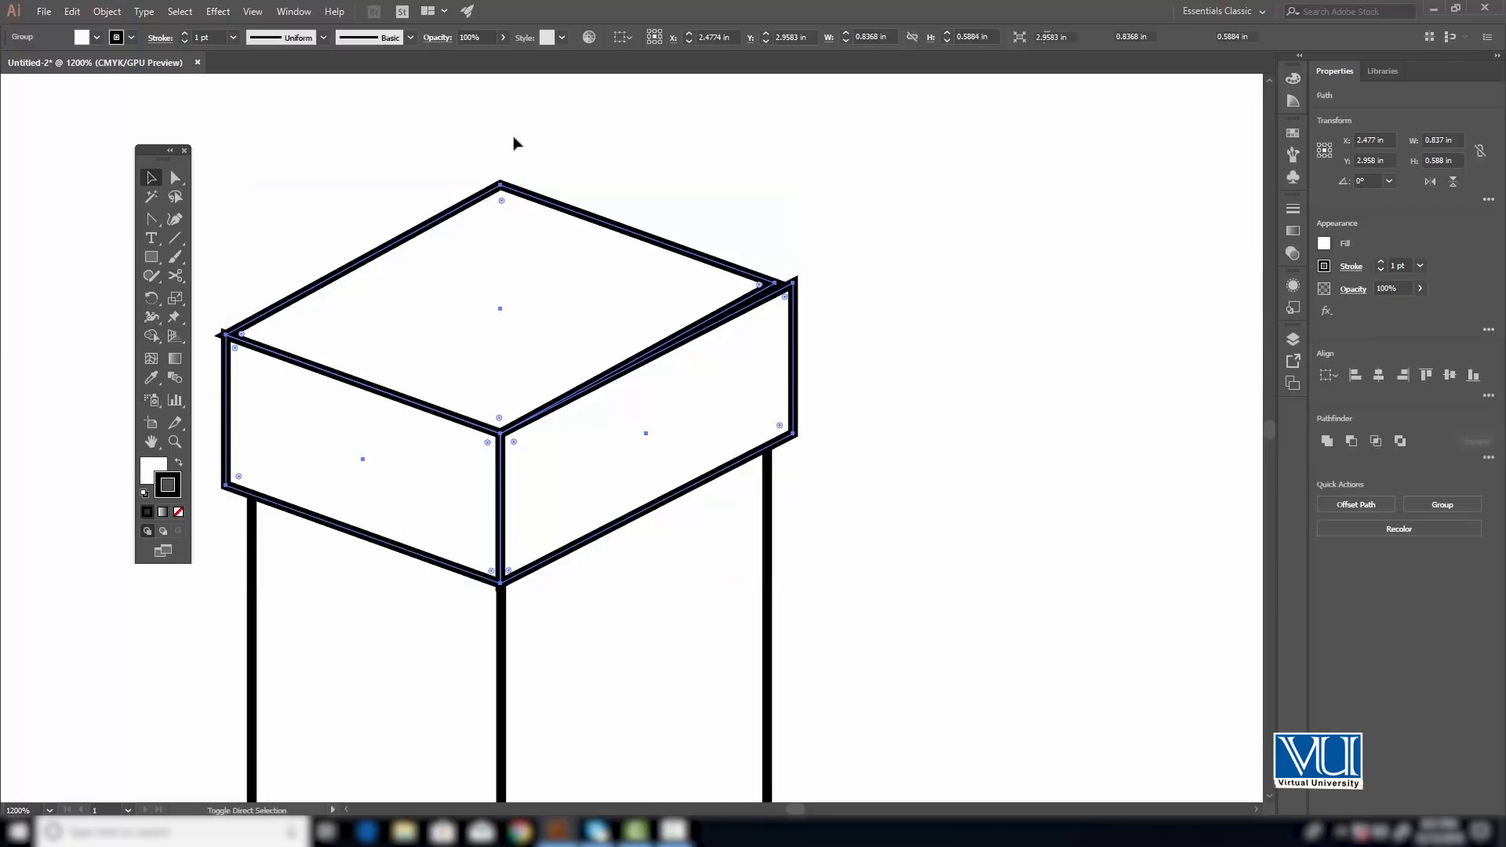
pyautogui.click(511, 142)
# Narrow the lid's right side face slightly and shift it so its edges line up with the lid's top face.
pyautogui.click(791, 287)
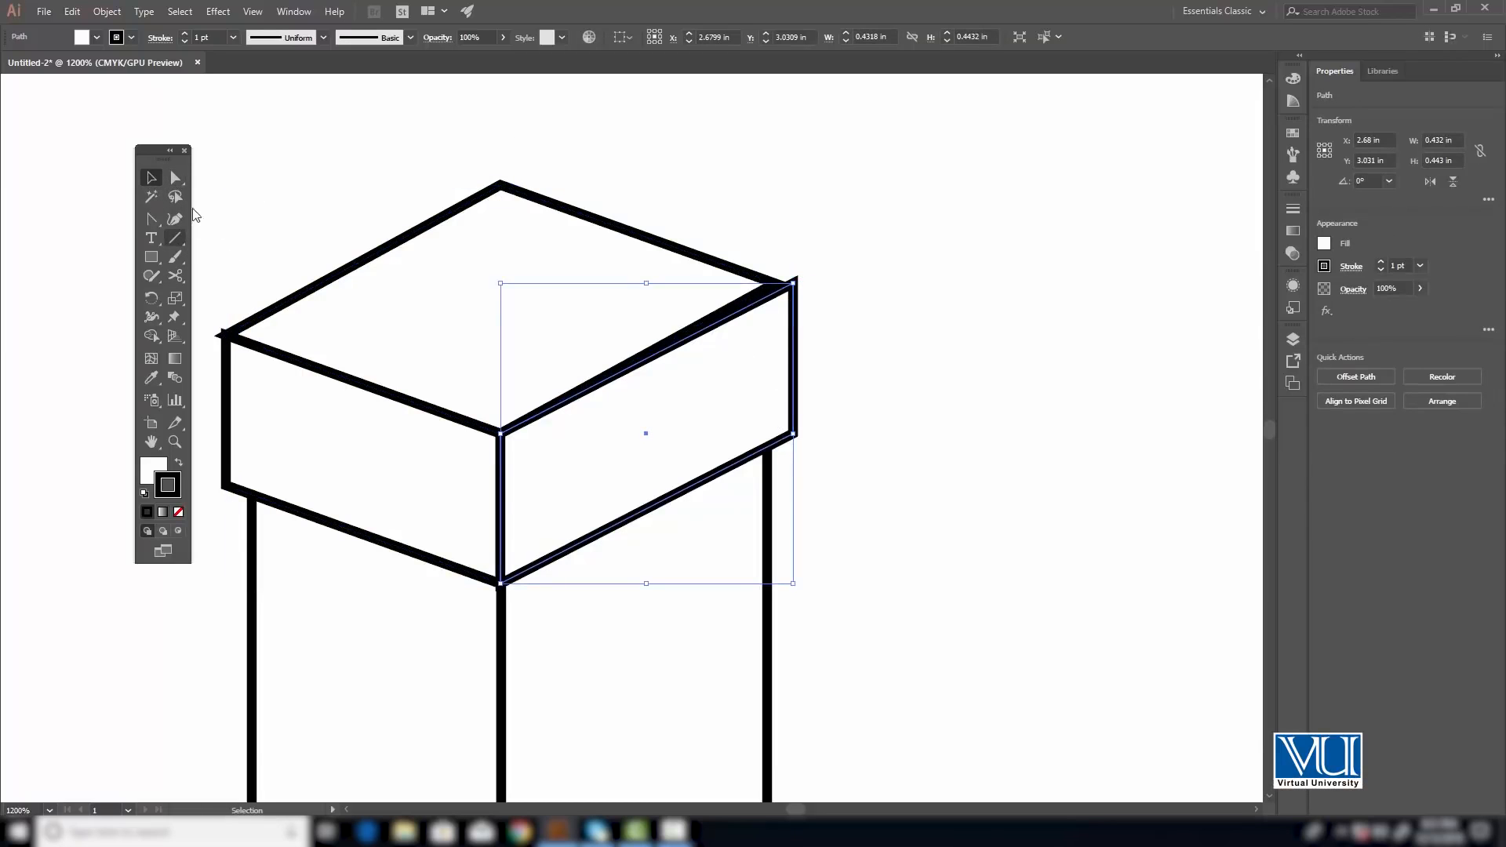
pyautogui.press('a')
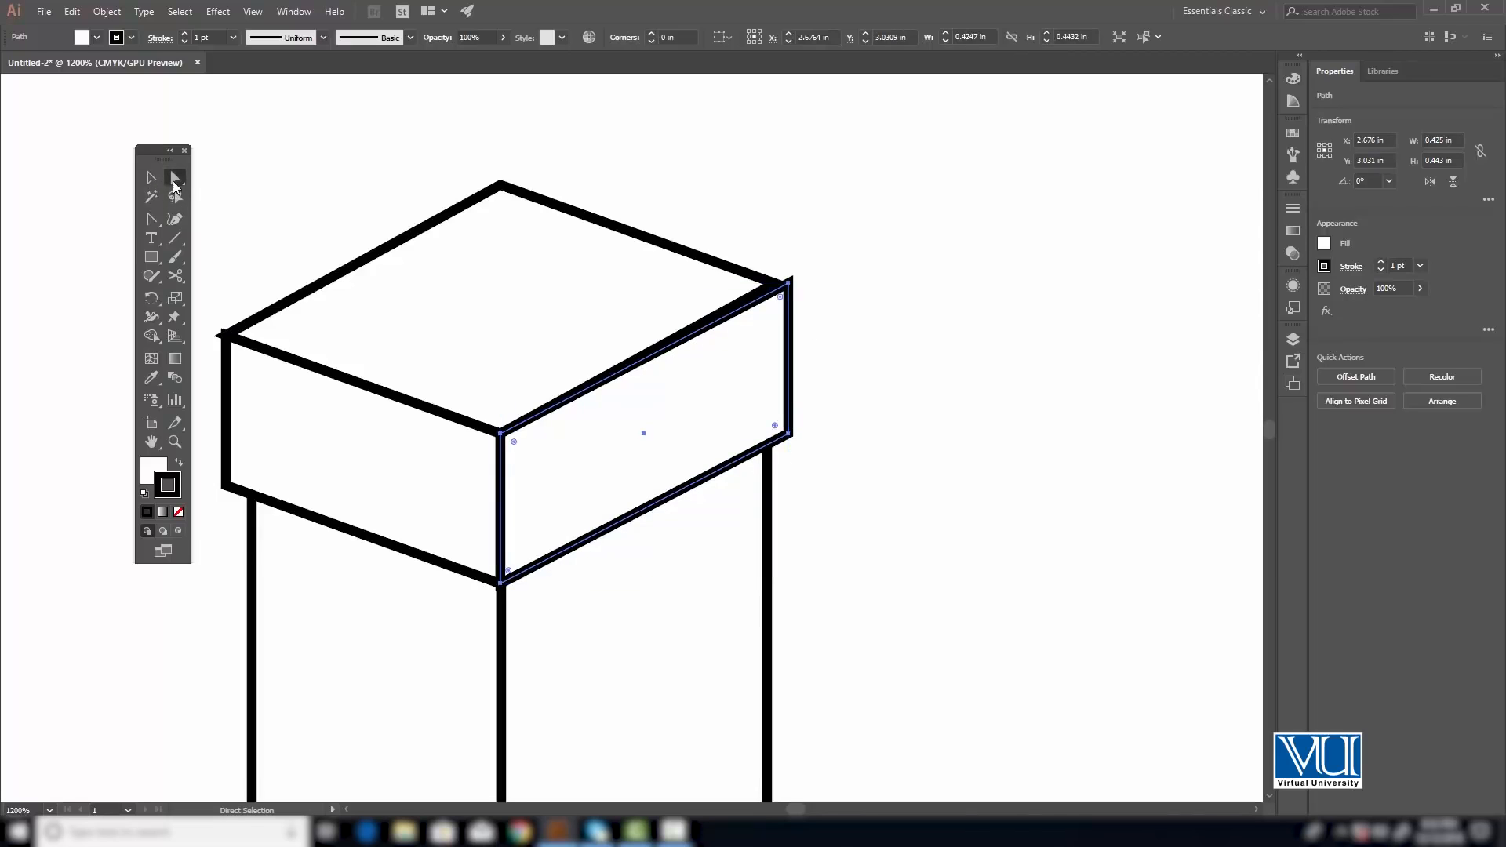
pyautogui.moveTo(792, 289); pyautogui.dragTo(779, 298)
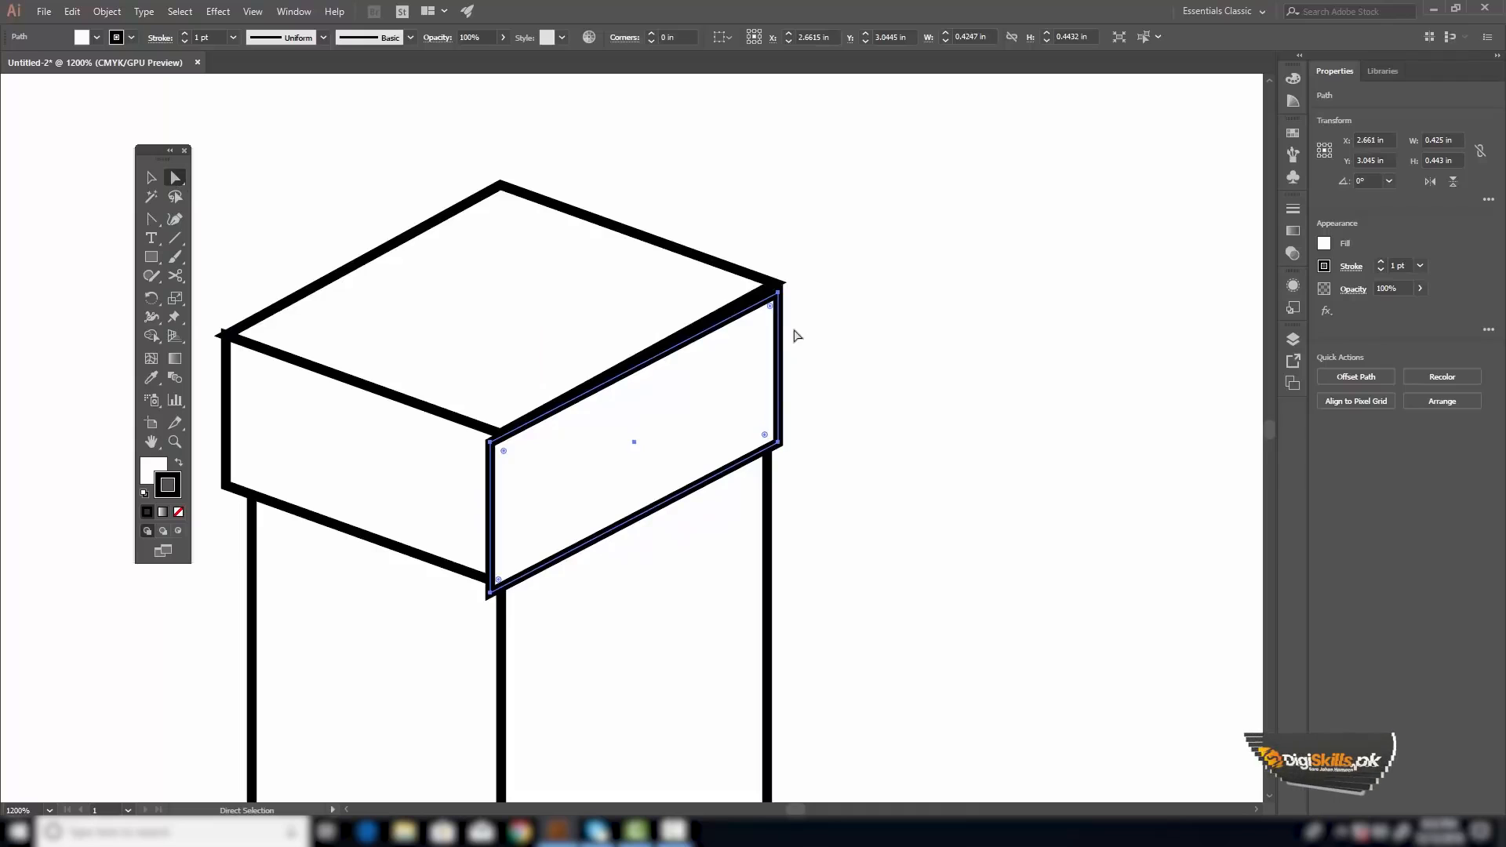
pyautogui.press('v')
pyautogui.moveTo(493, 491); pyautogui.dragTo(498, 481)
pyautogui.press('a')
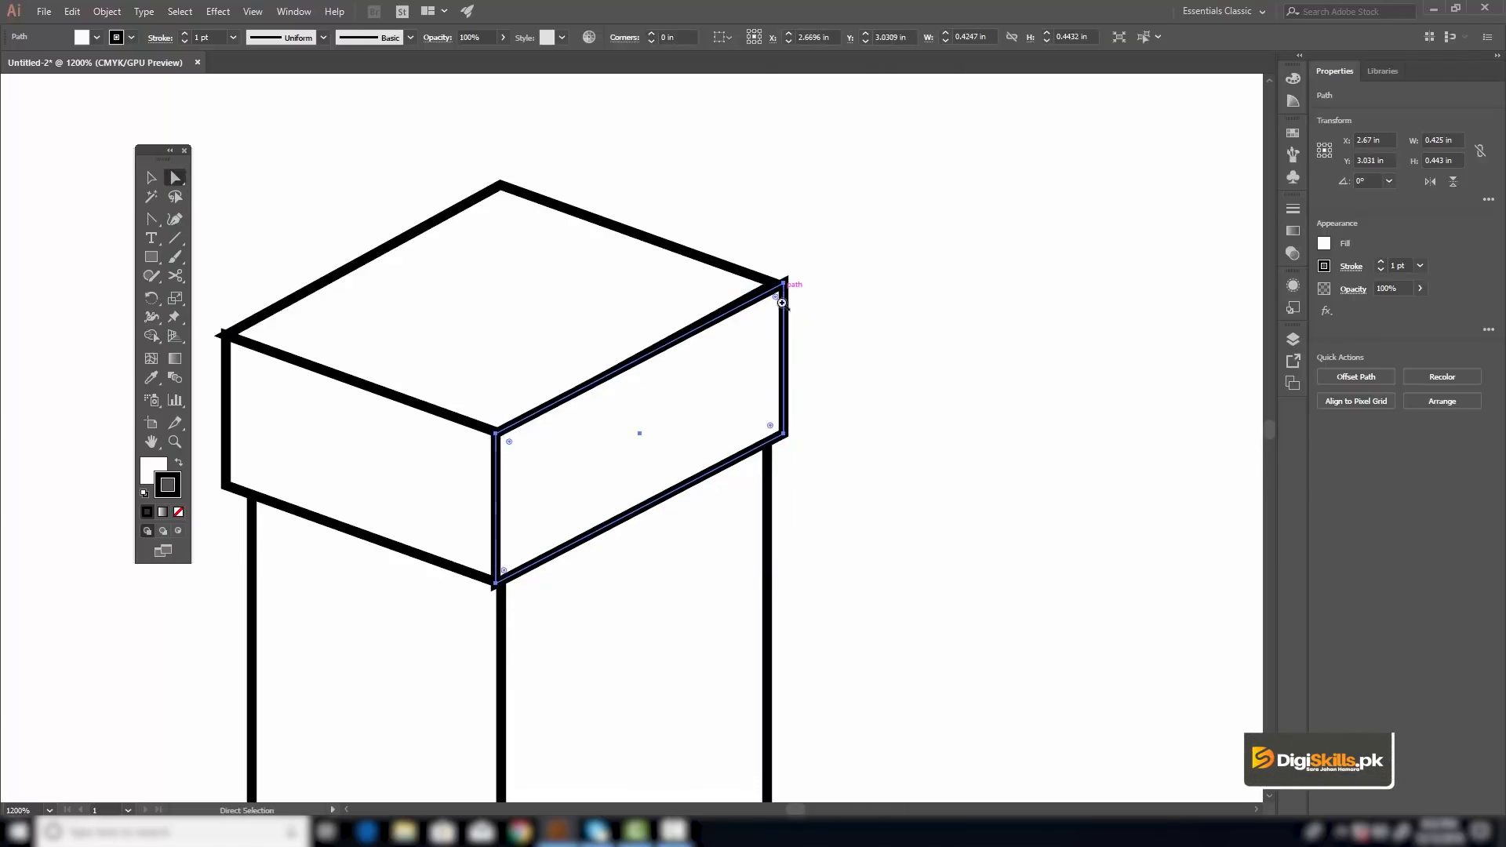
# Move the upper outer anchor point of the lid's right side face onto the top face's right corner.
pyautogui.keyDown('ctrl'); pyautogui.click(765, 317); pyautogui.keyUp('ctrl')
pyautogui.keyDown('ctrl'); pyautogui.click(761, 397); pyautogui.keyUp('ctrl')
pyautogui.keyDown('ctrl'); pyautogui.click(471, 463); pyautogui.keyUp('ctrl')
pyautogui.moveTo(586, 414); pyautogui.dragTo(750, 316)
pyautogui.click(175, 178)
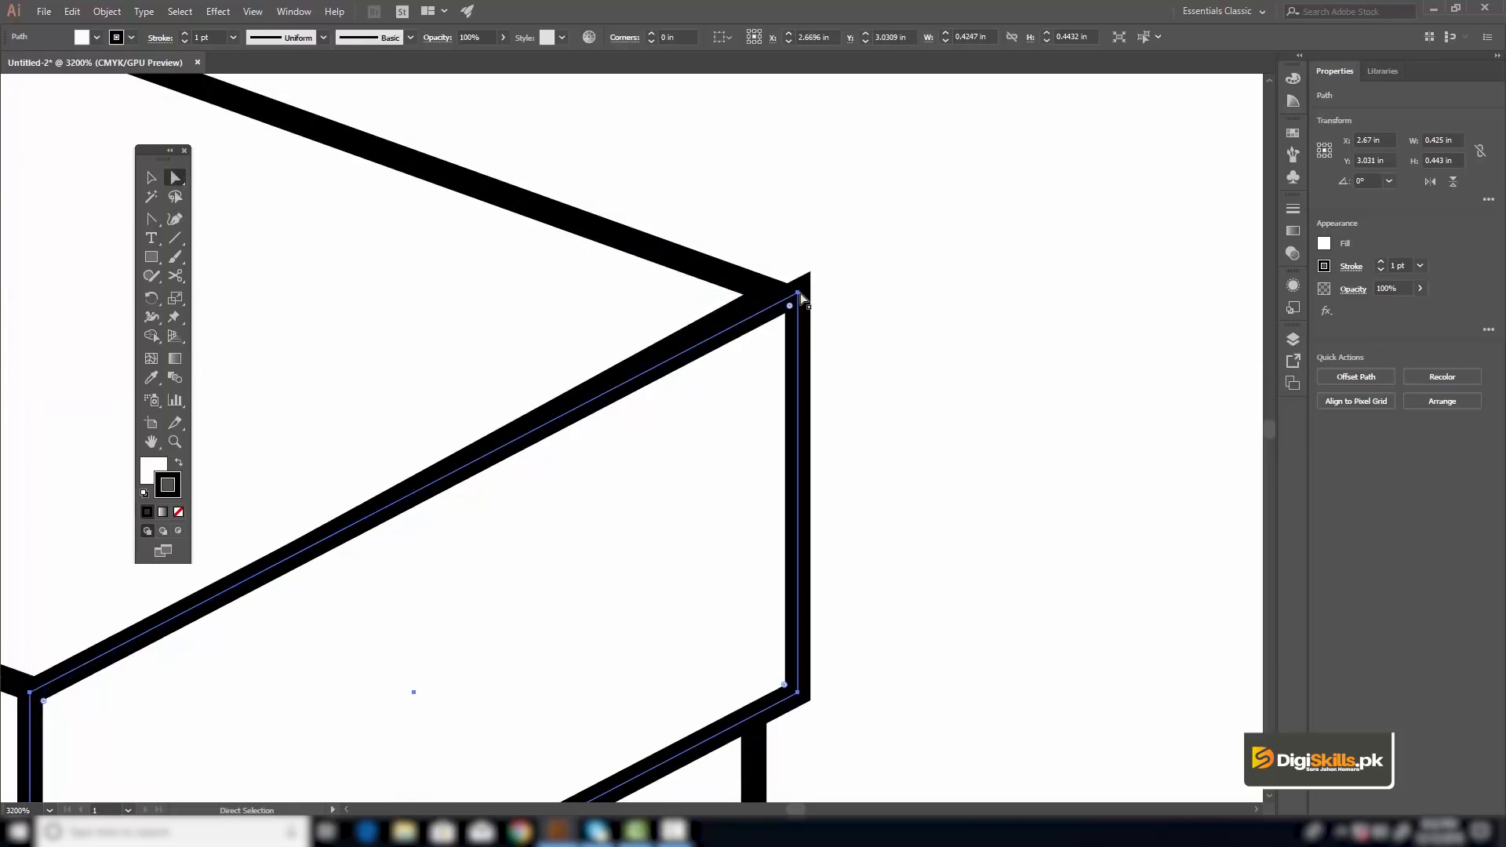
pyautogui.moveTo(797, 292); pyautogui.dragTo(905, 286)
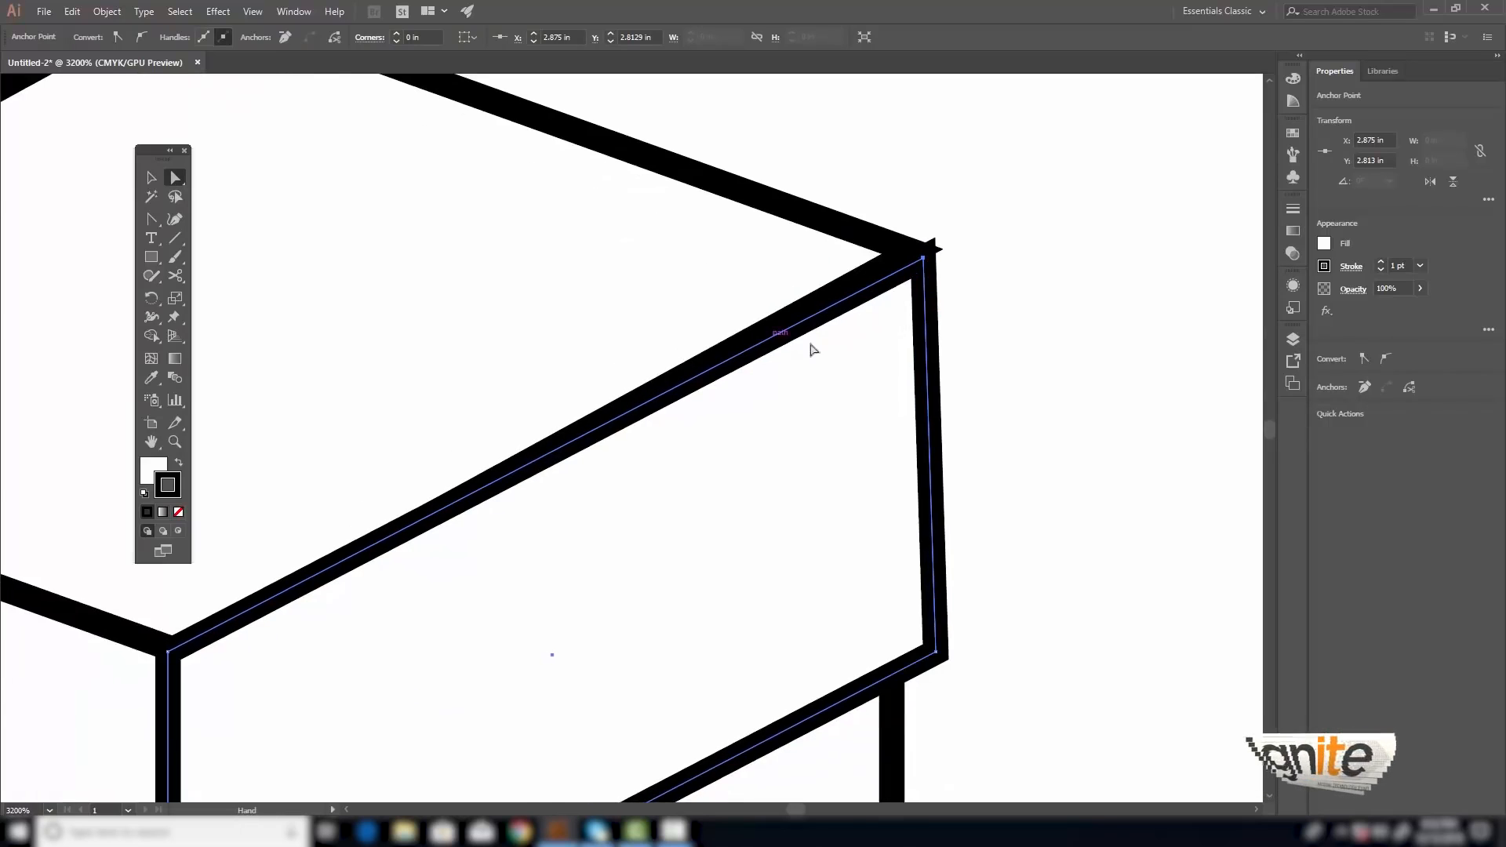
# Group all faces of the tall box and its lid into one object.
pyautogui.keyDown('ctrl'); pyautogui.keyDown('alt'); pyautogui.click(541, 424); pyautogui.keyUp('alt'); pyautogui.keyUp('ctrl')
pyautogui.keyDown('alt'); pyautogui.click(542, 427); pyautogui.keyUp('alt')
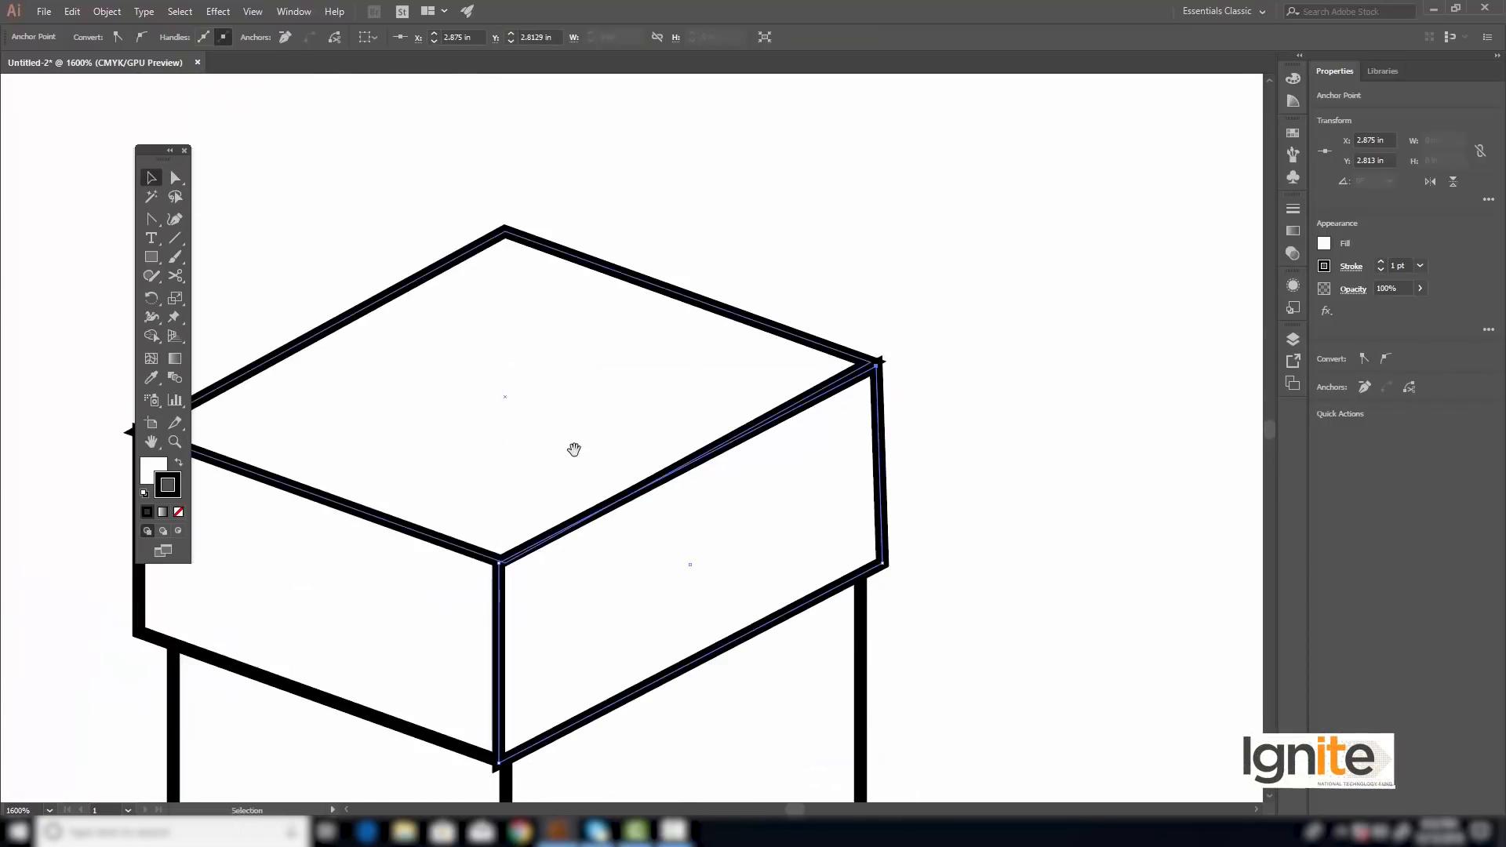
pyautogui.moveTo(573, 448); pyautogui.dragTo(644, 316)
pyautogui.keyDown('ctrl'); pyautogui.keyDown('alt'); pyautogui.click(602, 400); pyautogui.keyUp('alt'); pyautogui.keyUp('ctrl')
pyautogui.keyDown('ctrl'); pyautogui.keyDown('alt'); pyautogui.click(601, 400); pyautogui.keyUp('alt'); pyautogui.keyUp('ctrl')
pyautogui.keyDown('ctrl'); pyautogui.keyDown('alt'); pyautogui.click(622, 530); pyautogui.keyUp('alt'); pyautogui.keyUp('ctrl')
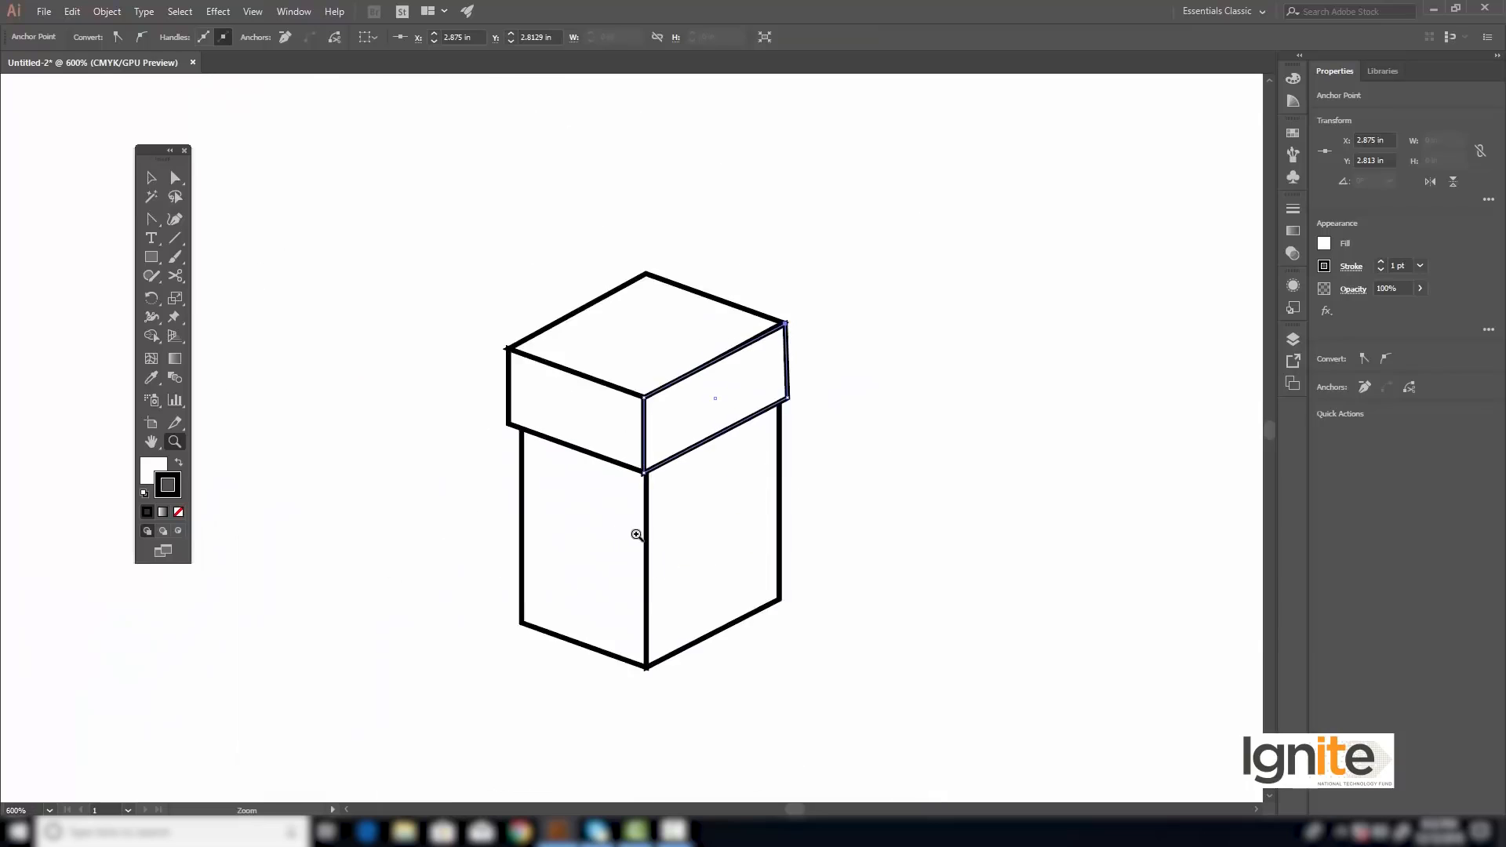
pyautogui.moveTo(660, 496); pyautogui.dragTo(618, 473)
pyautogui.click(525, 152)
pyautogui.moveTo(252, 190); pyautogui.dragTo(926, 675)
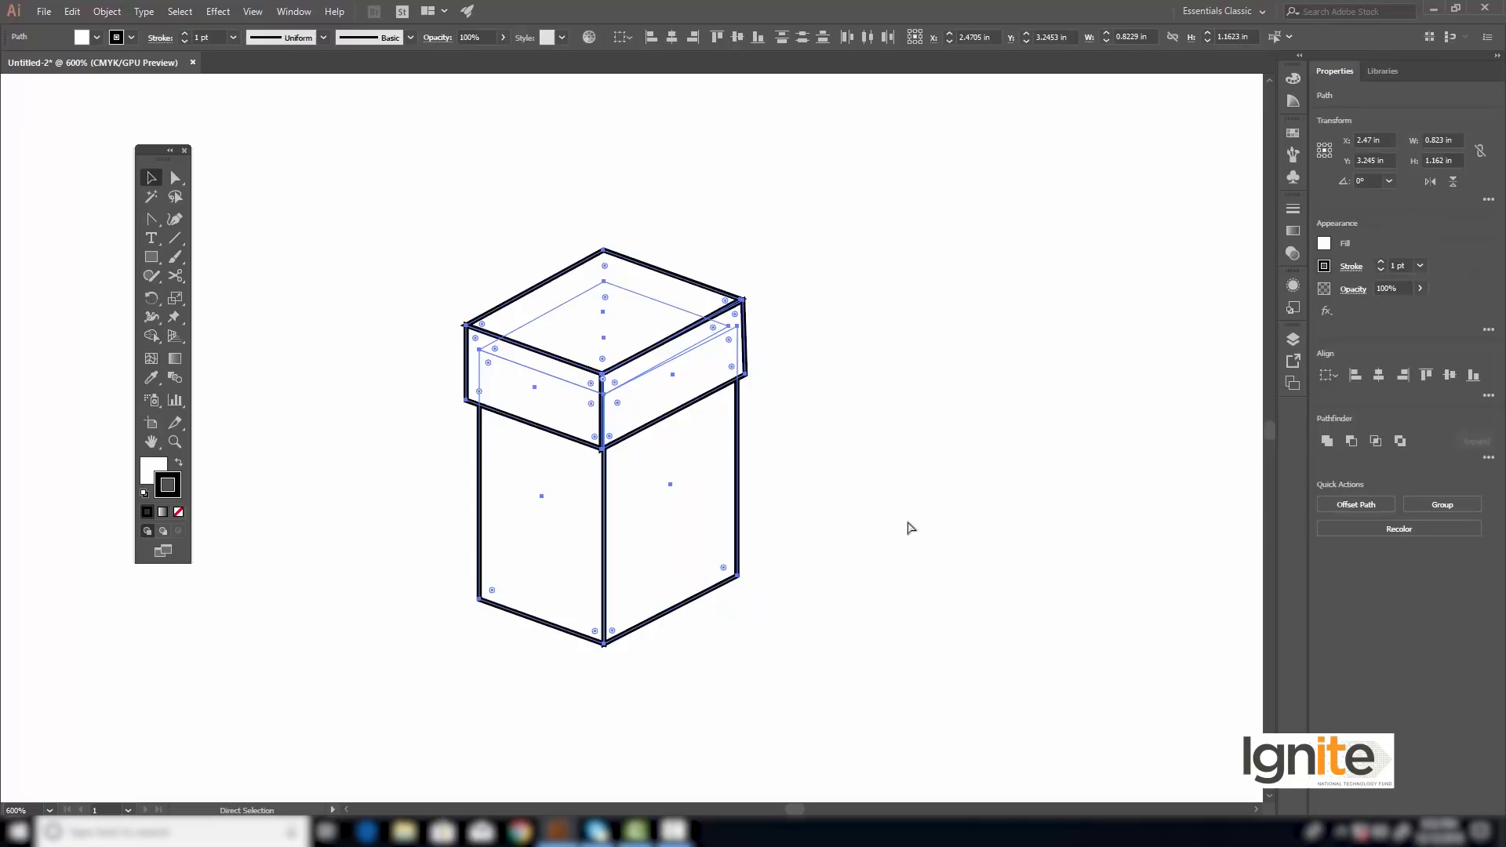
pyautogui.hotkey('ctrl', 'g')
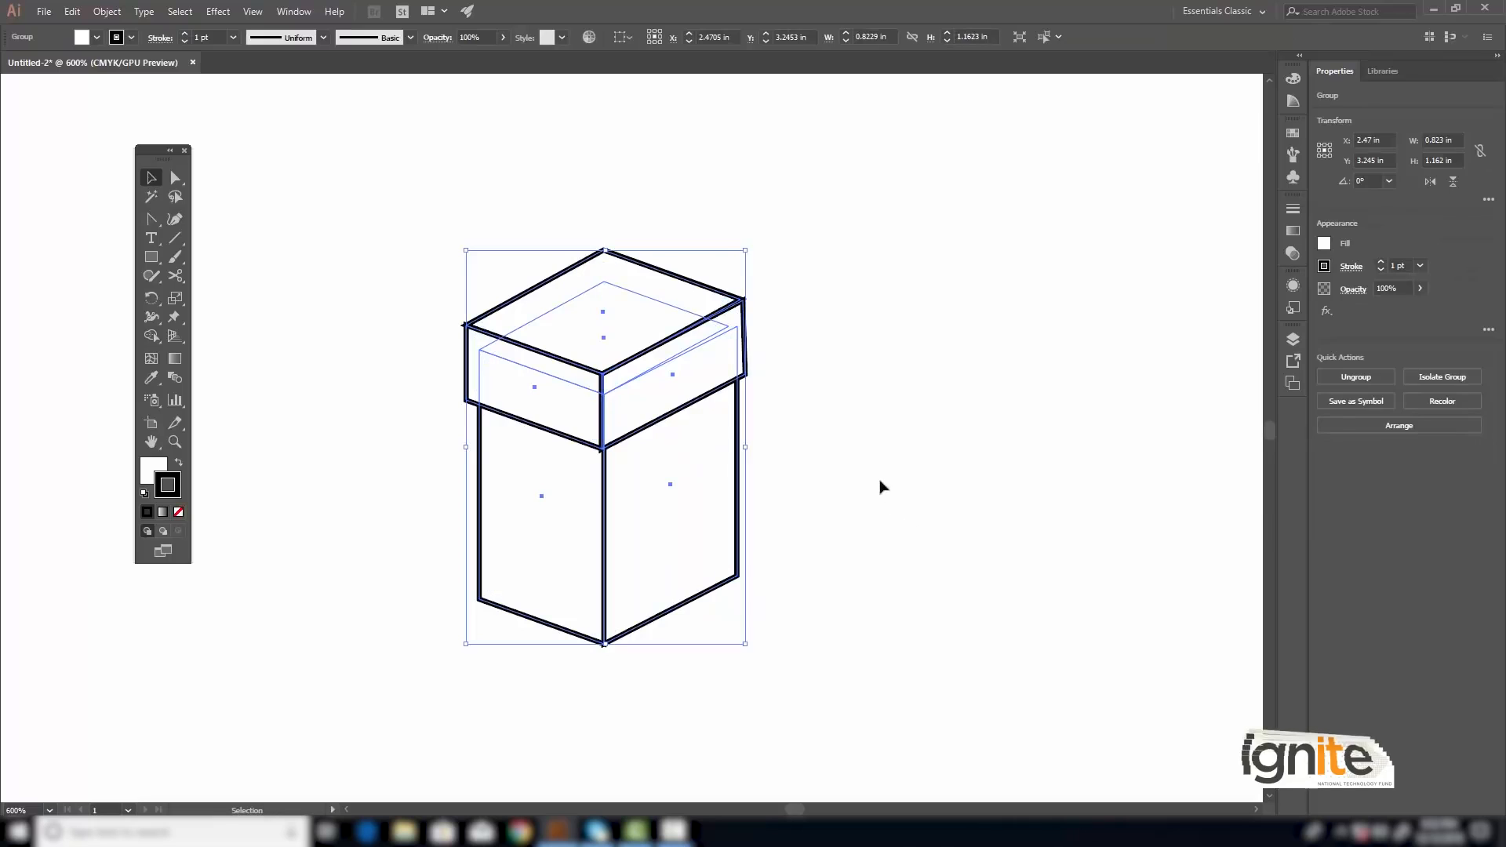
# Move the grouped box with its lid up and slightly to the right, and deselect it.
pyautogui.click(875, 414)
pyautogui.moveTo(571, 353); pyautogui.dragTo(606, 275)
pyautogui.press('z')
pyautogui.keyDown('alt'); pyautogui.click(650, 365); pyautogui.keyUp('alt')
pyautogui.keyDown('alt'); pyautogui.click(617, 471); pyautogui.keyUp('alt')
pyautogui.click(651, 471)
pyautogui.press('b')
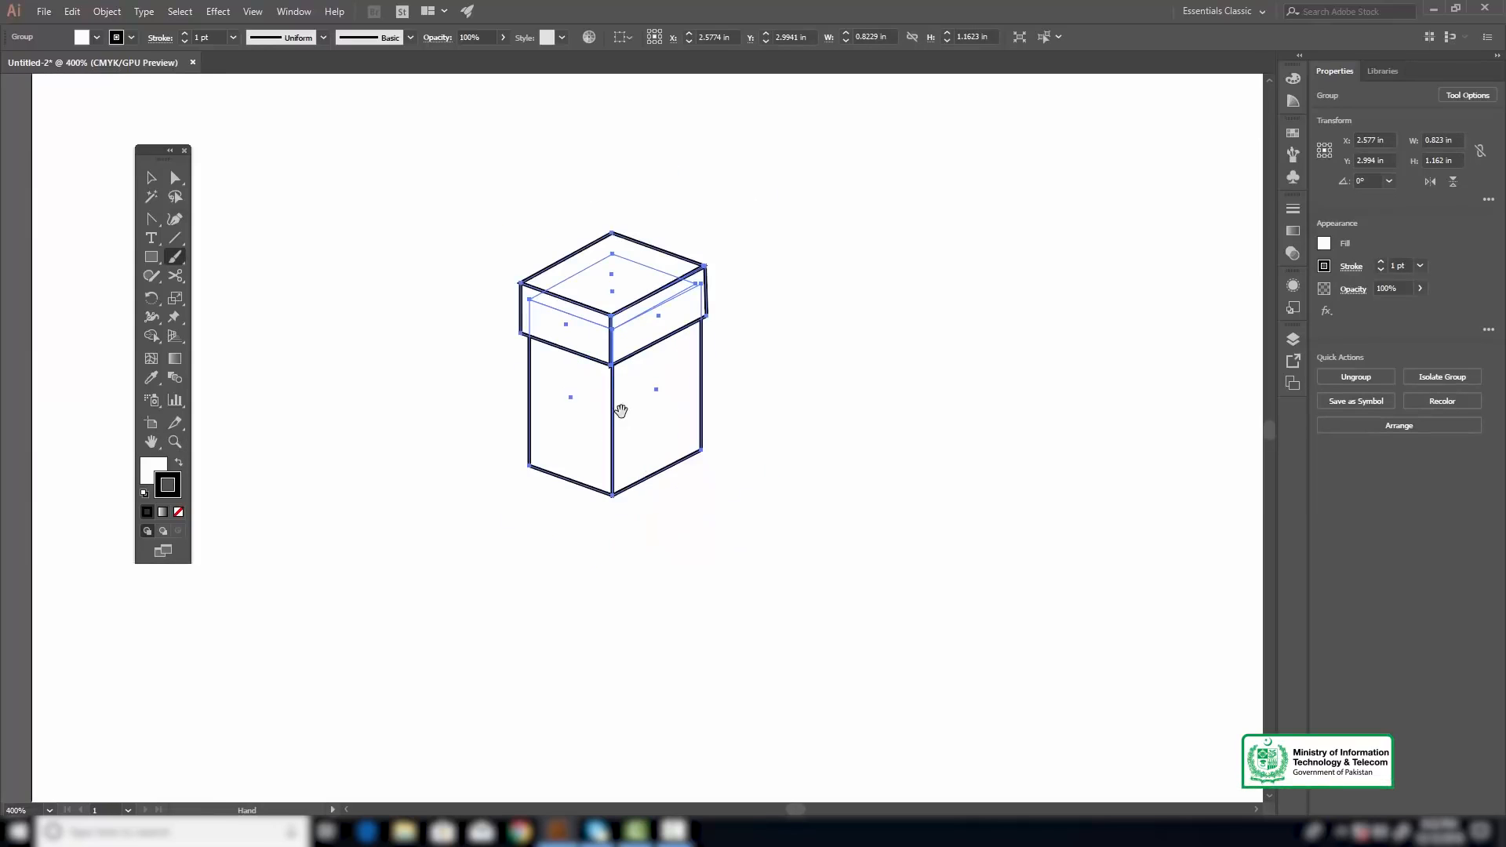
pyautogui.press('v')
pyautogui.click(829, 324)
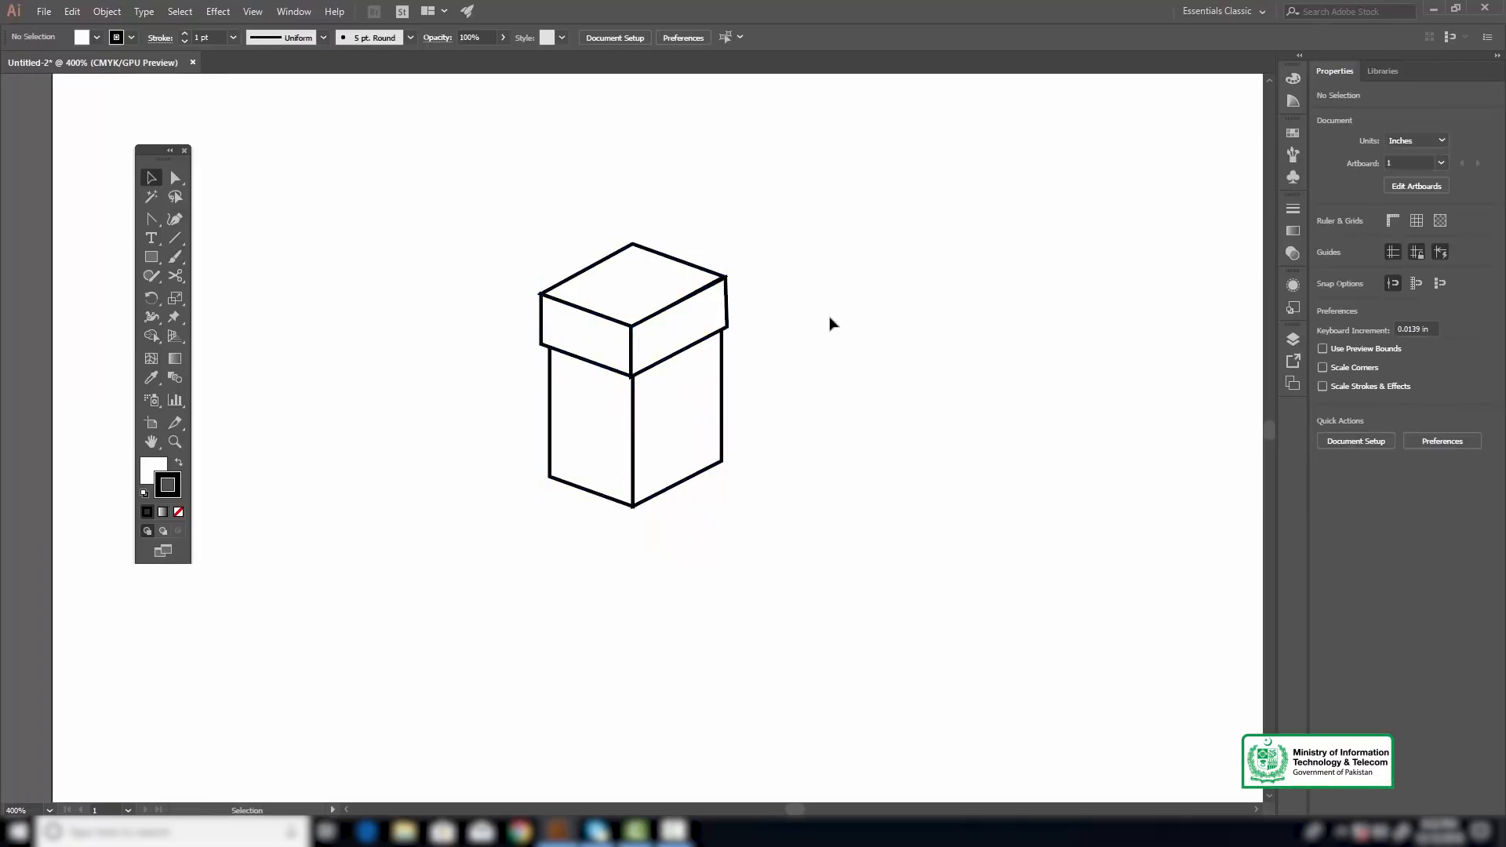